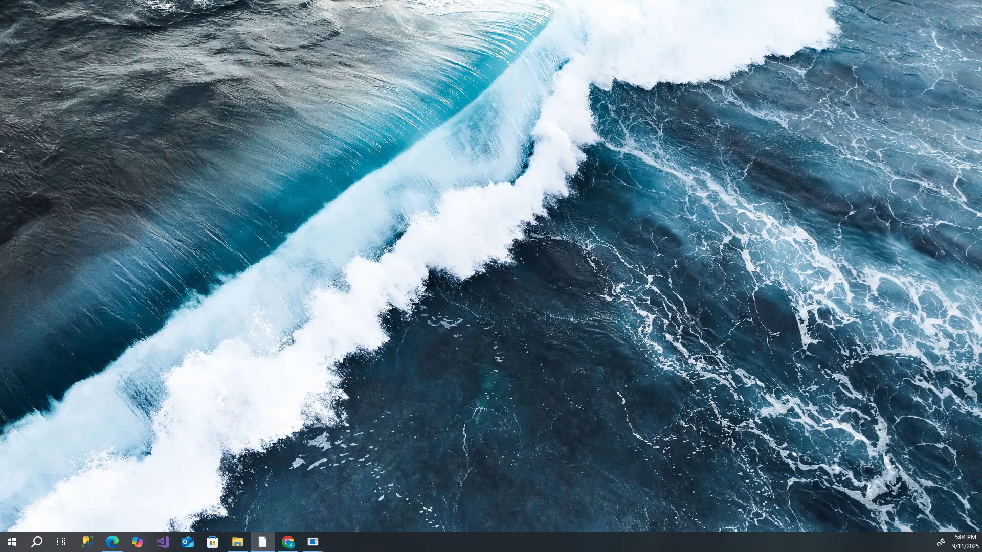
- Maximize the sales dataset workbook window and go to the first rows of the Sales Data sheet
{"action": "left_click_drag", "start_coordinate": [0, 65], "coordinate": [201, 66]}
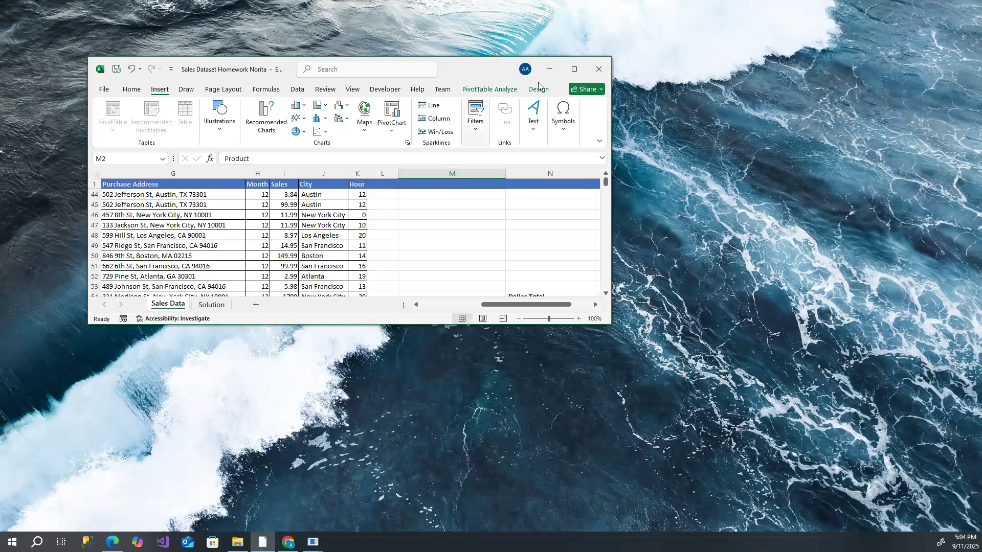
{"action": "left_click", "coordinate": [573, 73]}
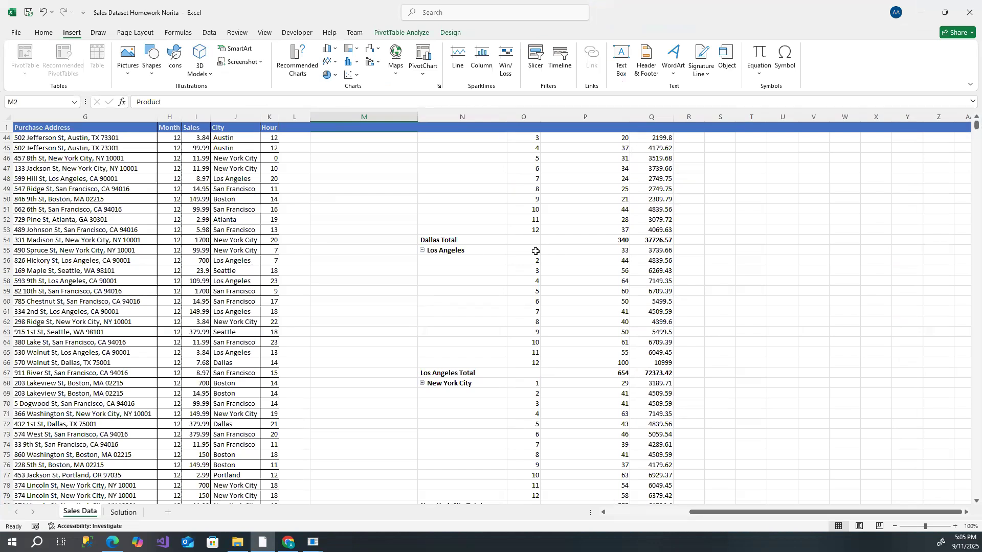
{"action": "scroll", "coordinate": [459, 270], "scroll_direction": "up", "scroll_amount": 13}
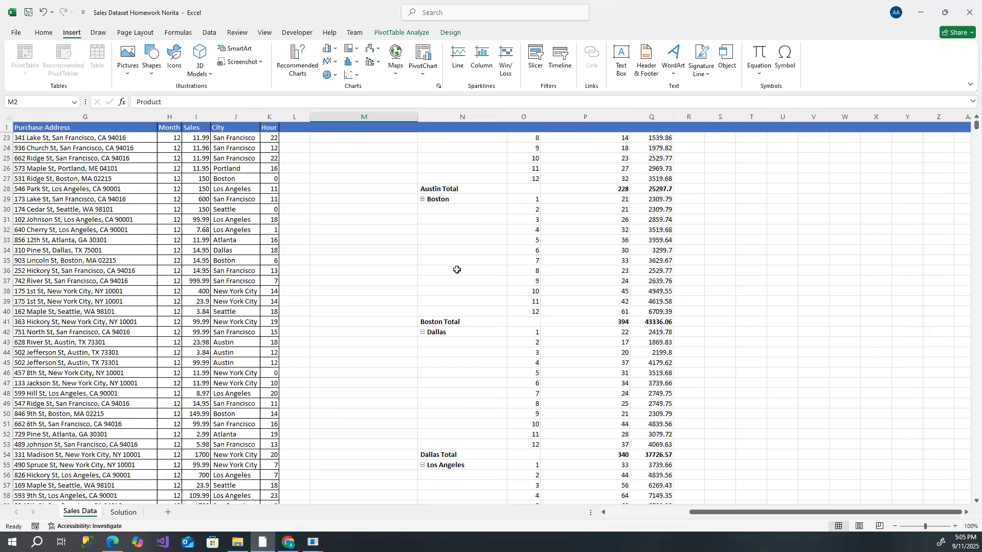
{"action": "left_click_drag", "start_coordinate": [702, 513], "coordinate": [599, 520]}
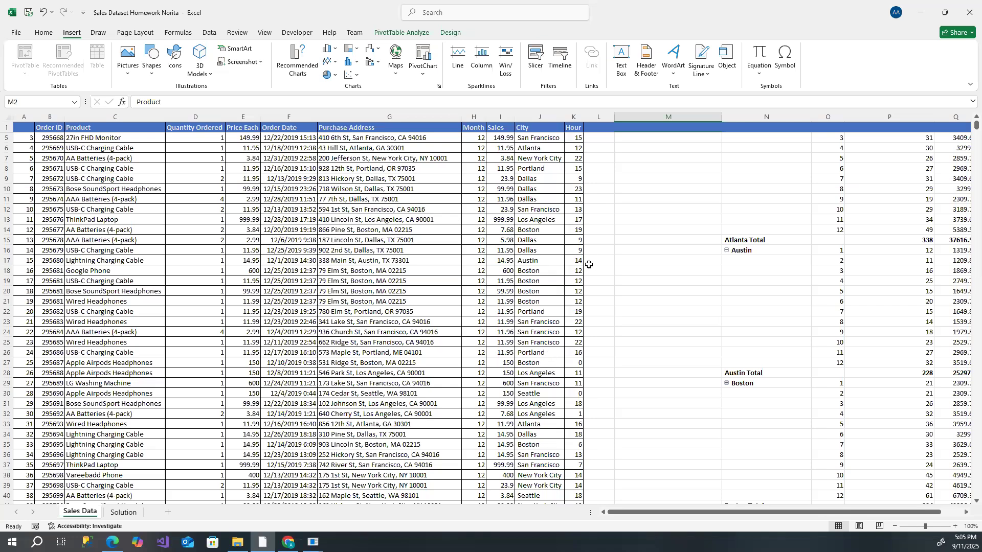
{"action": "scroll", "coordinate": [590, 266], "scroll_direction": "up", "scroll_amount": 1}
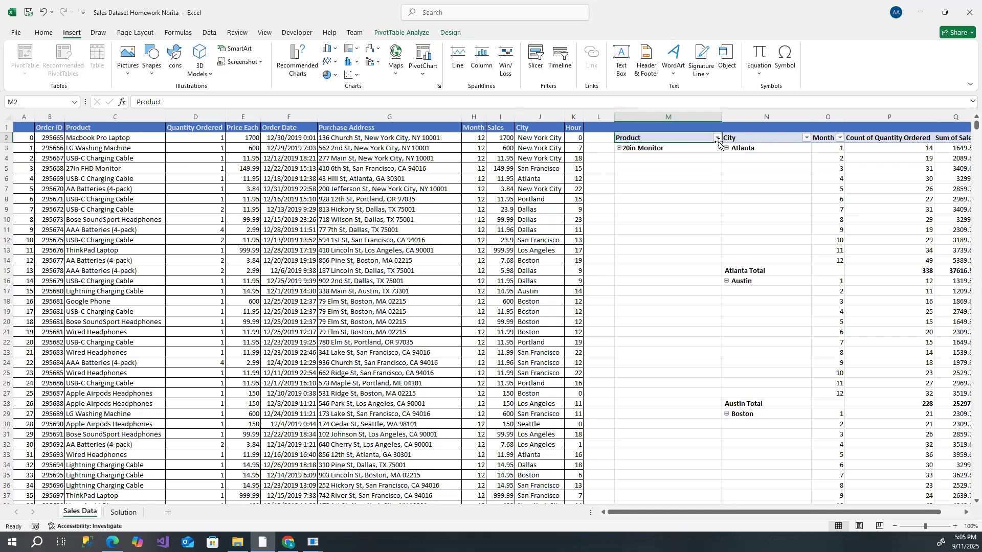
- Examine the product names in the pivot table's Product filter on the Sales Data sheet
{"action": "left_click", "coordinate": [718, 138]}
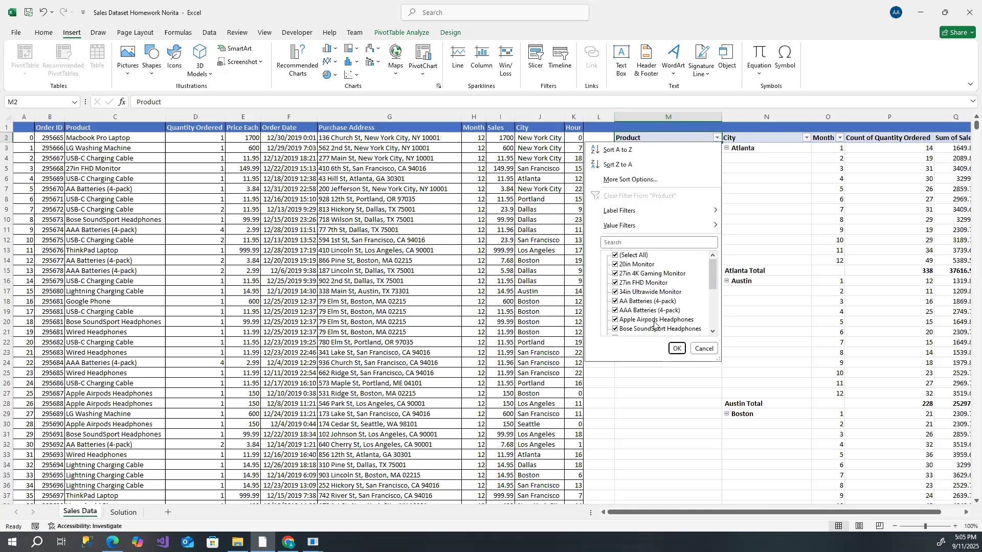
{"action": "scroll", "coordinate": [659, 310], "scroll_direction": "down", "scroll_amount": 4}
{"action": "scroll", "coordinate": [656, 312], "scroll_direction": "up", "scroll_amount": 4}
{"action": "left_click", "coordinate": [130, 517]}
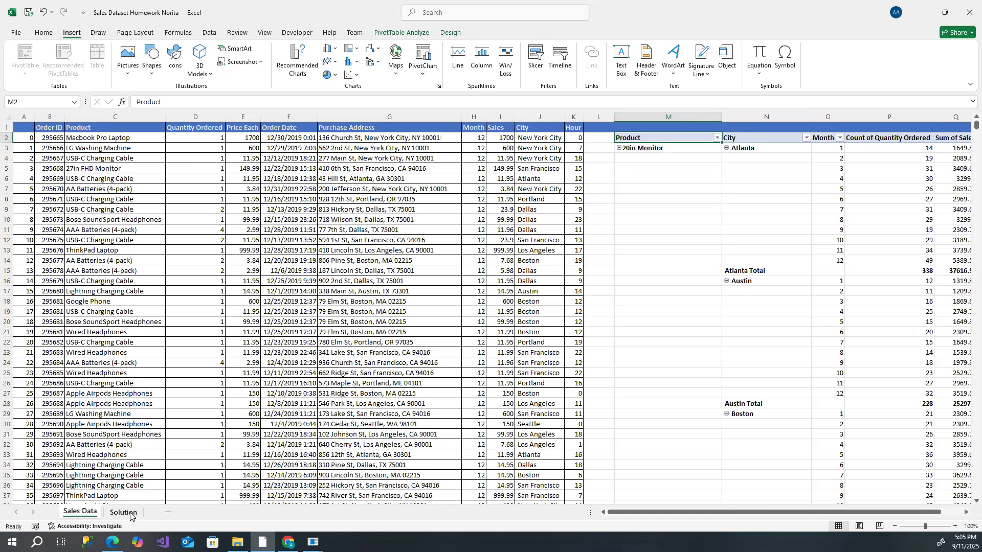
- Review the summary table of products, cities and months on the Solution sheet, along with the charts below it
{"action": "left_click", "coordinate": [129, 516]}
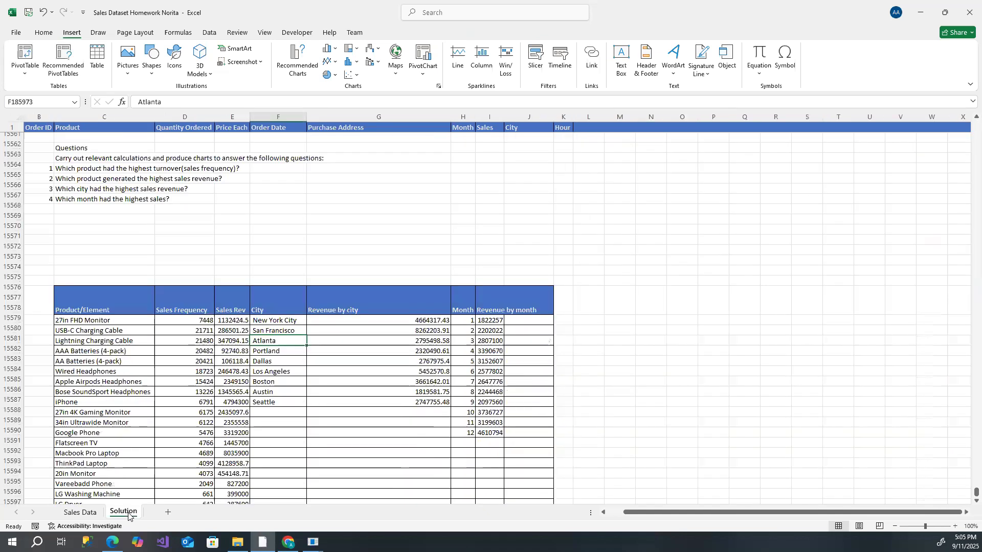
{"action": "scroll", "coordinate": [405, 375], "scroll_direction": "down", "scroll_amount": 5}
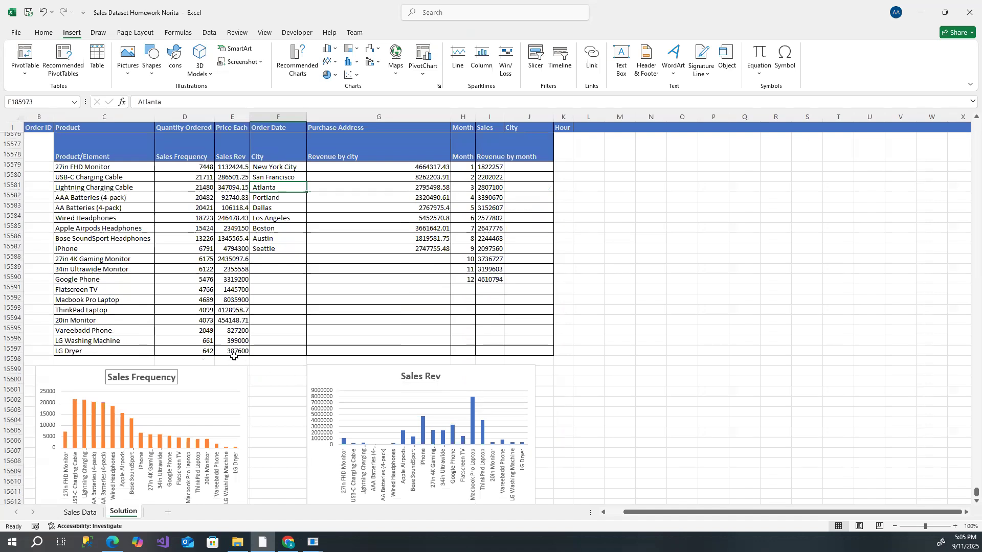
{"action": "scroll", "coordinate": [233, 356], "scroll_direction": "up", "scroll_amount": 3}
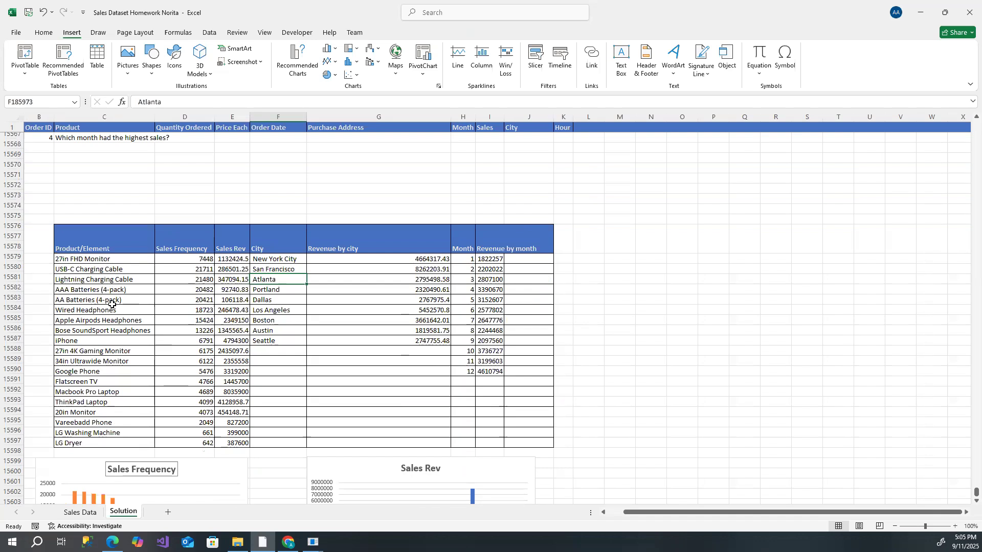
{"action": "scroll", "coordinate": [112, 304], "scroll_direction": "down", "scroll_amount": 2}
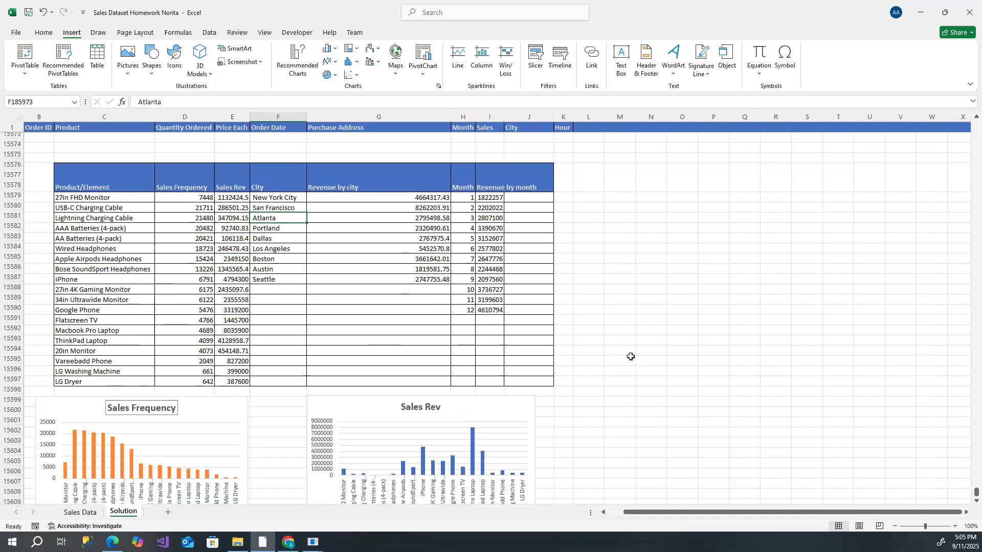
{"action": "scroll", "coordinate": [442, 365], "scroll_direction": "down", "scroll_amount": 1}
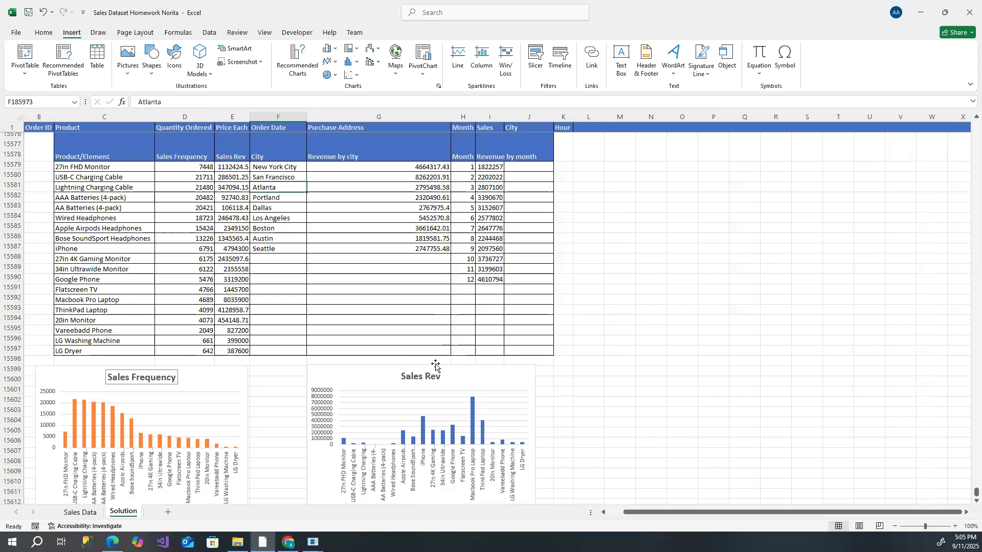
{"action": "scroll", "coordinate": [438, 366], "scroll_direction": "up", "scroll_amount": 2}
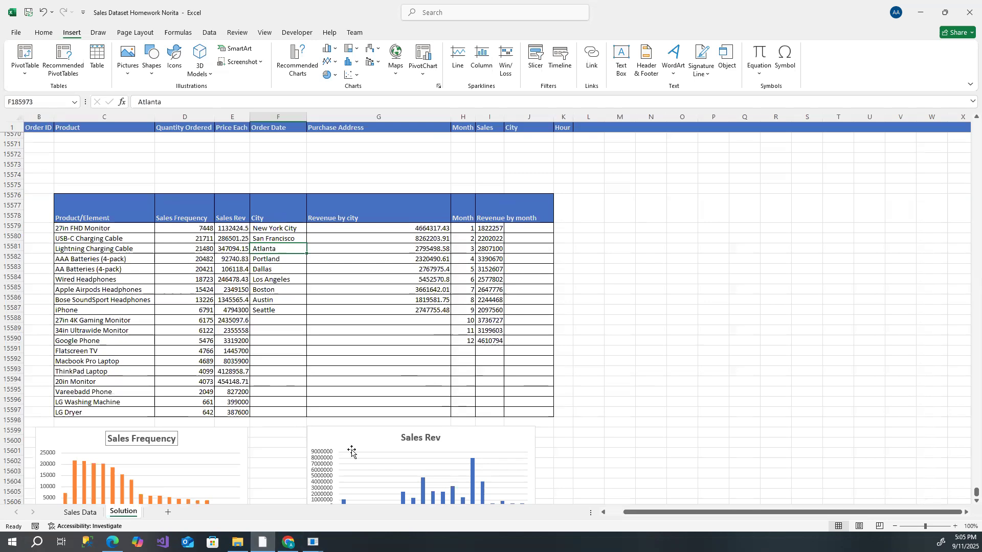
{"action": "scroll", "coordinate": [392, 384], "scroll_direction": "down", "scroll_amount": 4}
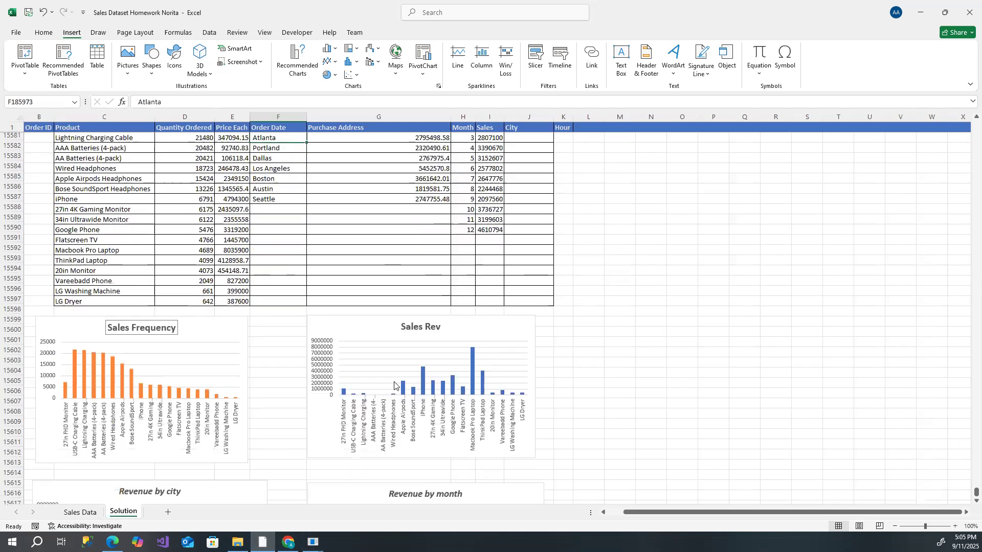
{"action": "scroll", "coordinate": [345, 403], "scroll_direction": "up", "scroll_amount": 2}
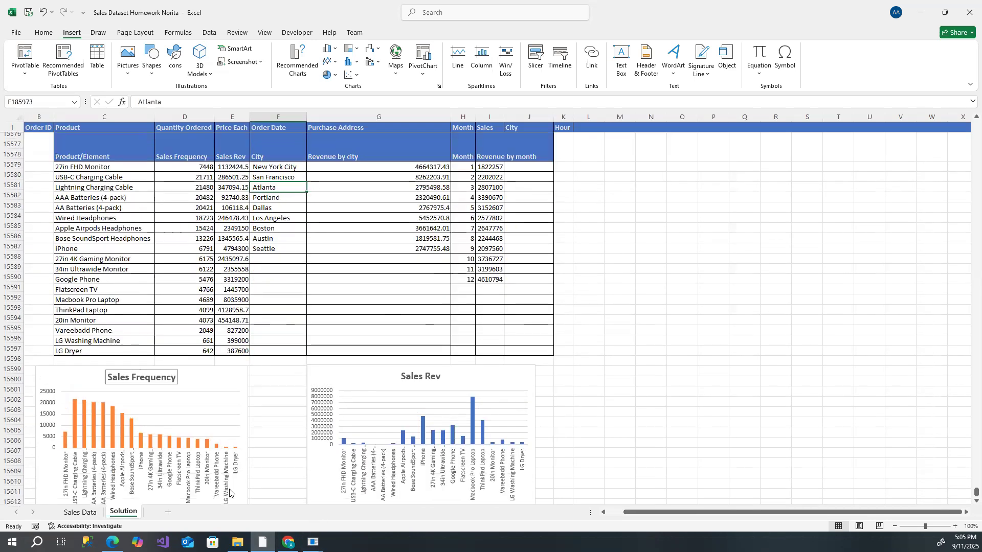
- Return to the Sales Data sheet and read through the whole product list in the pivot table's Product filter
{"action": "left_click", "coordinate": [80, 513]}
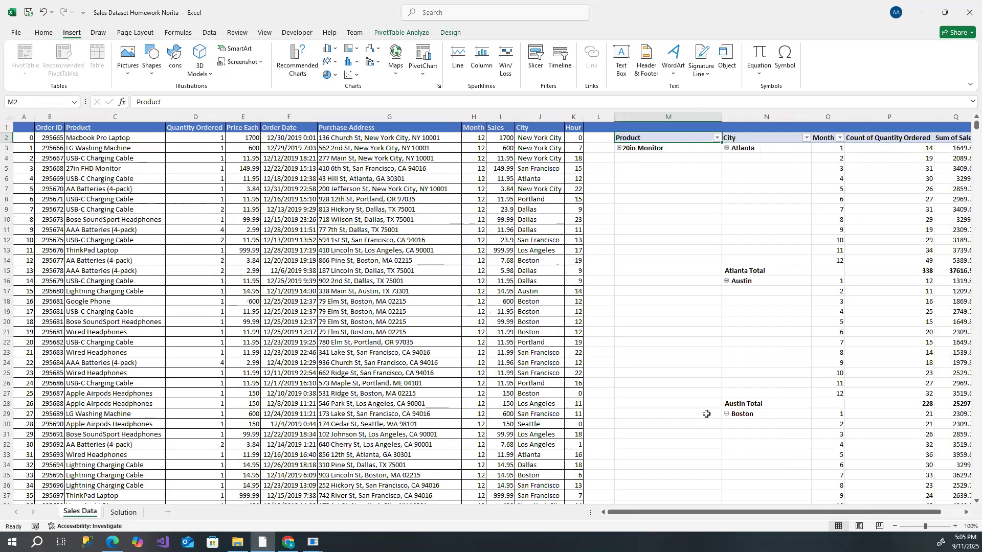
{"action": "left_click", "coordinate": [717, 137]}
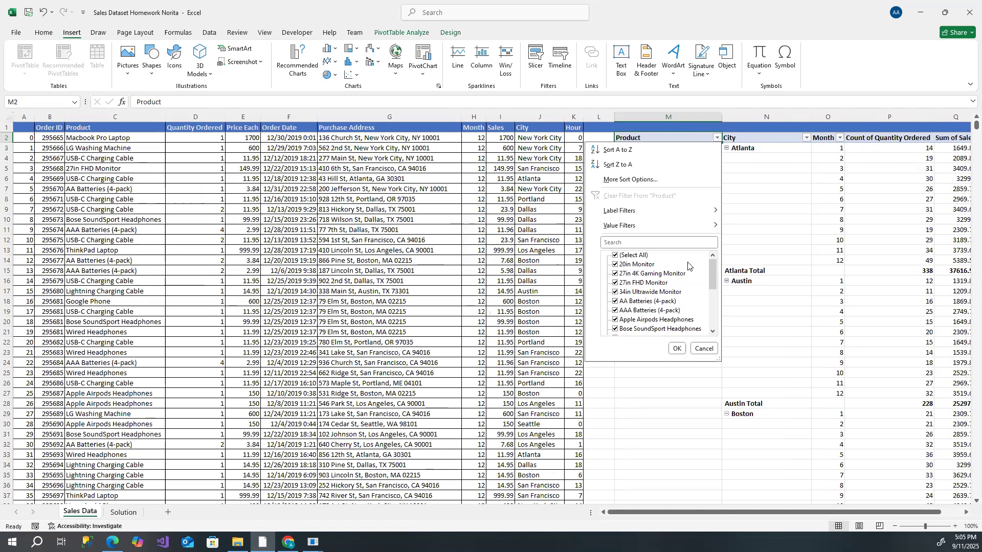
{"action": "scroll", "coordinate": [689, 275], "scroll_direction": "down", "scroll_amount": 3}
{"action": "scroll", "coordinate": [689, 275], "scroll_direction": "up", "scroll_amount": 5}
{"action": "scroll", "coordinate": [676, 297], "scroll_direction": "down", "scroll_amount": 5}
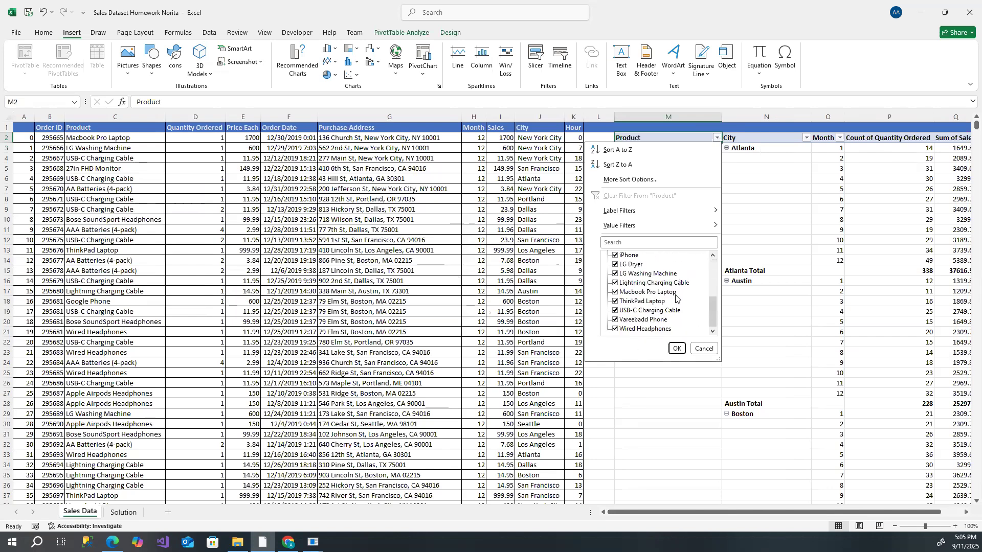
{"action": "left_click", "coordinate": [719, 138]}
{"action": "left_click_drag", "start_coordinate": [660, 136], "coordinate": [240, 455]}
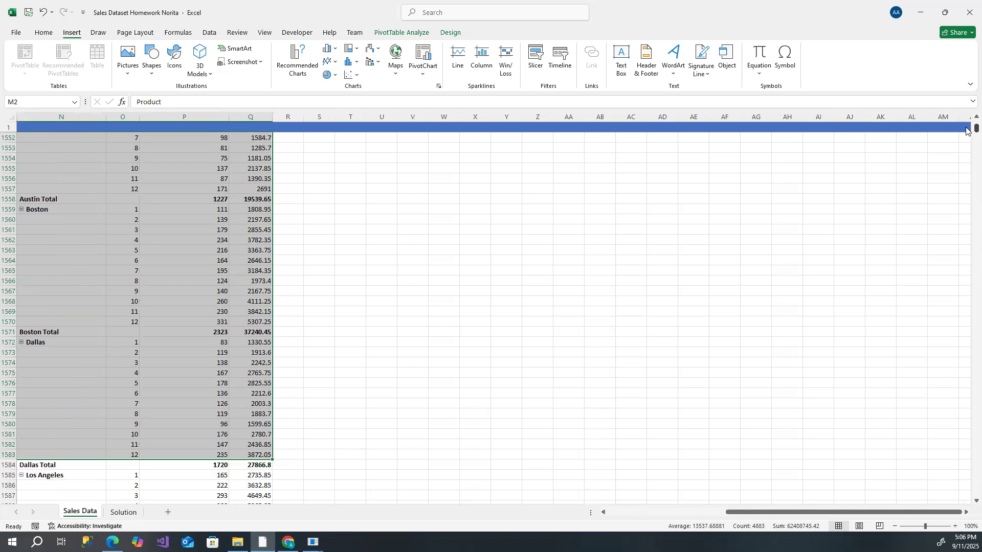
{"action": "left_click_drag", "start_coordinate": [975, 129], "coordinate": [975, 125]}
{"action": "left_click_drag", "start_coordinate": [828, 512], "coordinate": [731, 514]}
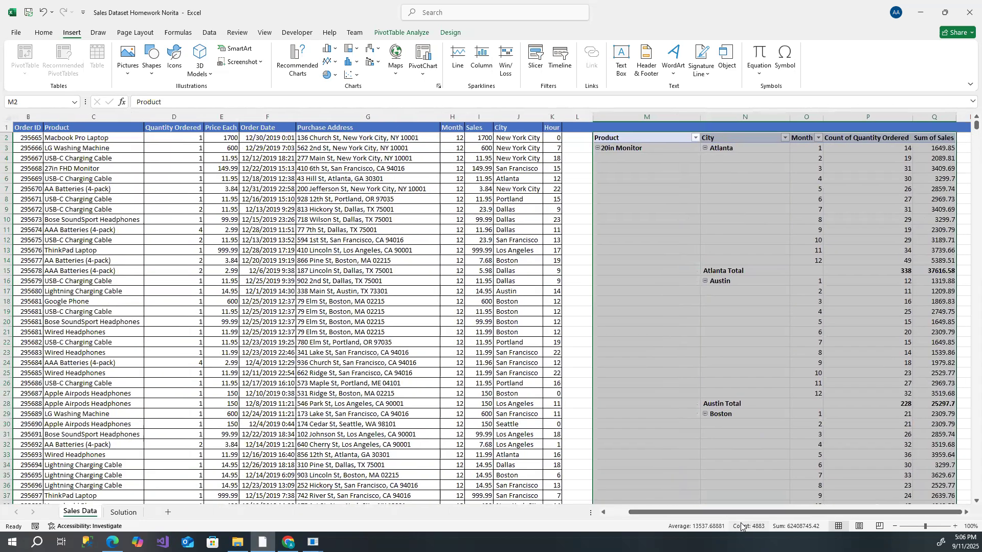
- Try to clear the pivot table's cells in columns M to Q, from the Product header row down to row 1651
{"action": "left_click", "coordinate": [640, 139]}
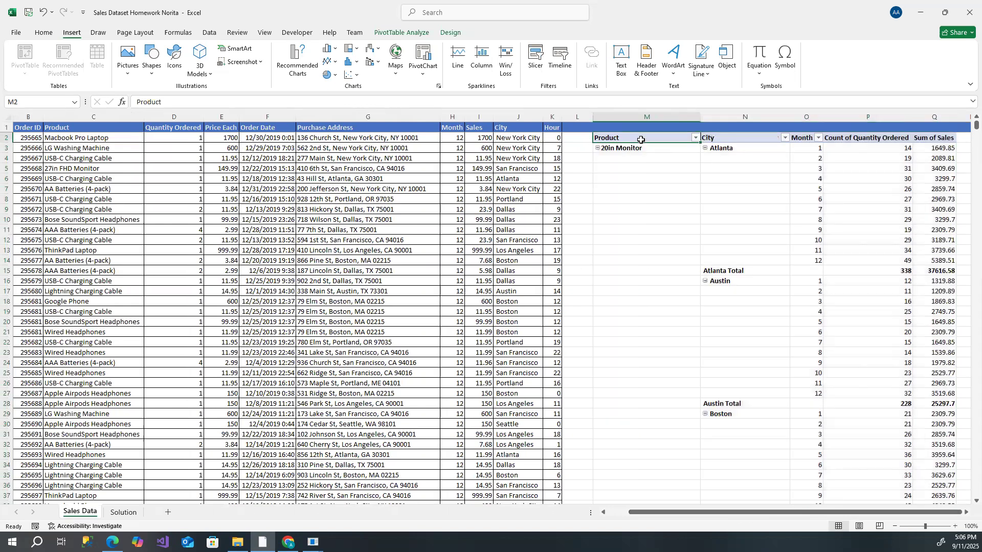
{"action": "key", "text": "shift+Right"}
{"action": "key", "text": "shift+Right"}
{"action": "key", "text": "shift+Right"}
{"action": "key", "text": "shift+Right"}
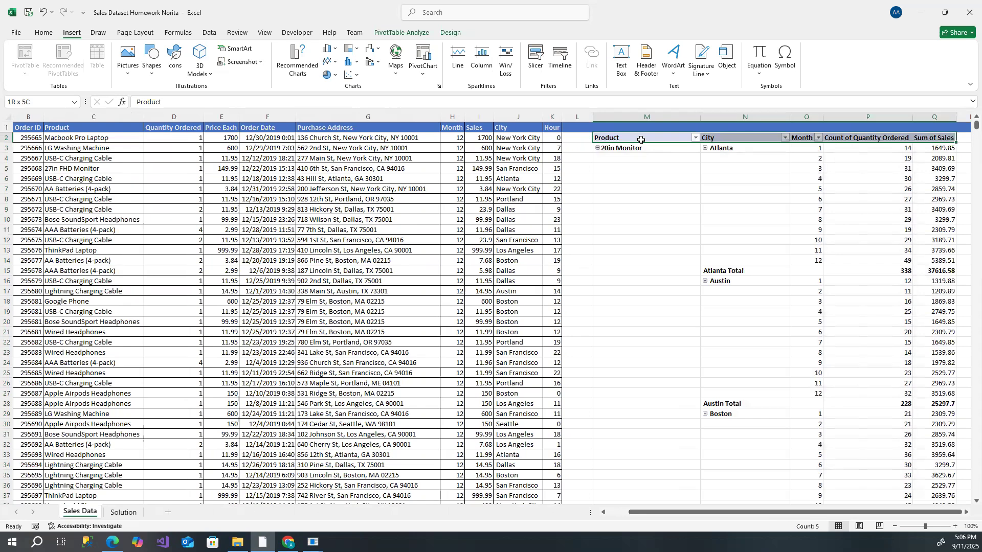
{"action": "key", "text": "shift+Down"}
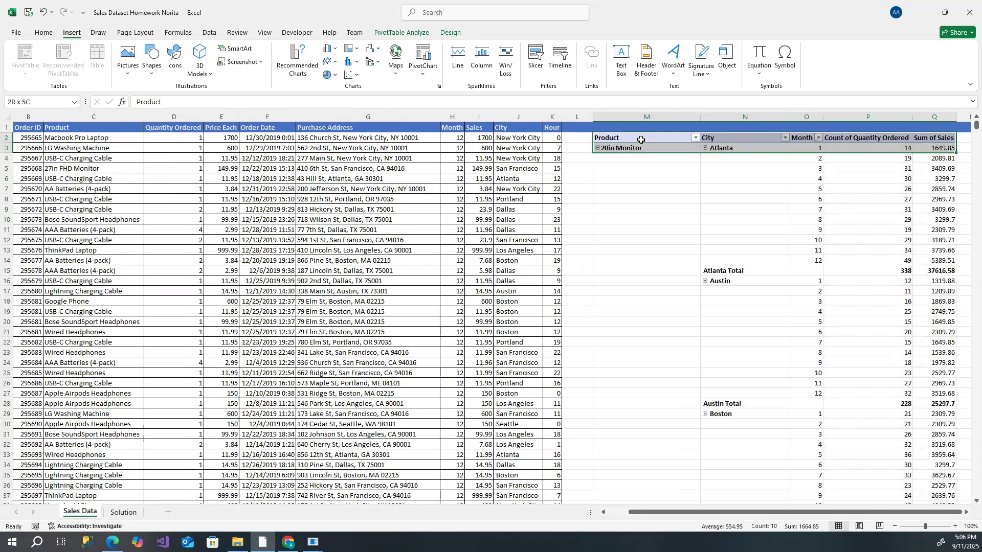
{"action": "key", "text": "ctrl+shift+Down"}
{"action": "key", "text": "shift+Down"}
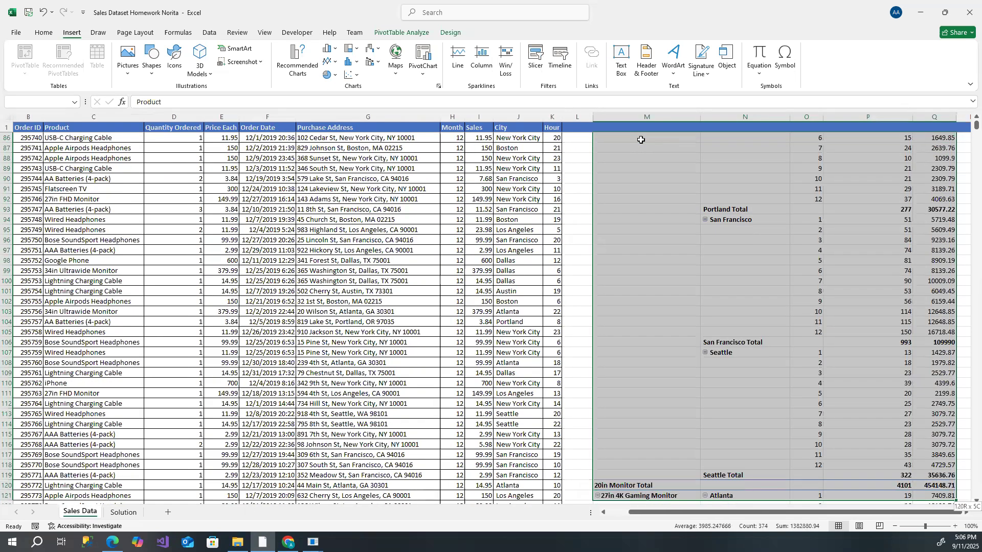
{"action": "key", "text": "shift+Down"}
{"action": "key", "text": "shift+Down"}
{"action": "key", "text": "shift+Down"}
{"action": "key", "text": "shift+Down"}
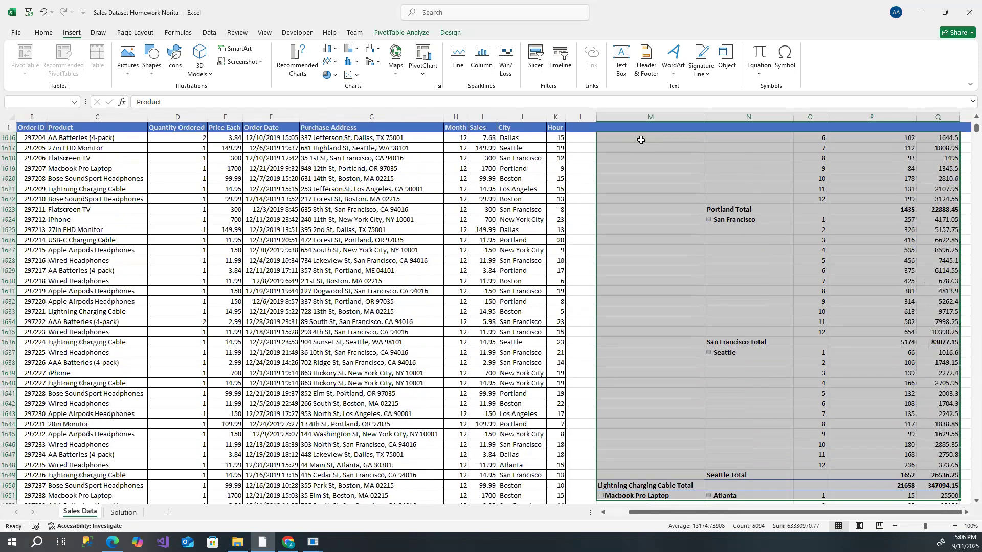
{"action": "key", "text": "Delete"}
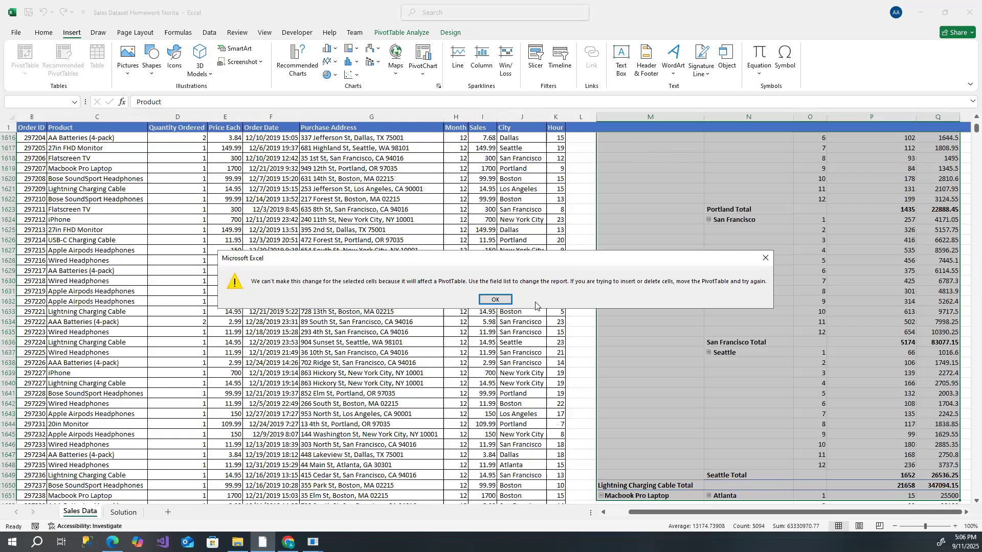
{"action": "left_click", "coordinate": [493, 300]}
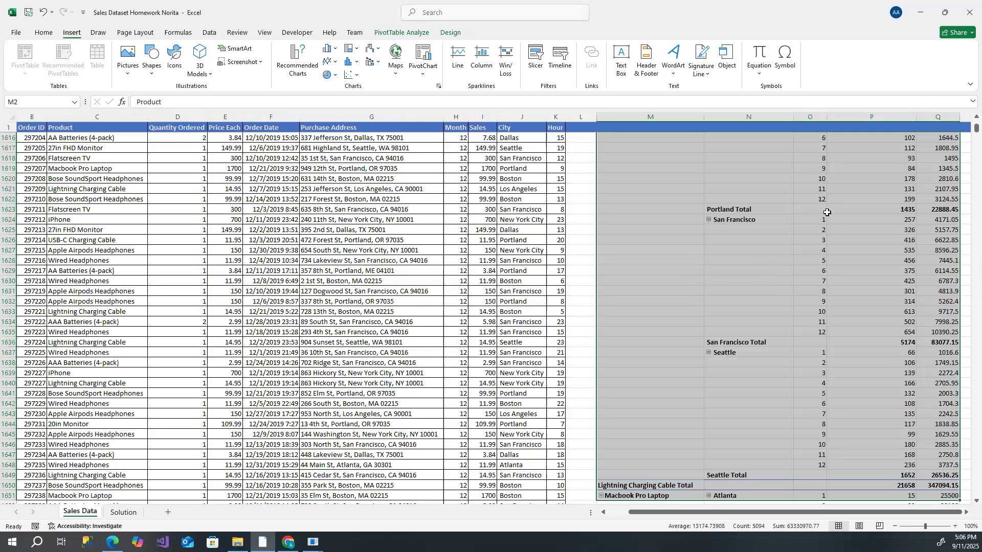
- Delete the existing pivot table beside the source data on the Sales Data sheet
{"action": "right_click", "coordinate": [673, 240]}
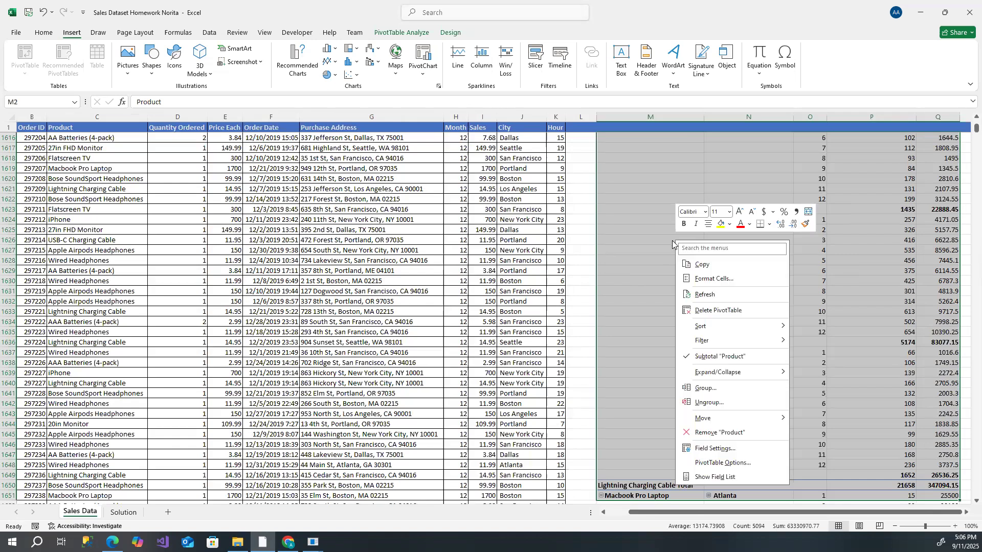
{"action": "left_click", "coordinate": [722, 308]}
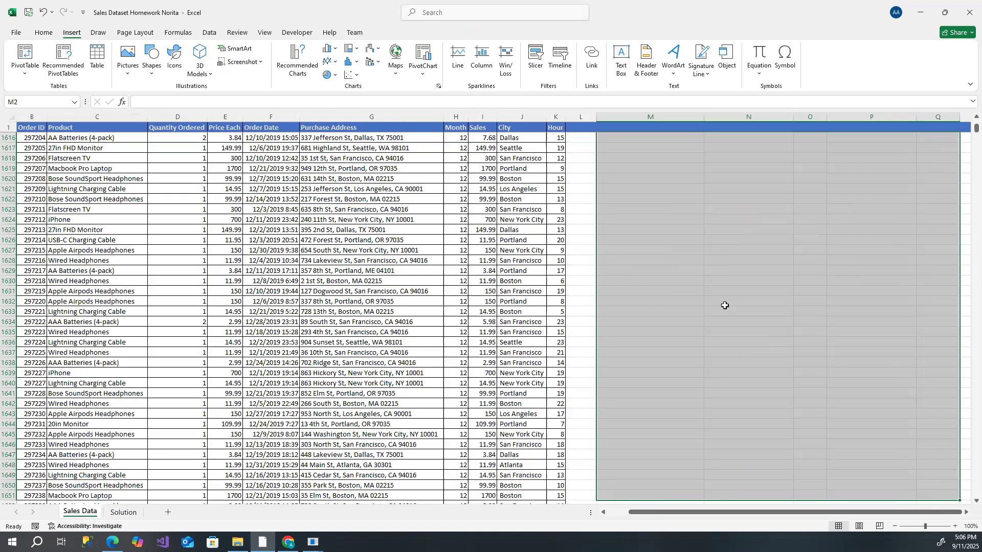
{"action": "scroll", "coordinate": [888, 385], "scroll_direction": "up", "scroll_amount": 10}
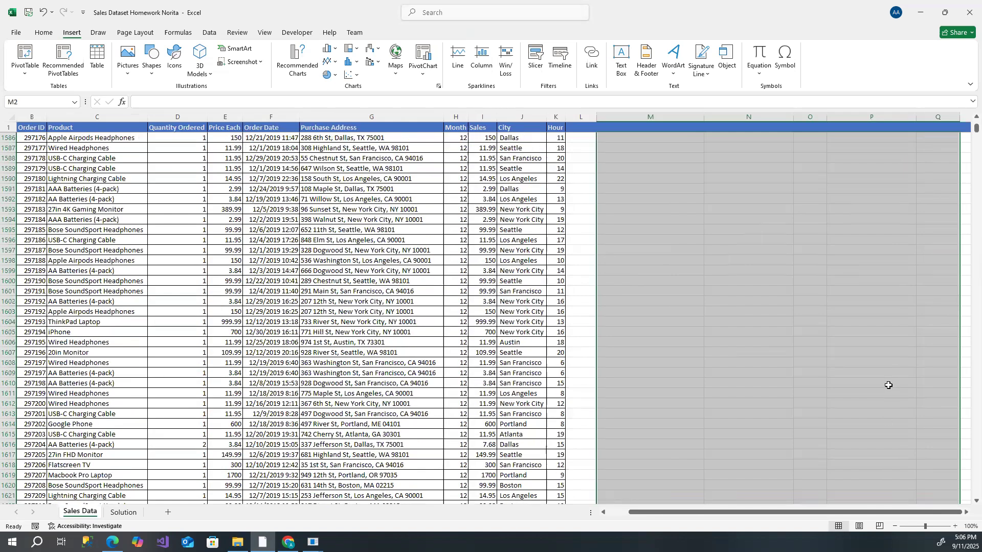
{"action": "left_click_drag", "start_coordinate": [968, 129], "coordinate": [968, 118]}
{"action": "left_click", "coordinate": [650, 146]}
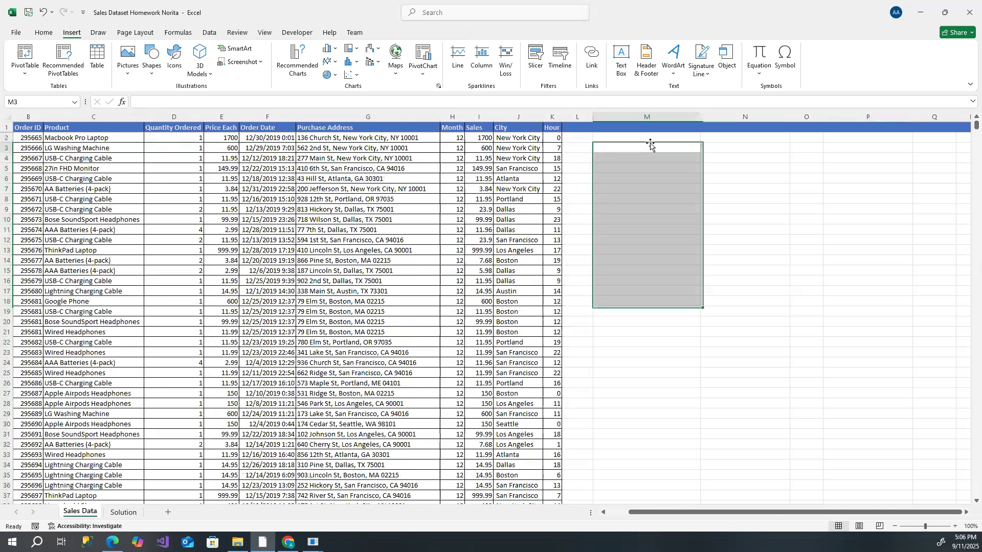
- Select the sales records from the Product header through the City column, down to row 185951
{"action": "left_click", "coordinate": [77, 126]}
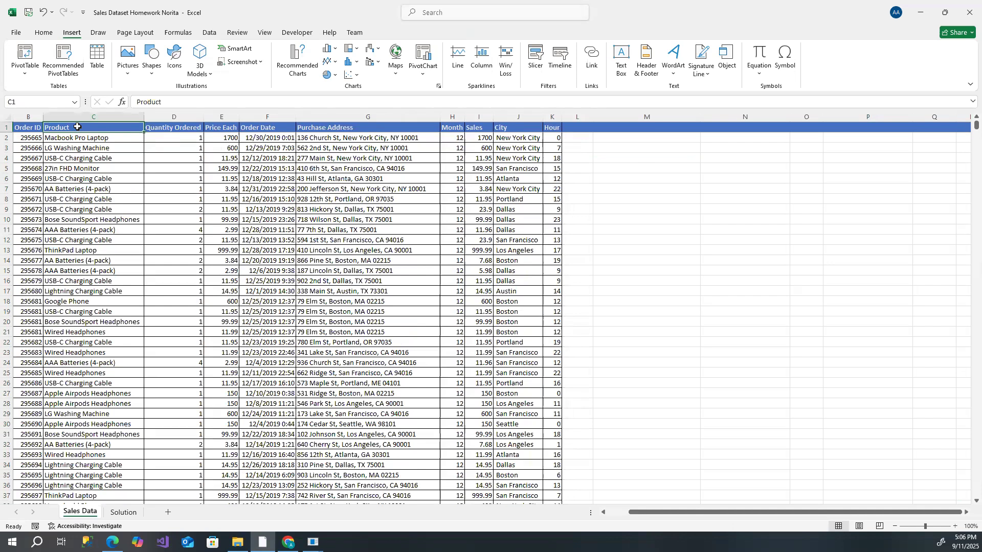
{"action": "key", "text": "ctrl+shift+Right"}
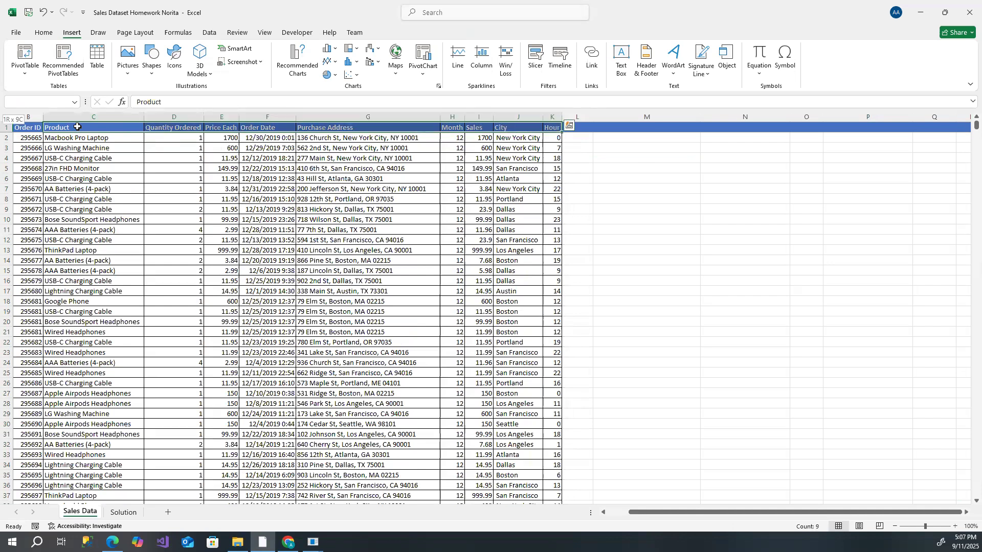
{"action": "key", "text": "ctrl+shift+Left"}
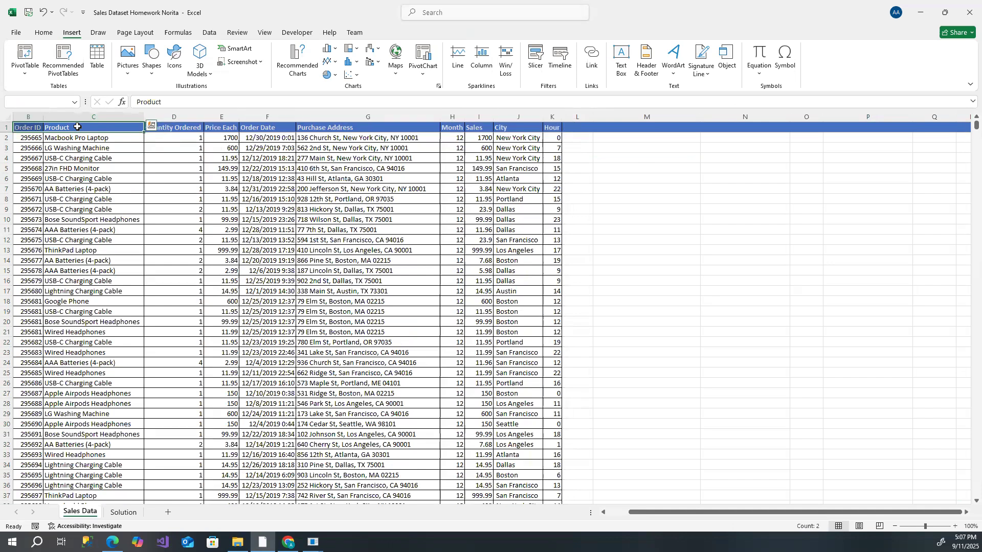
{"action": "key", "text": "ctrl+shift+Right"}
{"action": "key", "text": "shift+Left"}
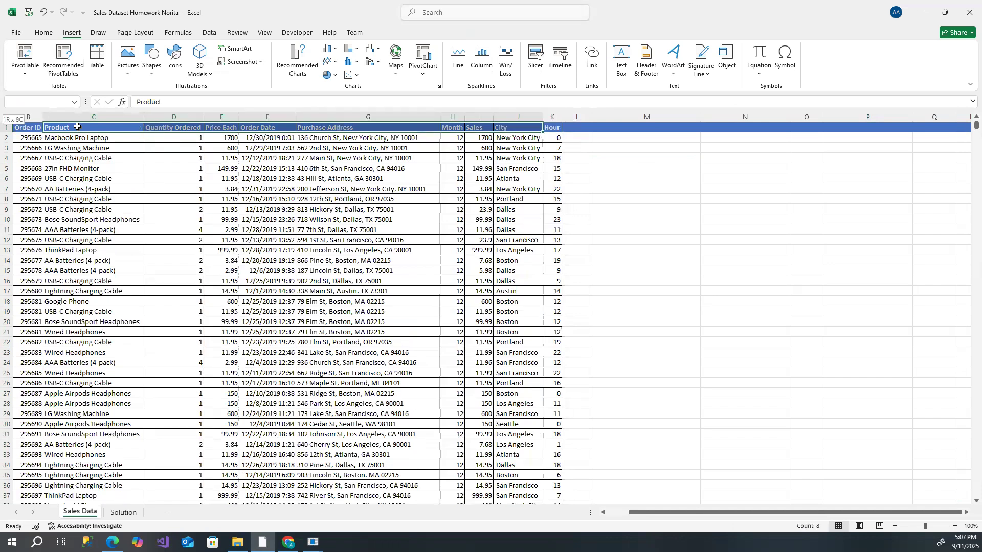
{"action": "key", "text": "ctrl+shift+Down"}
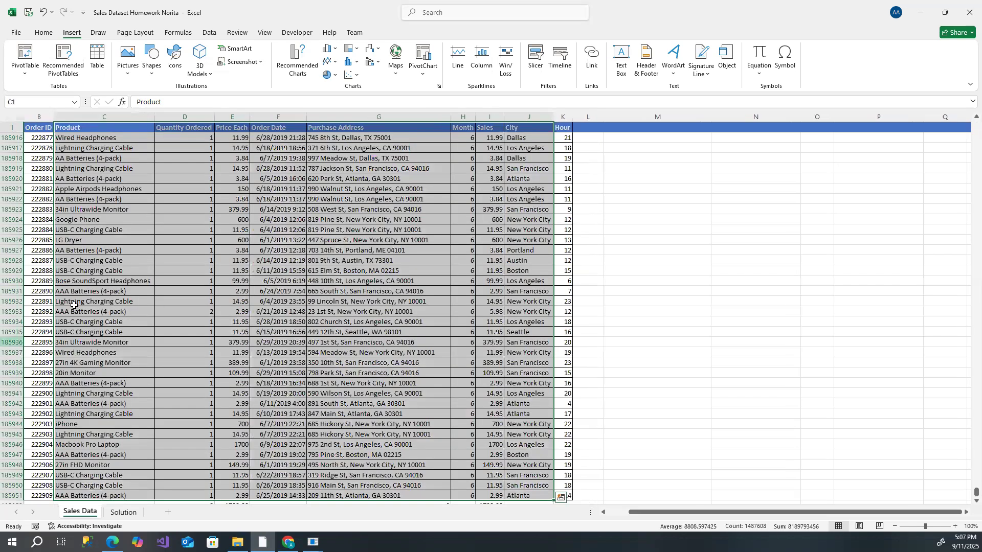
{"action": "scroll", "coordinate": [477, 358], "scroll_direction": "down", "scroll_amount": 3}
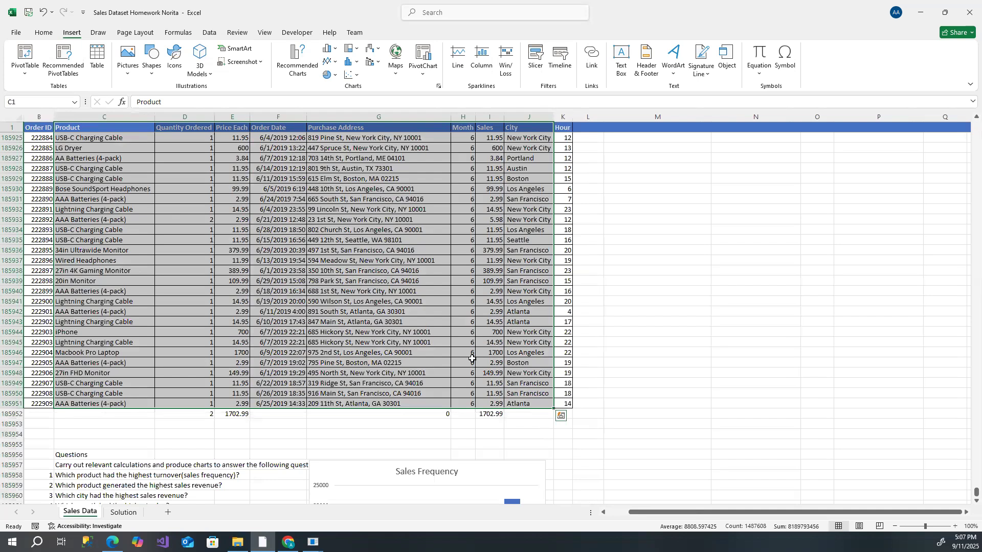
- Insert a pivot table from the selected range, placed on the existing Sales Data worksheet at cell M2
{"action": "left_click", "coordinate": [73, 37]}
{"action": "left_click", "coordinate": [25, 70]}
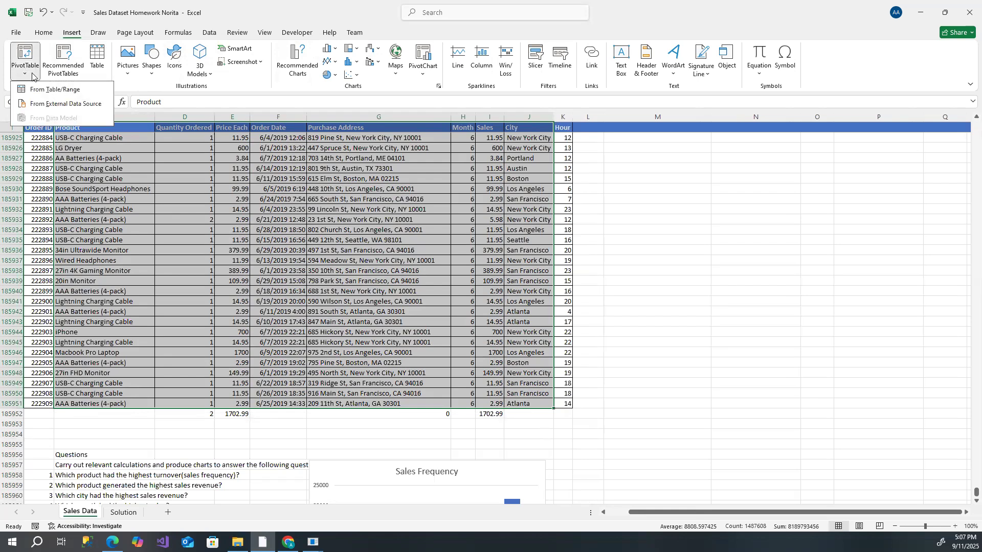
{"action": "left_click", "coordinate": [29, 58]}
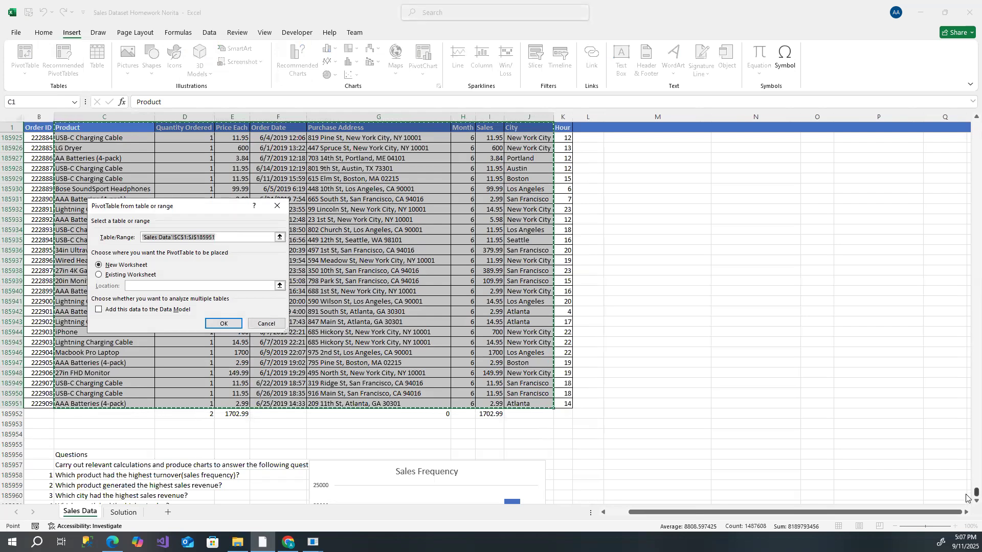
{"action": "left_click_drag", "start_coordinate": [966, 495], "coordinate": [867, 110]}
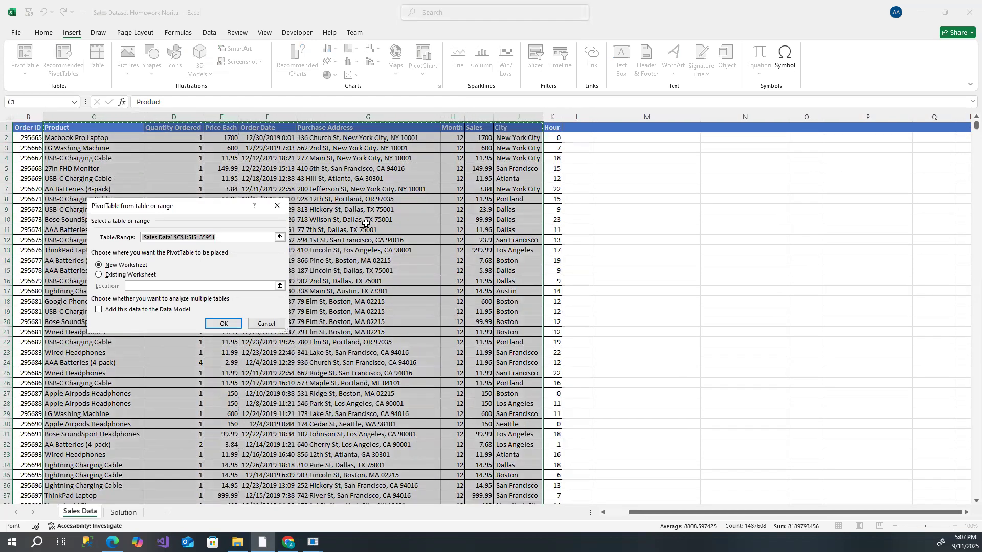
{"action": "left_click", "coordinate": [99, 276]}
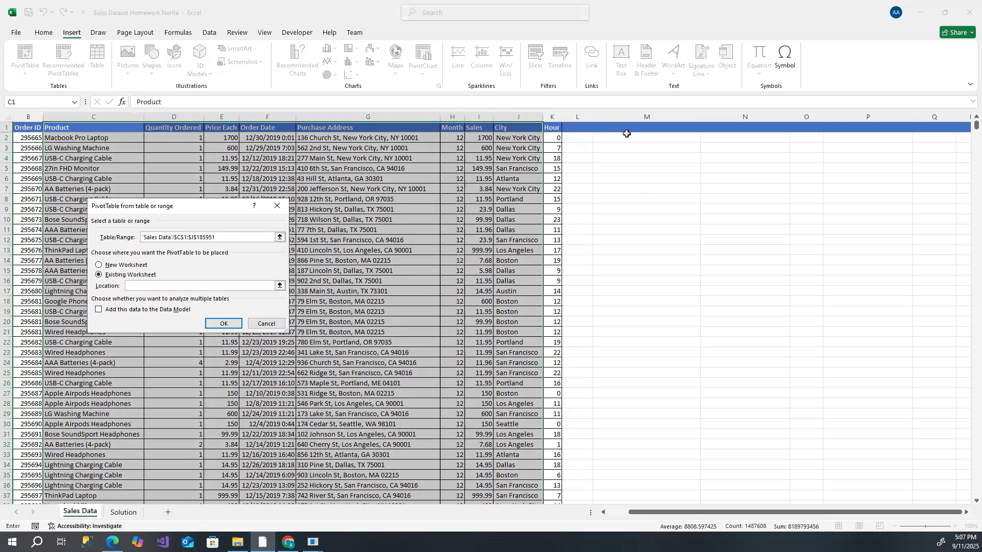
{"action": "left_click", "coordinate": [628, 136]}
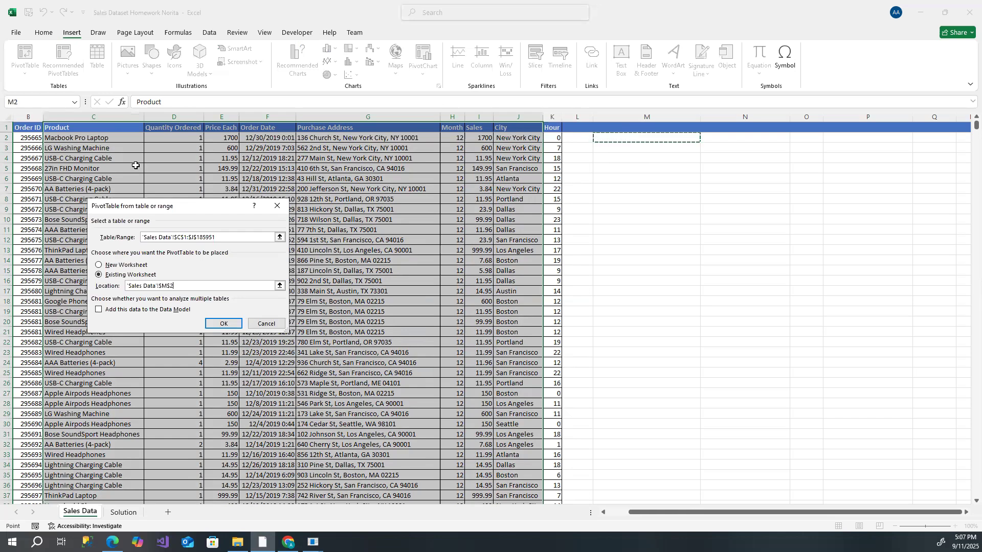
{"action": "left_click", "coordinate": [221, 326]}
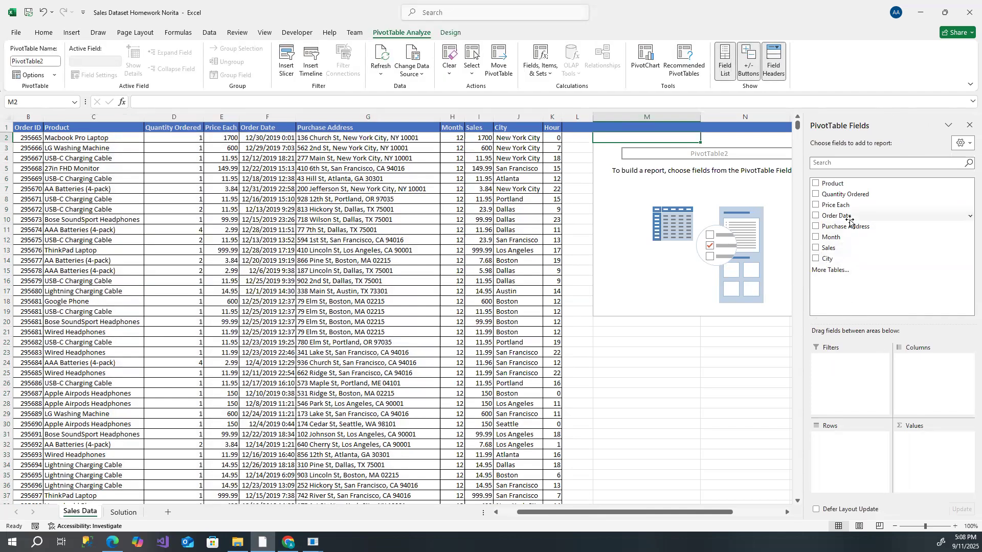
- Set Product as the pivot table's row field and summarize Sales as its values
{"action": "left_click", "coordinate": [850, 185]}
{"action": "left_click_drag", "start_coordinate": [850, 185], "coordinate": [860, 442]}
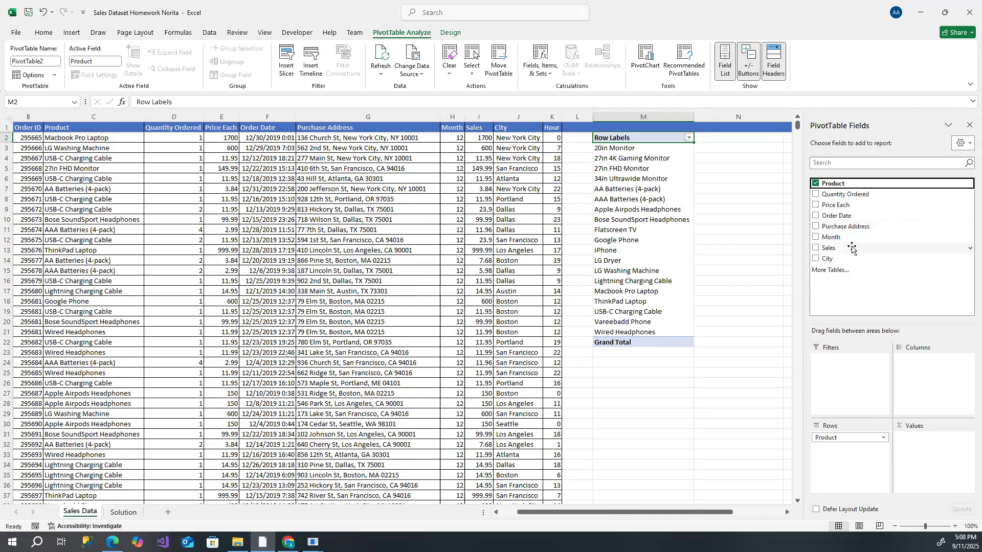
{"action": "left_click_drag", "start_coordinate": [853, 248], "coordinate": [918, 439]}
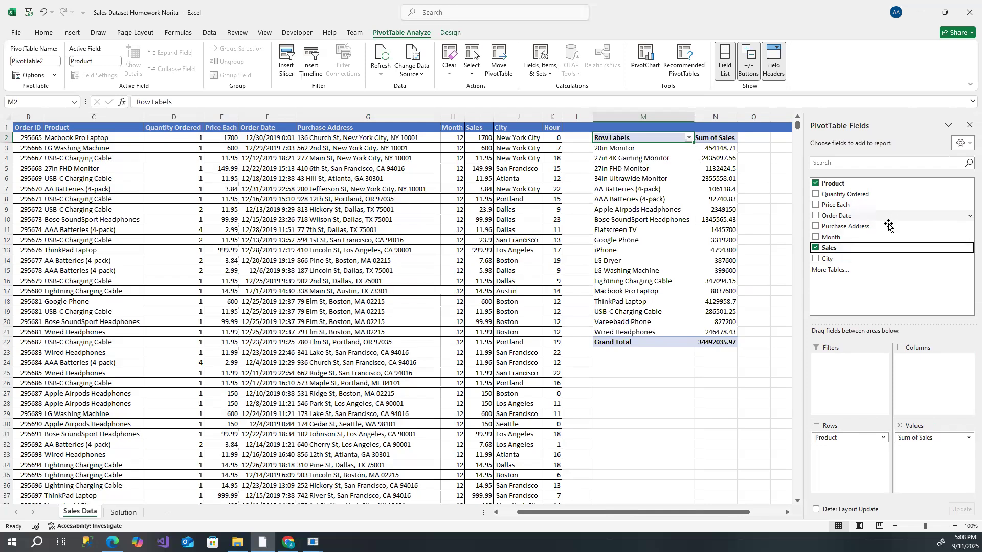
- Try Price Each as a second value field in the pivot table and remove it again
{"action": "left_click", "coordinate": [857, 206]}
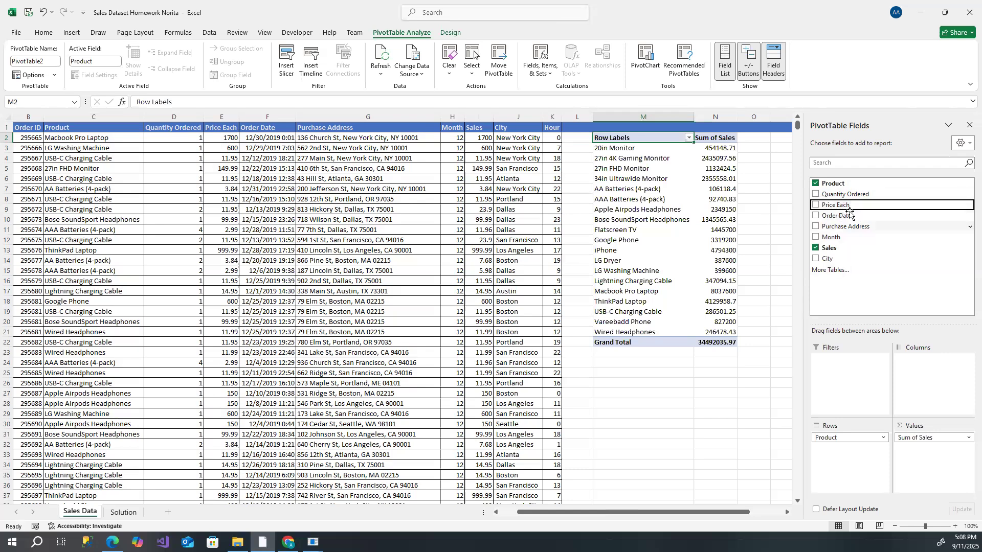
{"action": "left_click_drag", "start_coordinate": [856, 207], "coordinate": [912, 447]}
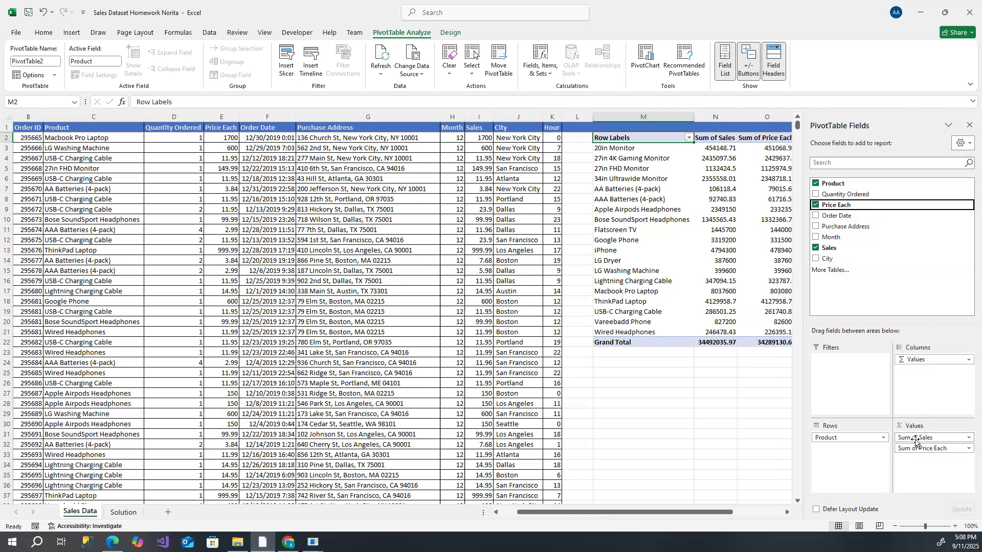
{"action": "left_click", "coordinate": [967, 449]}
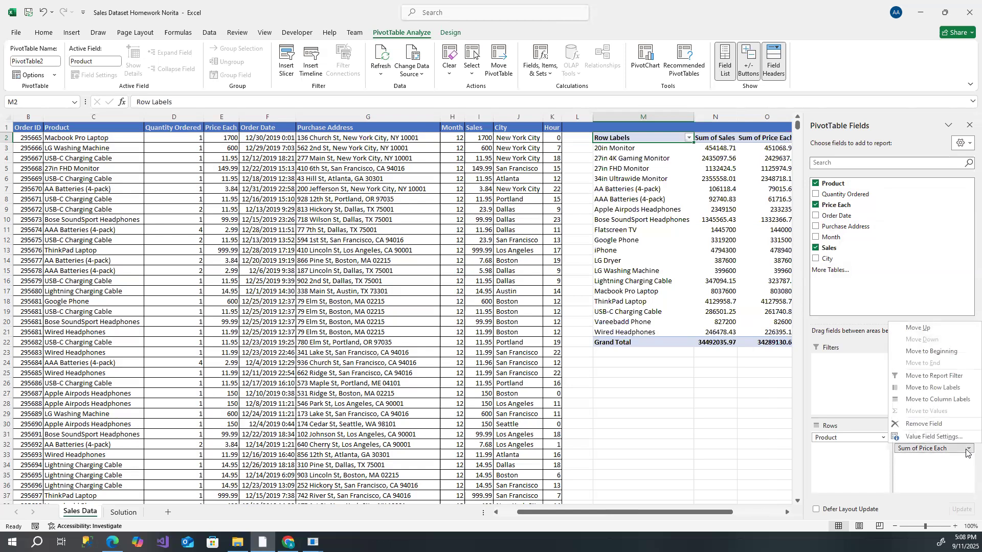
{"action": "left_click", "coordinate": [967, 449]}
{"action": "left_click_drag", "start_coordinate": [943, 448], "coordinate": [896, 222]}
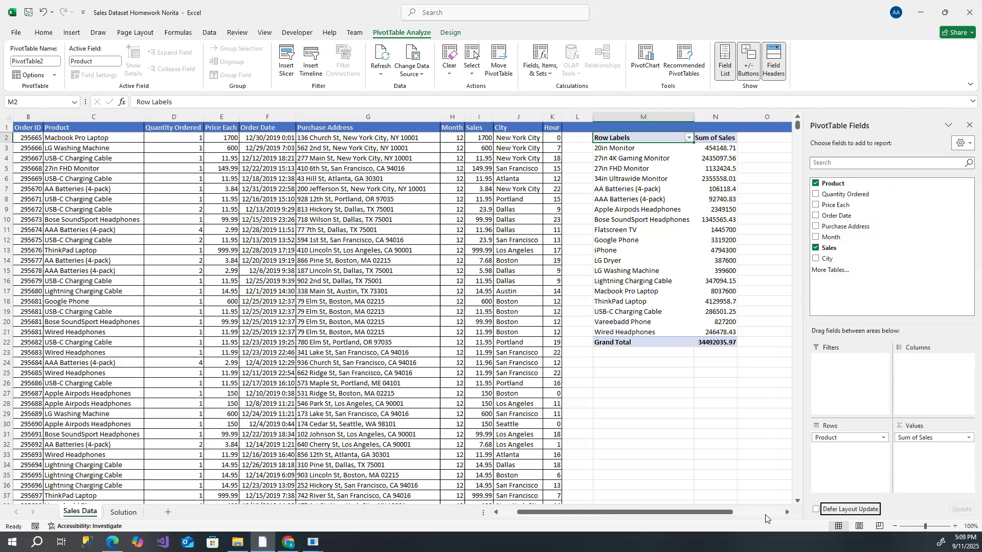
- Examine the Solution sheet's summary table and its charts for sales frequency, sales revenue, revenue by city and revenue by month
{"action": "left_click", "coordinate": [786, 512]}
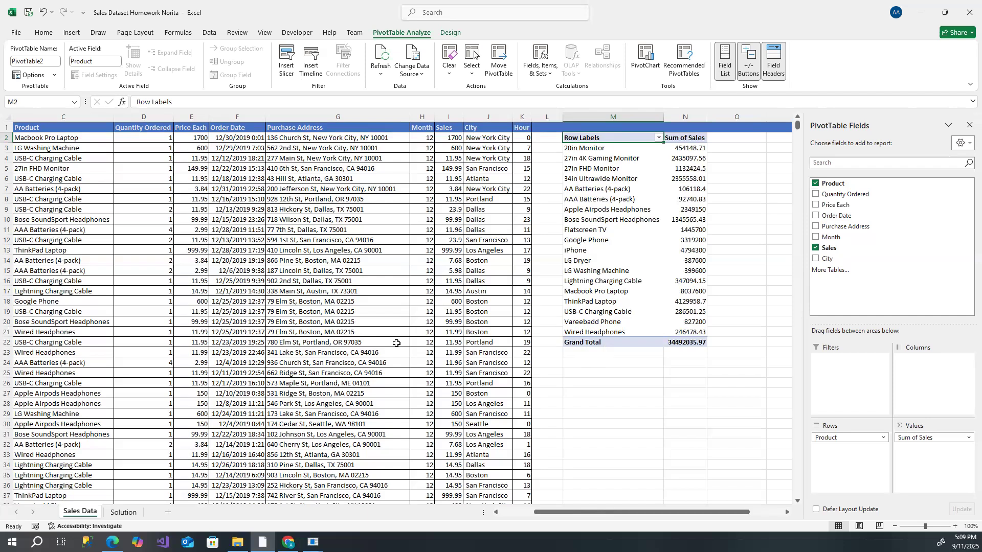
{"action": "left_click", "coordinate": [125, 512]}
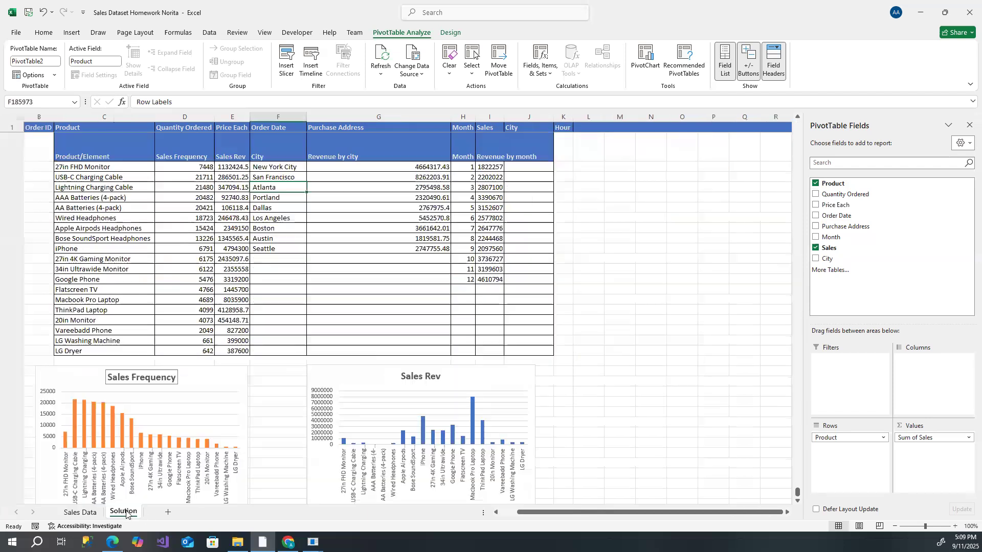
{"action": "scroll", "coordinate": [148, 335], "scroll_direction": "down", "scroll_amount": 5}
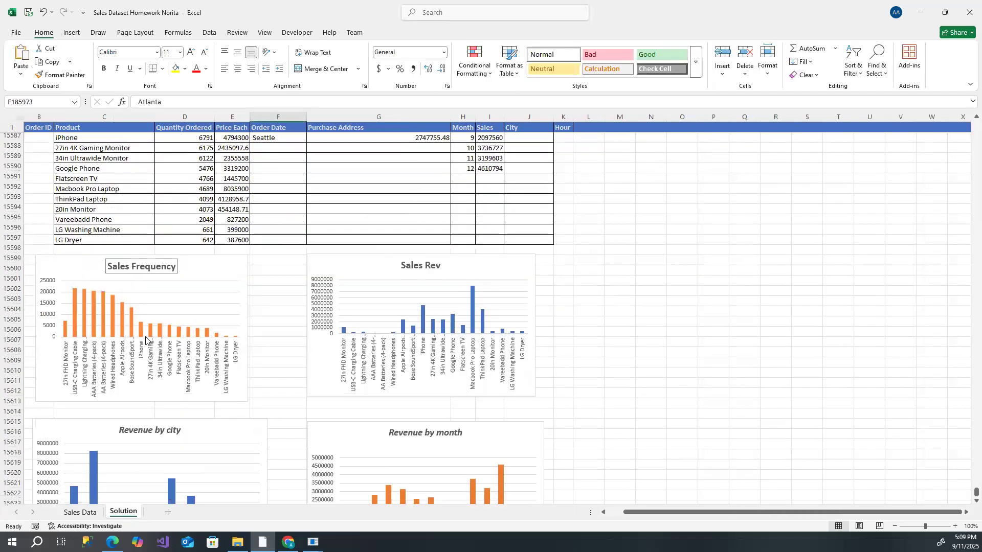
{"action": "scroll", "coordinate": [194, 344], "scroll_direction": "down", "scroll_amount": 3}
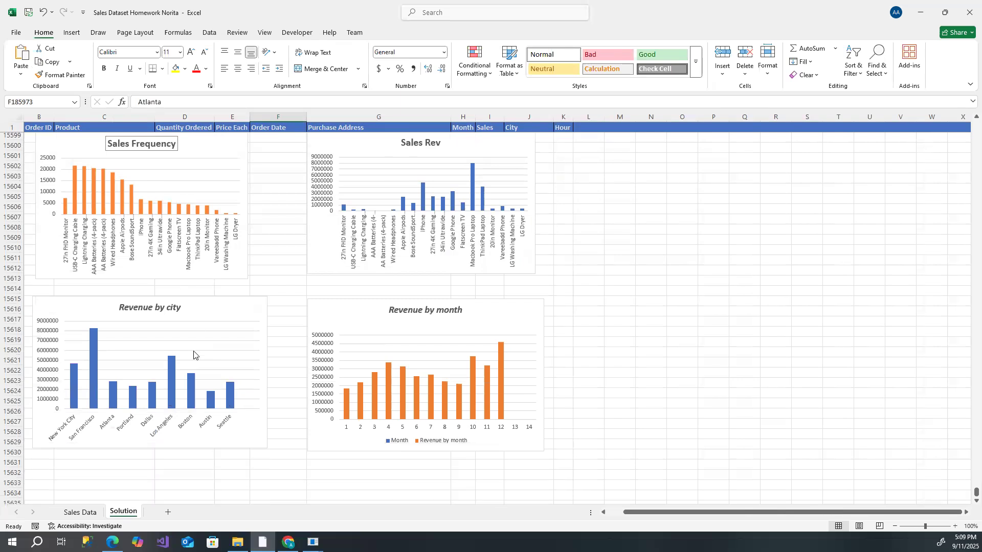
{"action": "scroll", "coordinate": [324, 325], "scroll_direction": "up", "scroll_amount": 4}
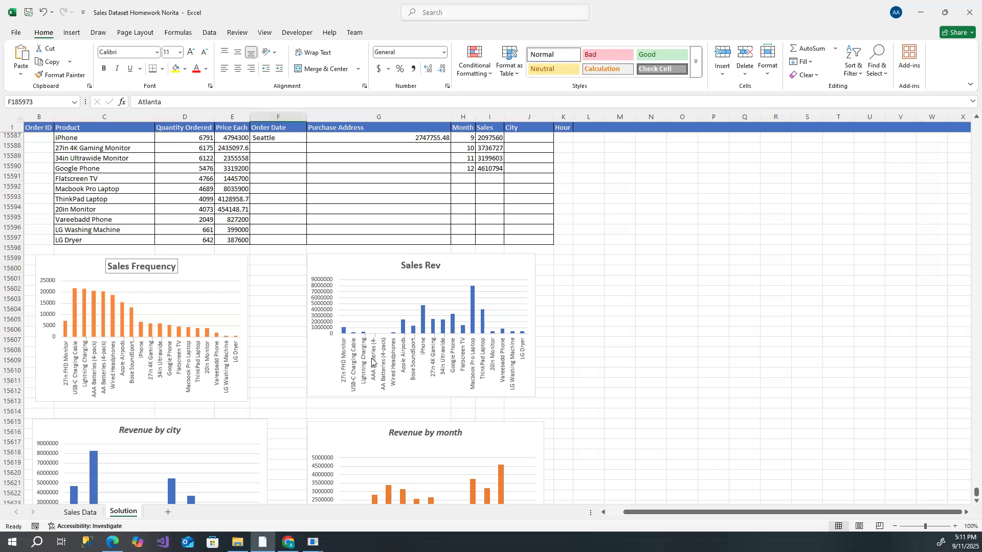
{"action": "scroll", "coordinate": [373, 361], "scroll_direction": "down", "scroll_amount": 2}
{"action": "scroll", "coordinate": [375, 362], "scroll_direction": "up", "scroll_amount": 2}
{"action": "scroll", "coordinate": [370, 338], "scroll_direction": "up", "scroll_amount": 2}
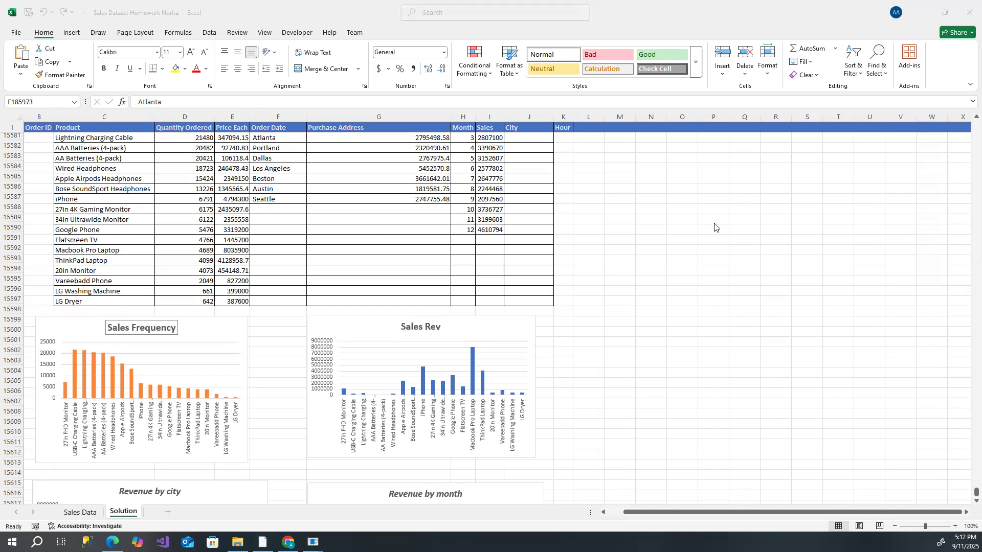
{"action": "left_click", "coordinate": [651, 333]}
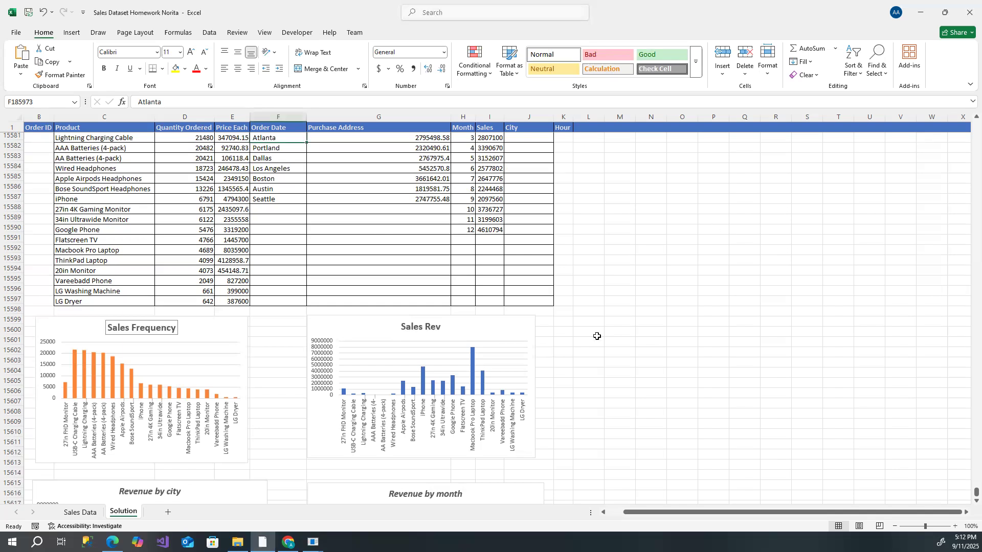
{"action": "left_click", "coordinate": [124, 390]}
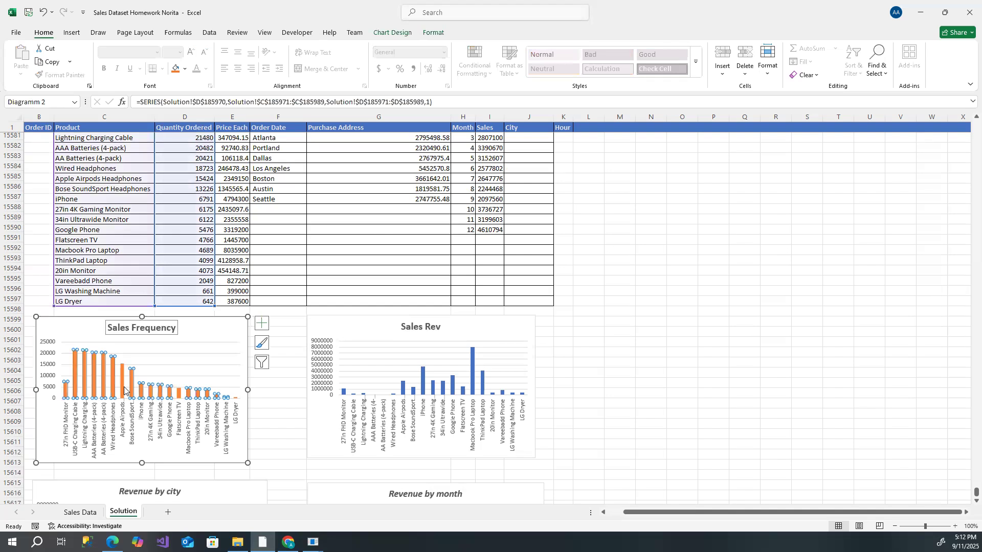
{"action": "left_click", "coordinate": [214, 321]}
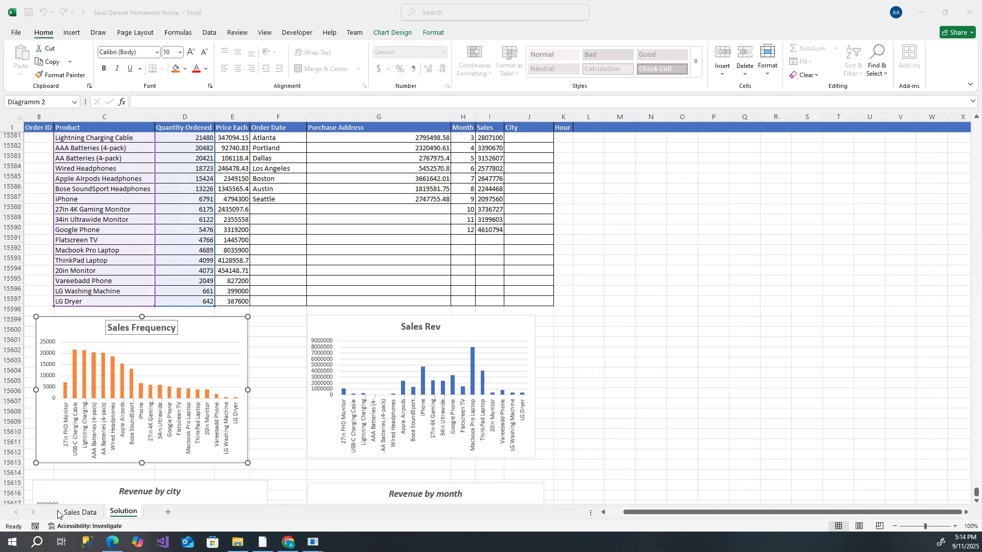
- Return to the Sales Data sheet, close the pivot field list and delete the product sales pivot table
{"action": "left_click", "coordinate": [80, 514]}
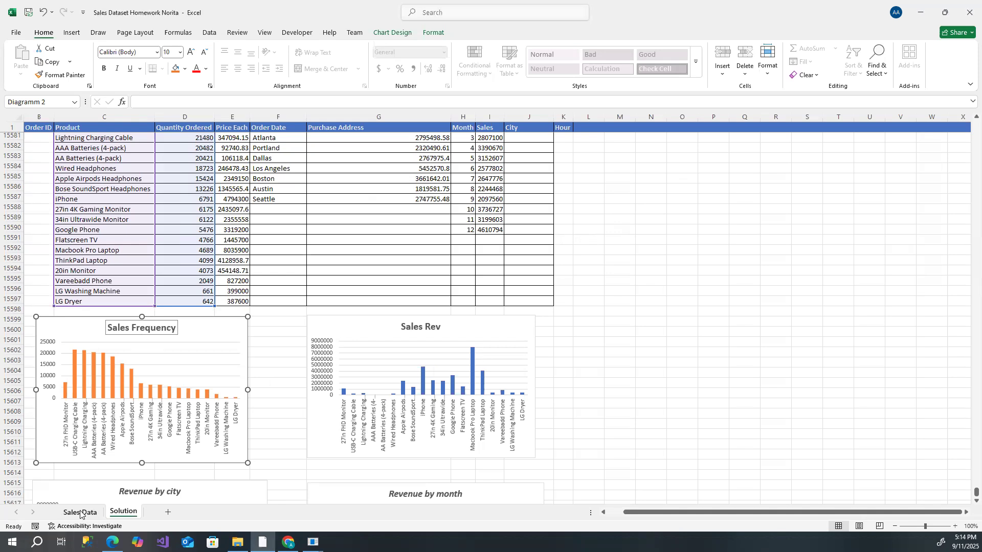
{"action": "left_click", "coordinate": [80, 514]}
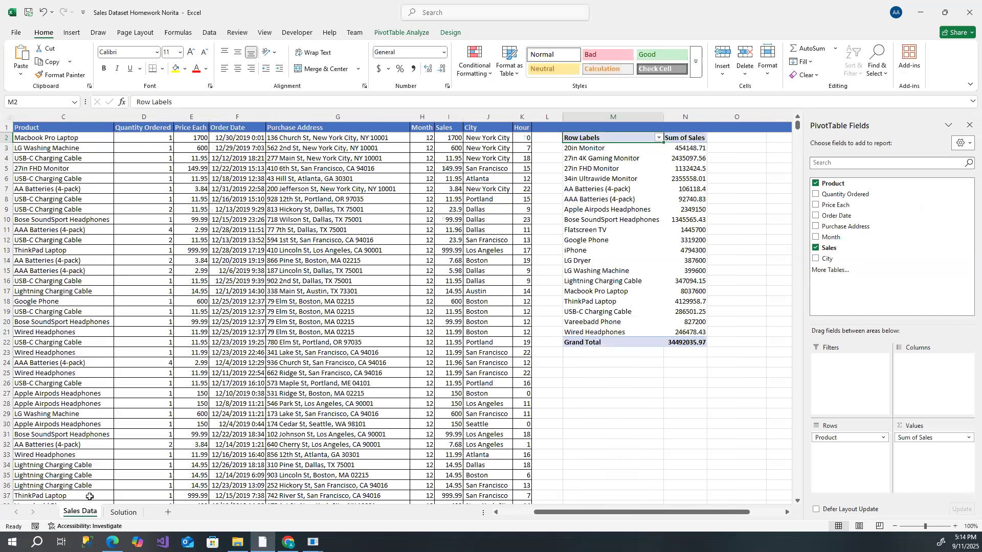
{"action": "left_click", "coordinate": [968, 127]}
{"action": "left_click", "coordinate": [609, 159]}
{"action": "right_click", "coordinate": [609, 176]}
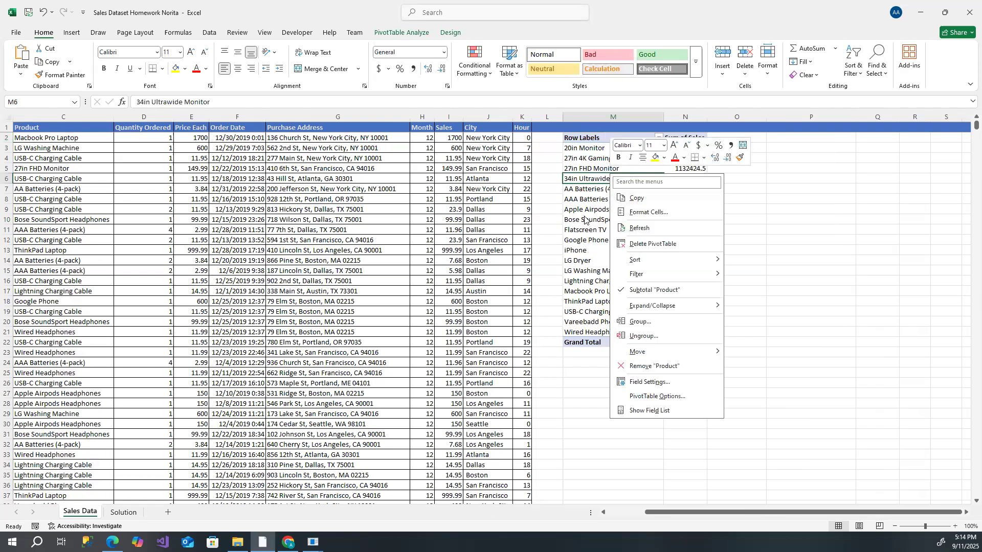
{"action": "key", "text": "Escape"}
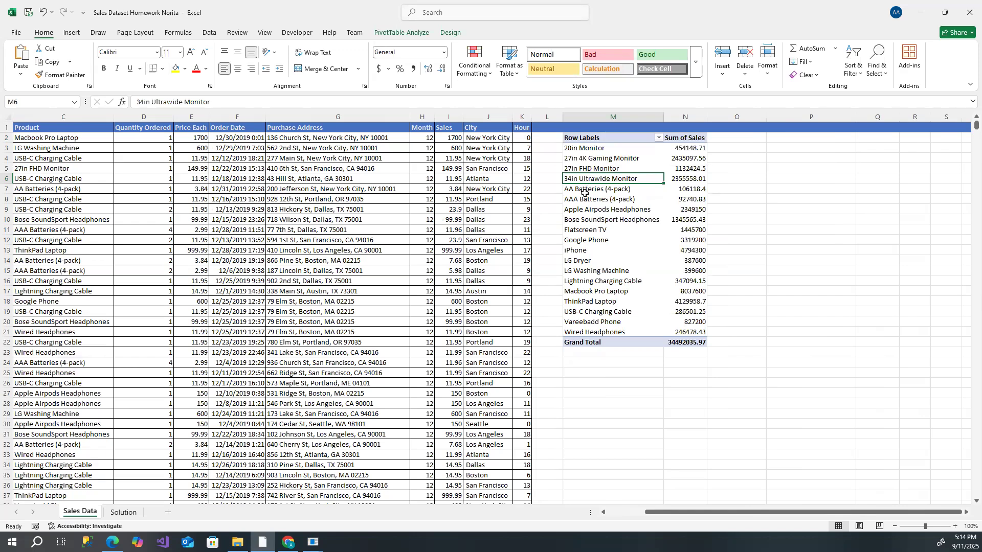
{"action": "right_click", "coordinate": [595, 180]}
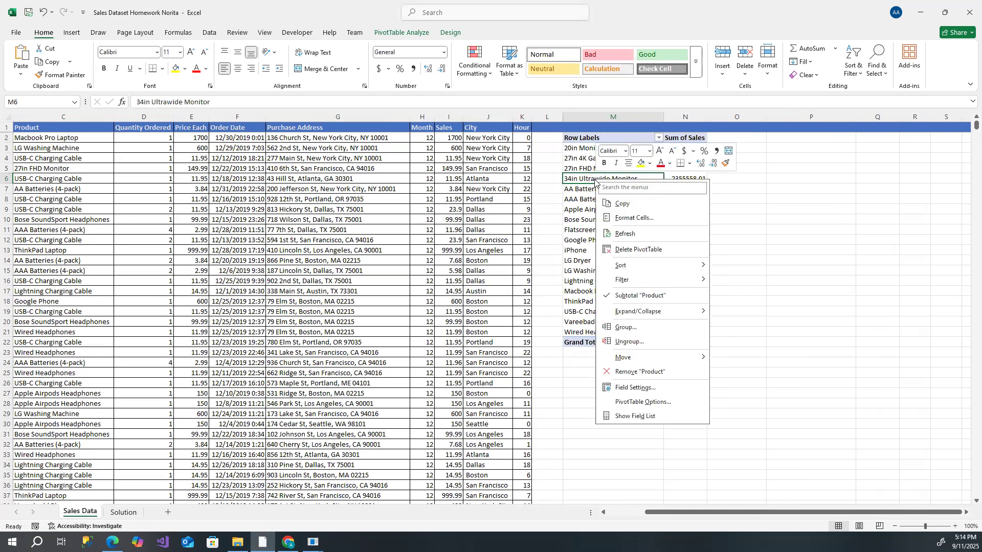
{"action": "left_click", "coordinate": [648, 250]}
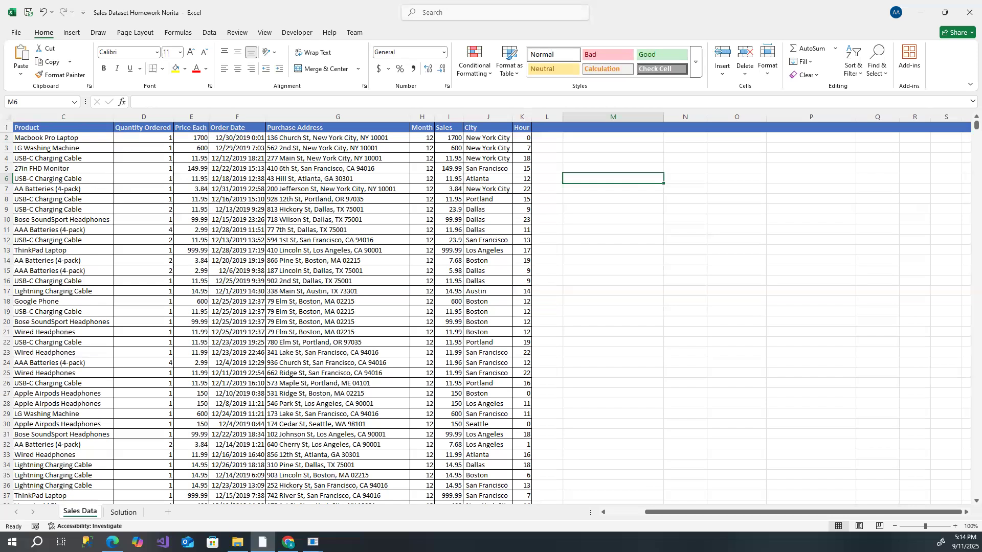
{"action": "scroll", "coordinate": [225, 330], "scroll_direction": "down", "scroll_amount": 9}
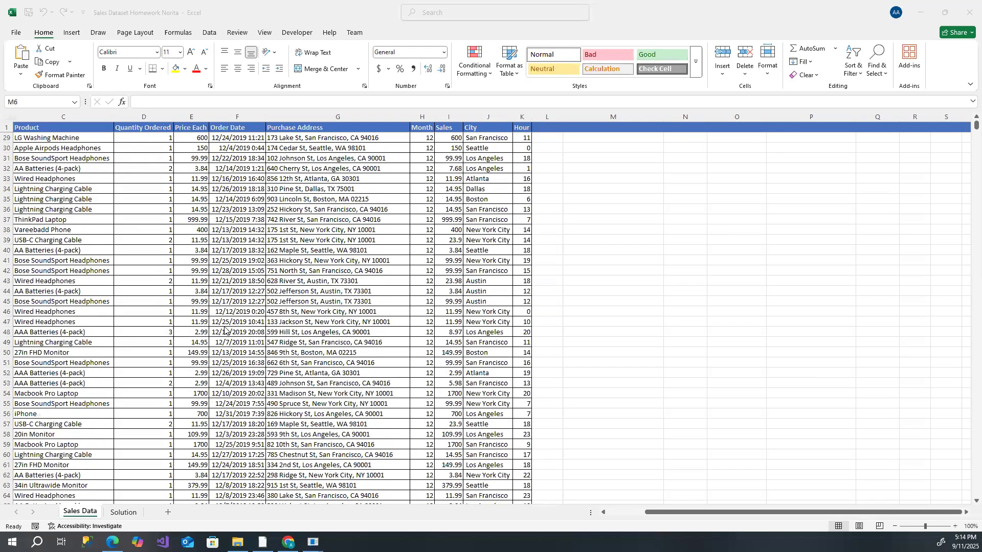
{"action": "scroll", "coordinate": [225, 330], "scroll_direction": "down", "scroll_amount": 1}
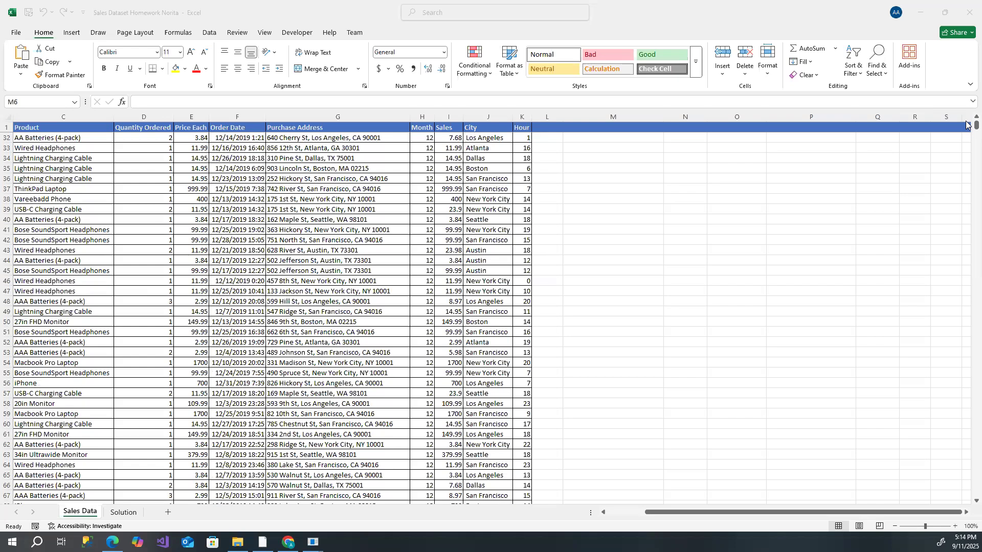
- Examine the first records of the Sales Data sheet, from product and quantity ordered to city and hour, and select row 2
{"action": "left_click", "coordinate": [975, 124]}
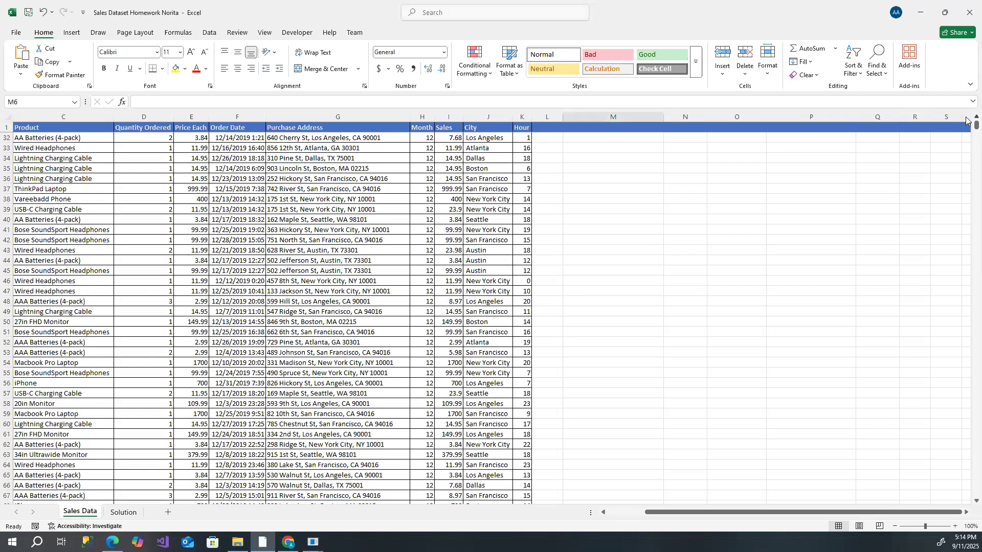
{"action": "scroll", "coordinate": [966, 120], "scroll_direction": "up", "scroll_amount": 3}
{"action": "scroll", "coordinate": [965, 121], "scroll_direction": "up", "scroll_amount": 7}
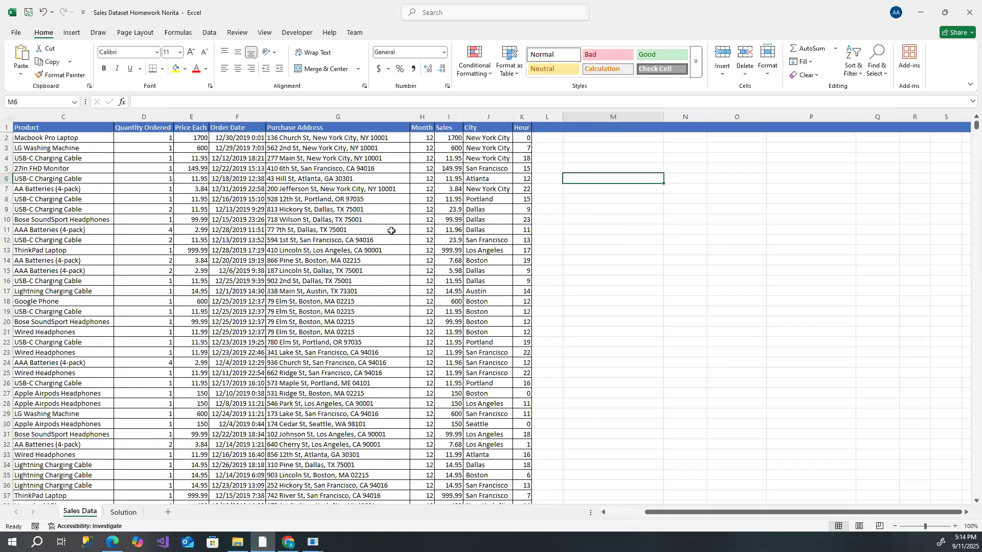
{"action": "left_click", "coordinate": [169, 166]}
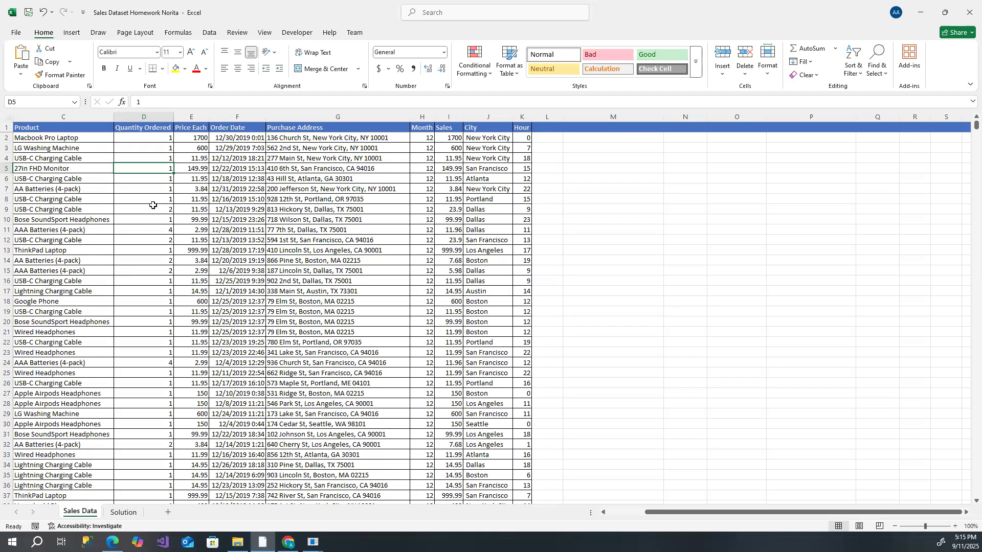
{"action": "scroll", "coordinate": [102, 180], "scroll_direction": "down", "scroll_amount": 5}
{"action": "scroll", "coordinate": [104, 180], "scroll_direction": "up", "scroll_amount": 5}
{"action": "left_click", "coordinate": [50, 137]}
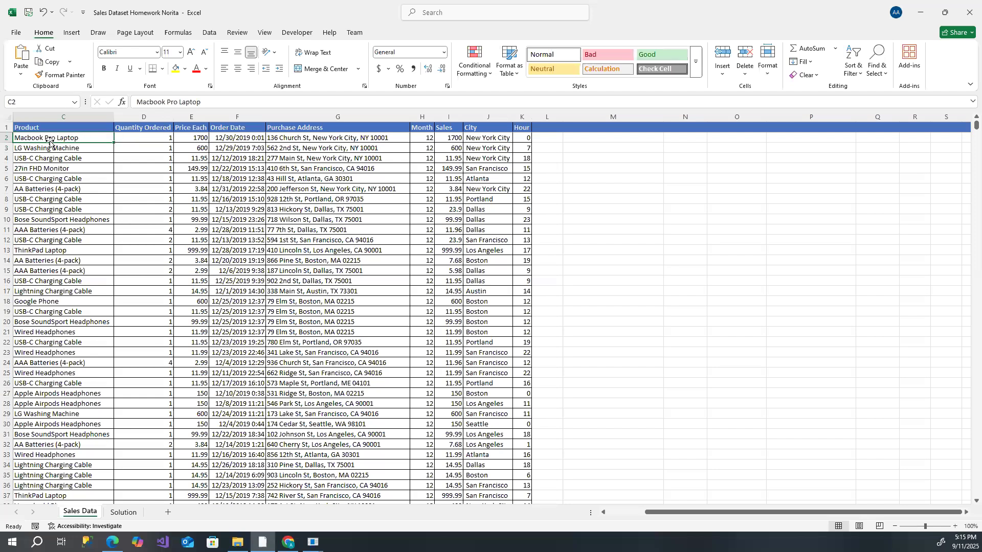
{"action": "left_click", "coordinate": [64, 158]}
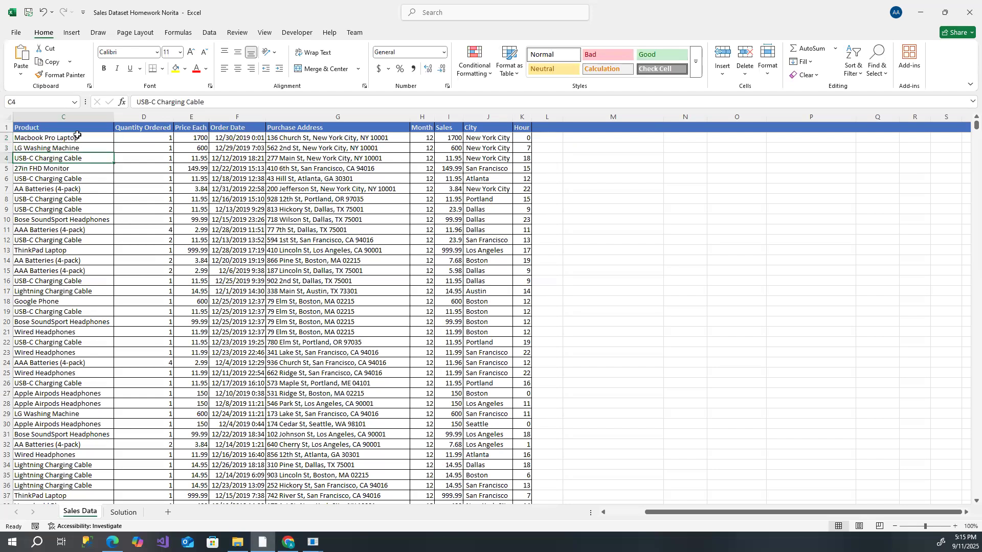
{"action": "left_click", "coordinate": [77, 137]}
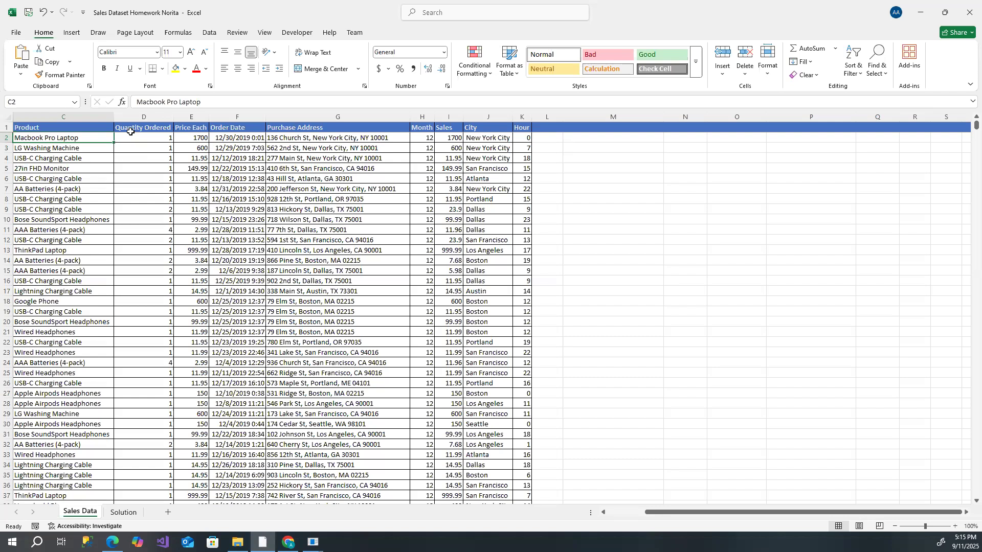
{"action": "left_click", "coordinate": [8, 137]}
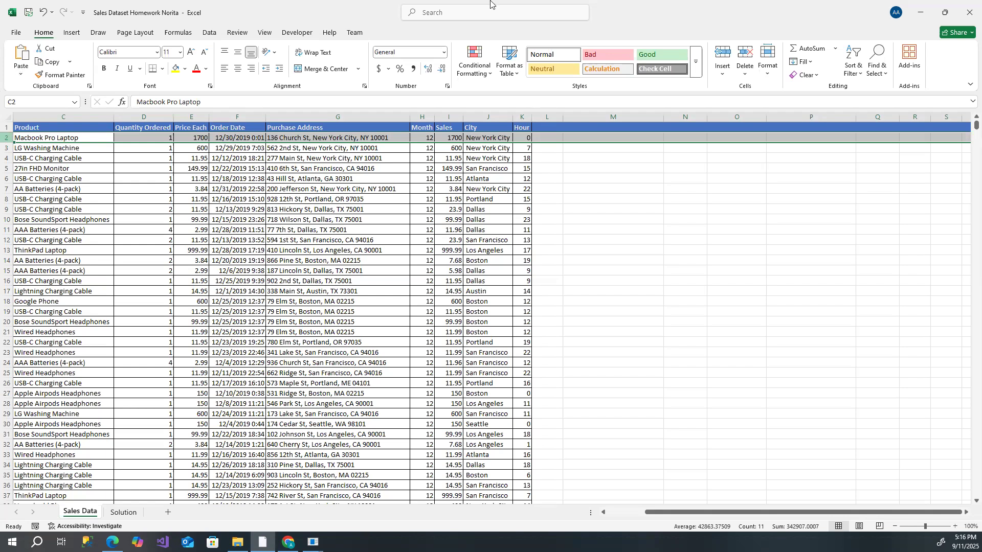
- Minimize the workbook, open the Windows display settings from the desktop, review the scale and layout options, and minimize Settings
{"action": "left_click", "coordinate": [924, 13]}
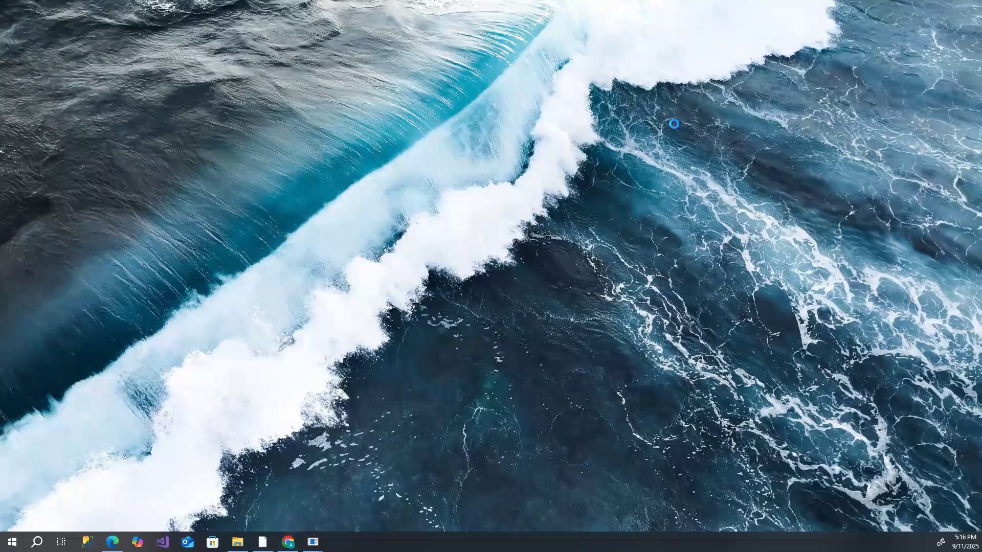
{"action": "right_click", "coordinate": [675, 126]}
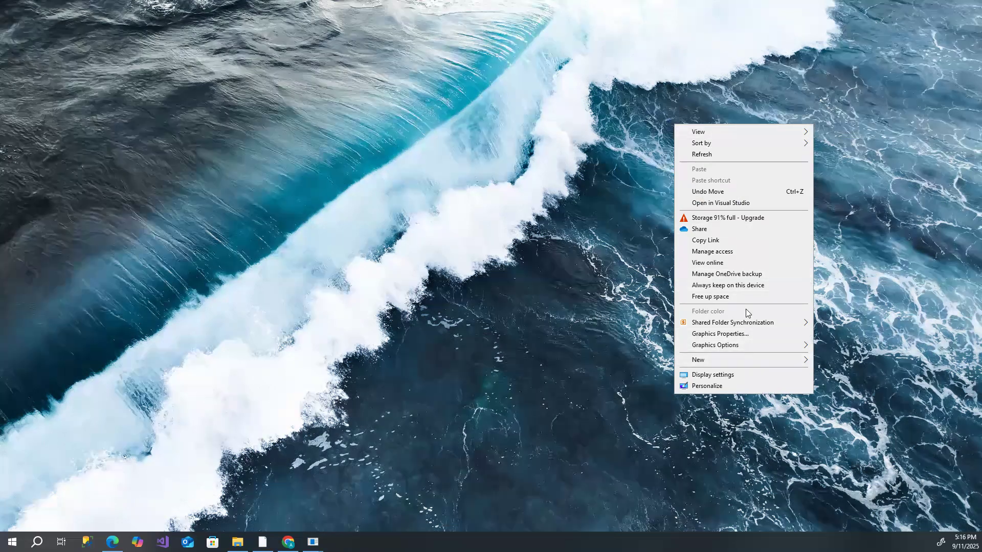
{"action": "left_click", "coordinate": [729, 378]}
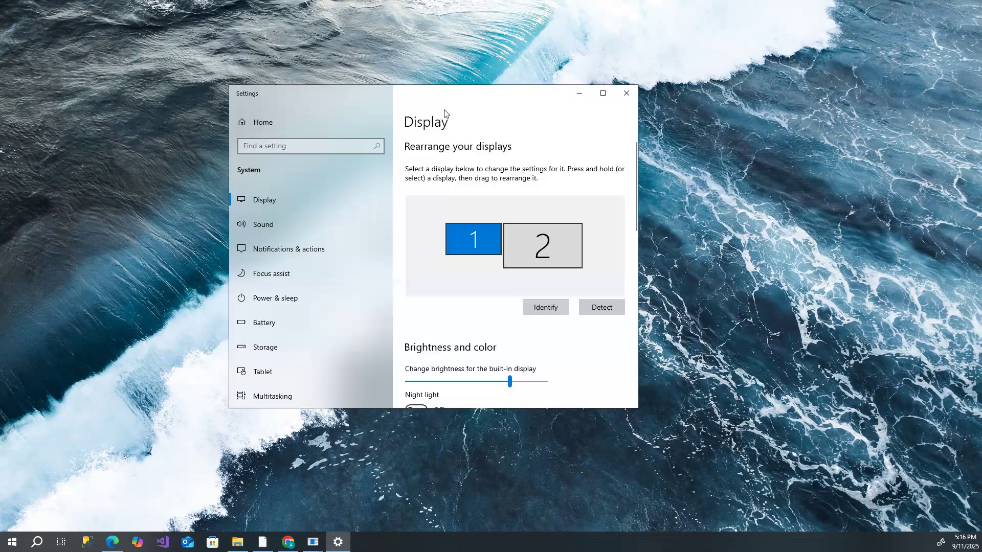
{"action": "left_click", "coordinate": [603, 94]}
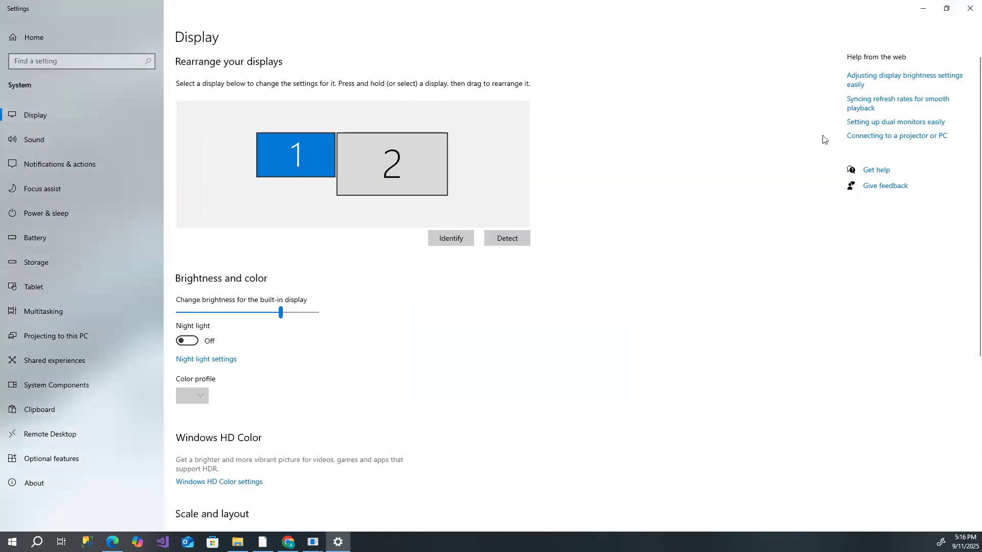
{"action": "scroll", "coordinate": [353, 391], "scroll_direction": "down", "scroll_amount": 3}
{"action": "scroll", "coordinate": [474, 379], "scroll_direction": "down", "scroll_amount": 3}
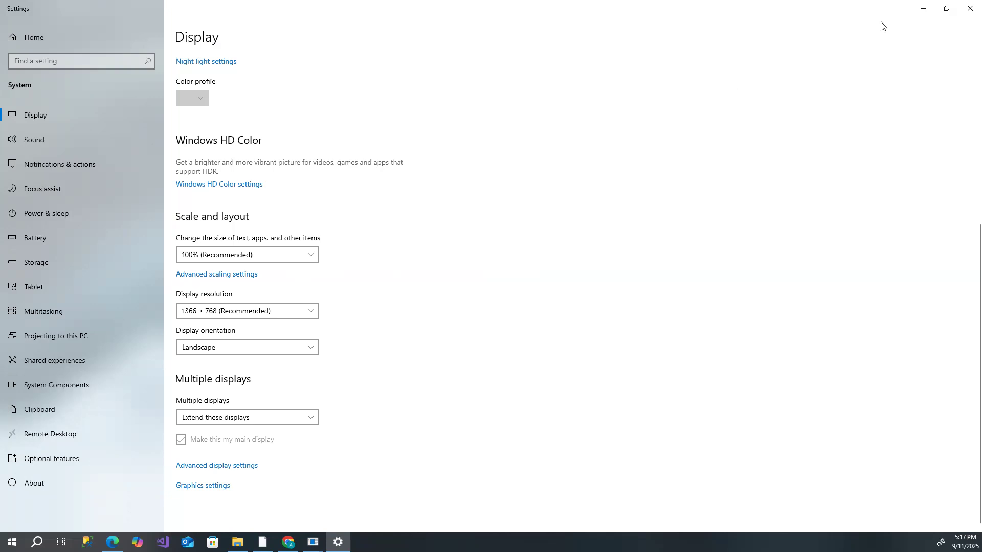
{"action": "left_click", "coordinate": [919, 12]}
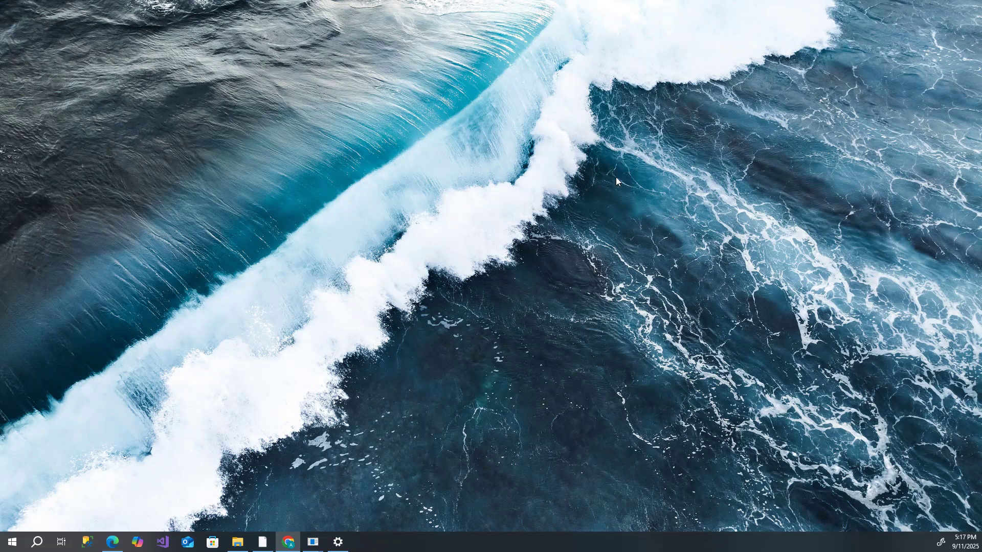
- Reopen the Windows display settings, check the available display resolutions, keep 1366 × 768 (Recommended), and minimize Settings
{"action": "right_click", "coordinate": [597, 153]}
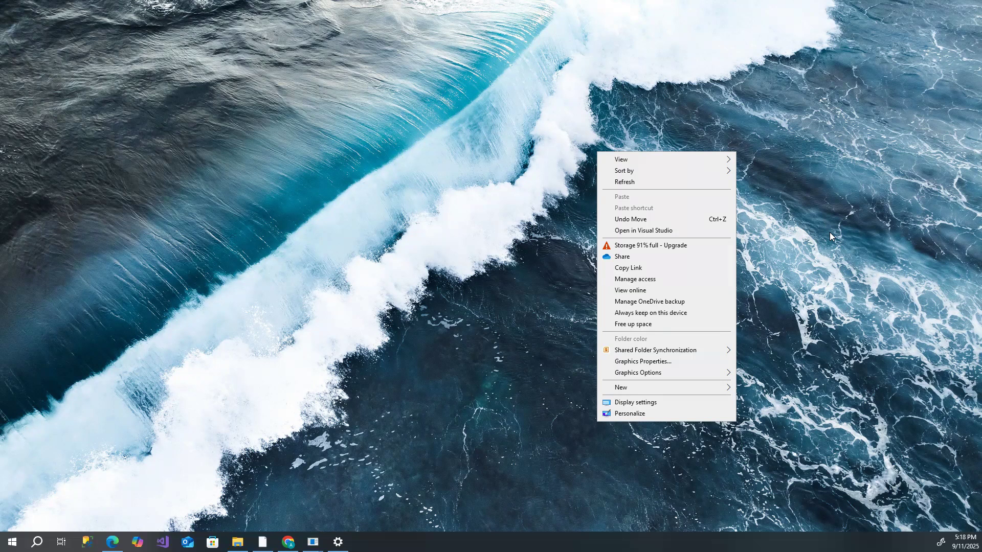
{"action": "left_click", "coordinate": [658, 404]}
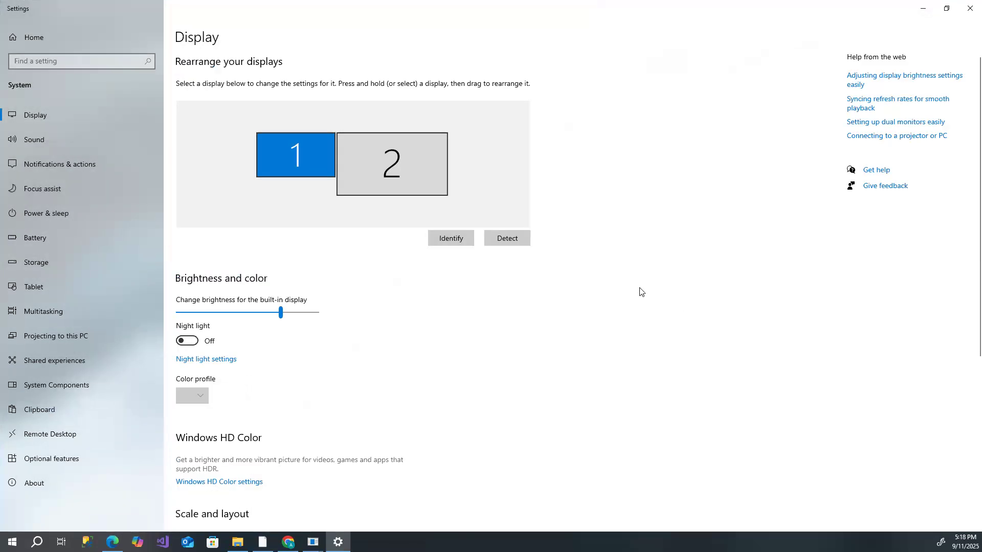
{"action": "scroll", "coordinate": [642, 292], "scroll_direction": "down", "scroll_amount": 5}
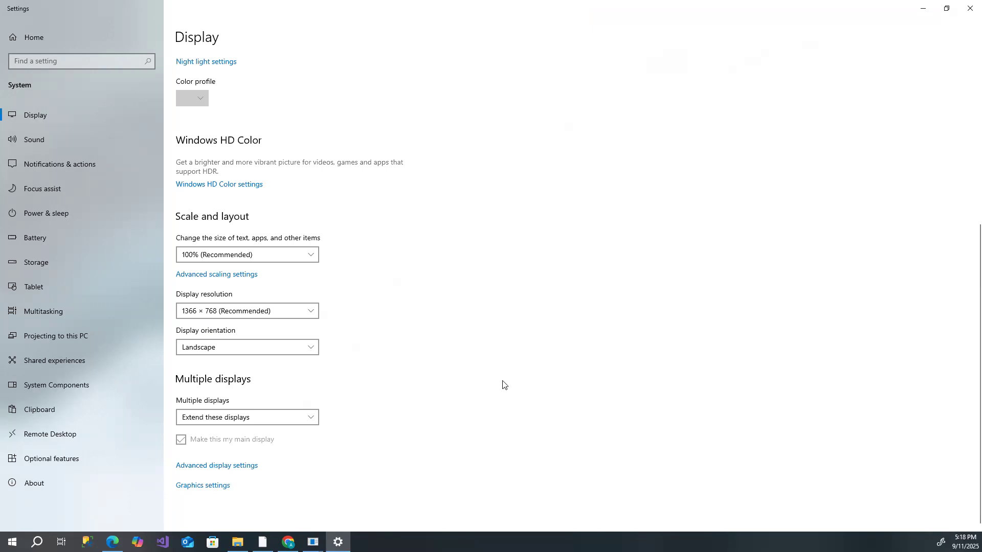
{"action": "left_click", "coordinate": [310, 313]}
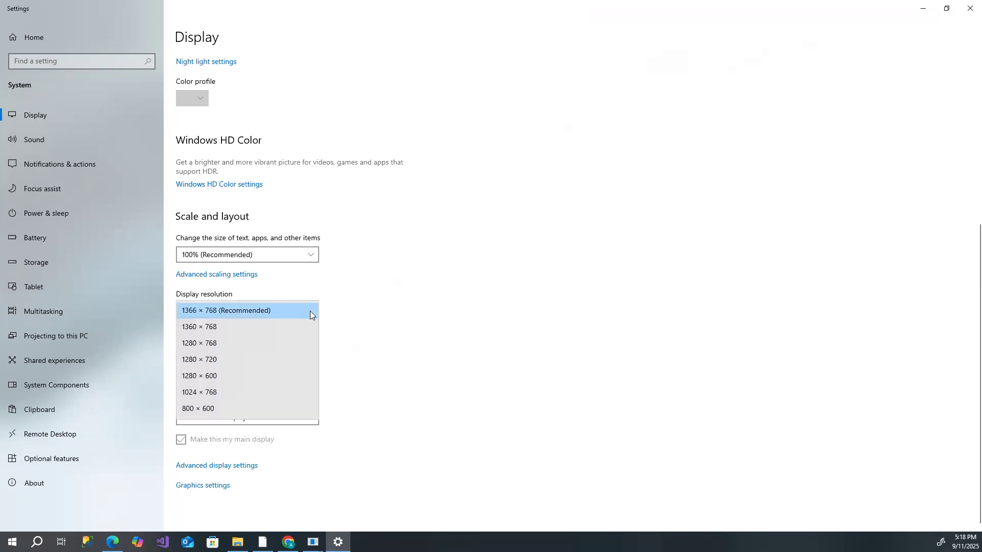
{"action": "left_click", "coordinate": [310, 311]}
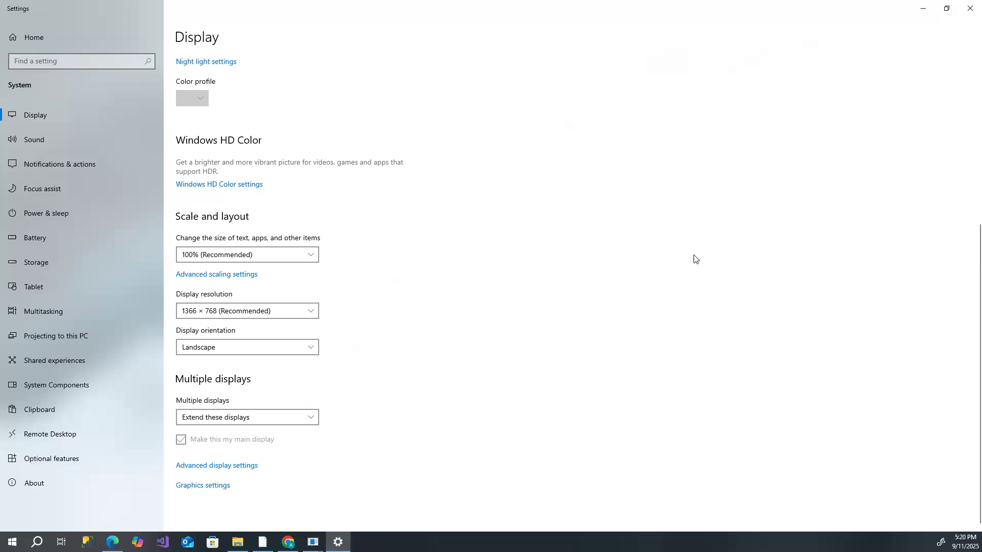
{"action": "left_click", "coordinate": [923, 8]}
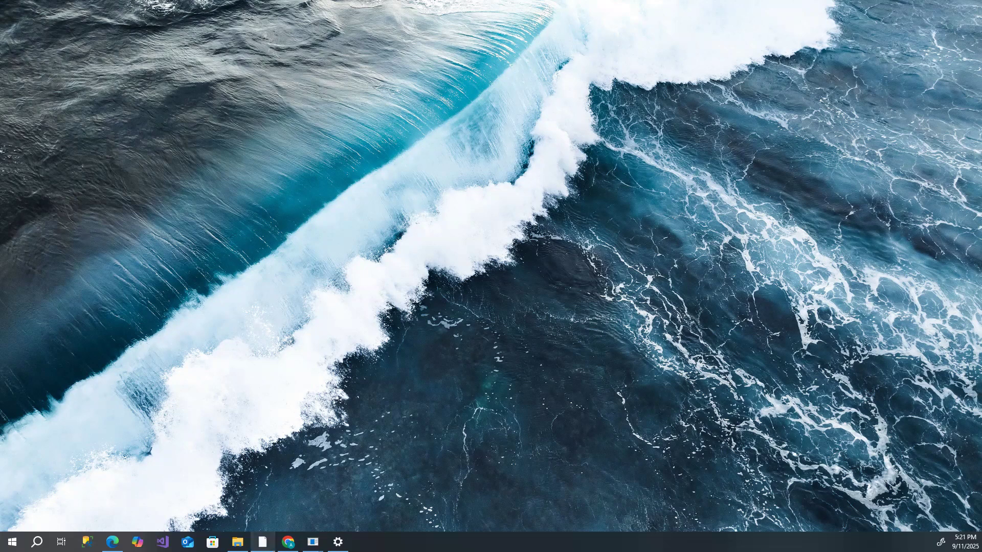
- Switch back to the Excel workbook, zoom the Sales Data sheet to 130% and autofit the widths of all its columns
{"action": "left_click", "coordinate": [263, 541]}
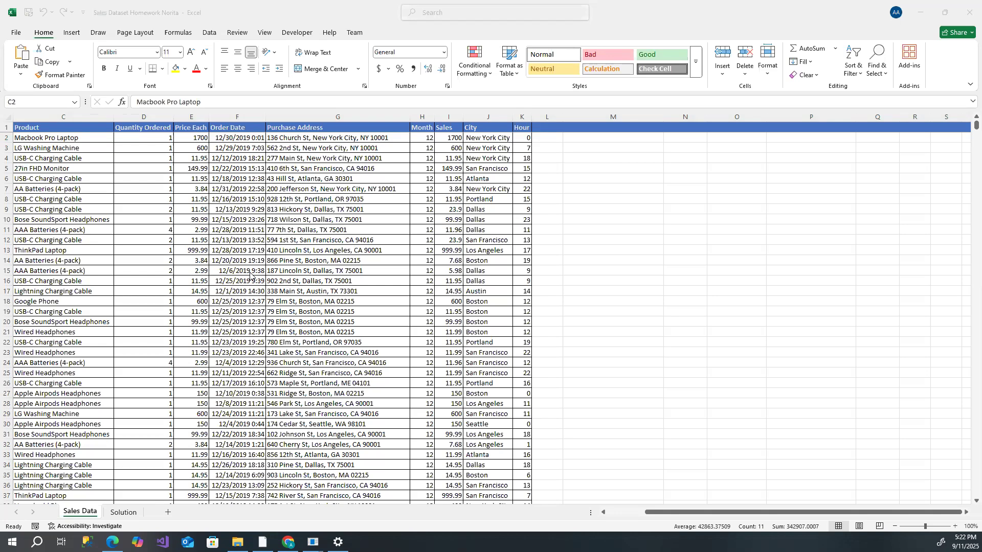
{"action": "scroll", "coordinate": [259, 275], "scroll_direction": "up", "scroll_amount": 2, "text": "ctrl"}
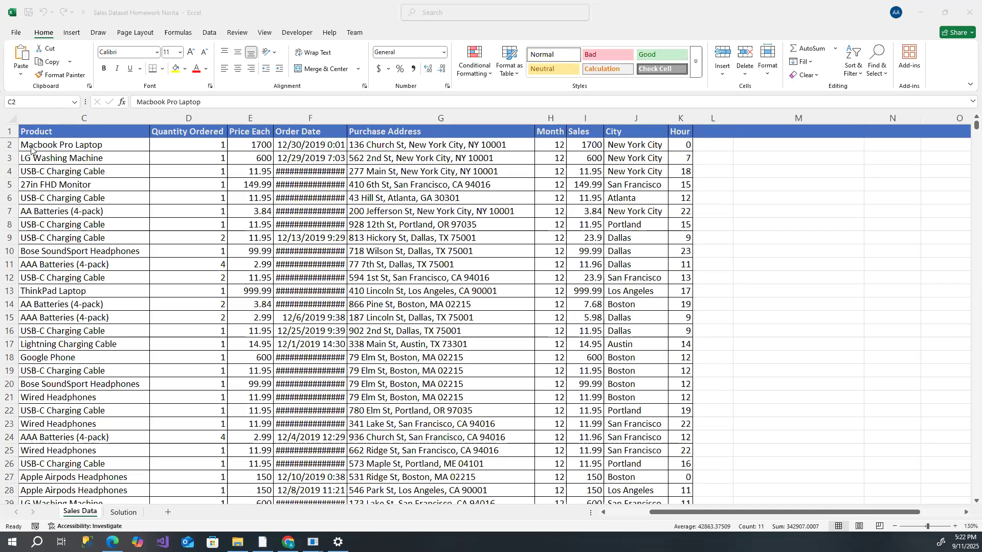
{"action": "left_click", "coordinate": [11, 119]}
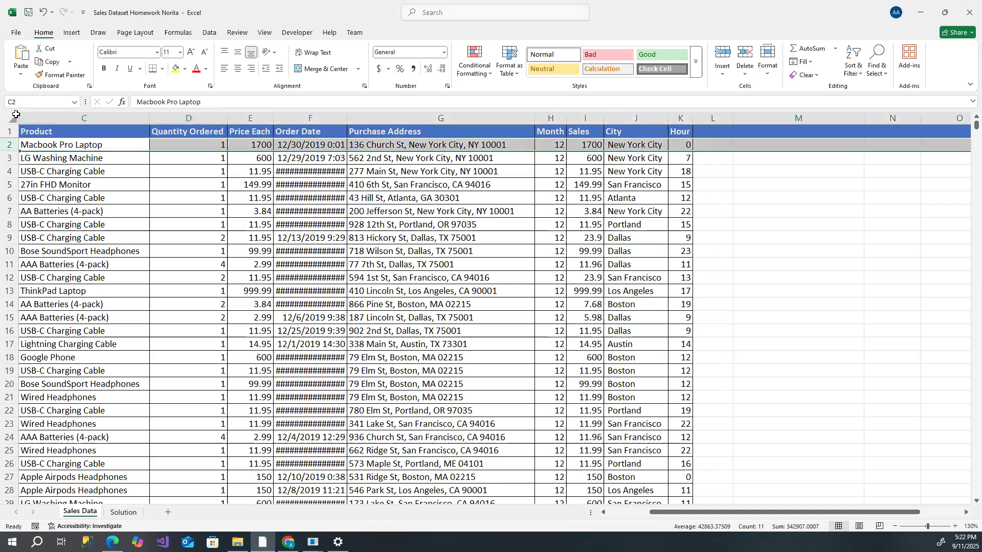
{"action": "left_click", "coordinate": [13, 119]}
{"action": "left_click_drag", "start_coordinate": [151, 119], "coordinate": [151, 120]}
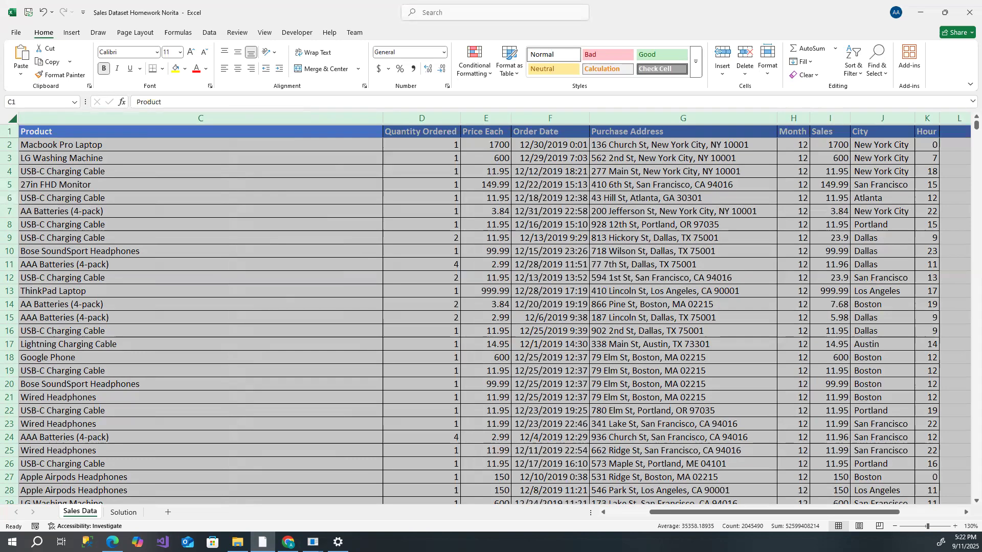
{"action": "left_click", "coordinate": [528, 207]}
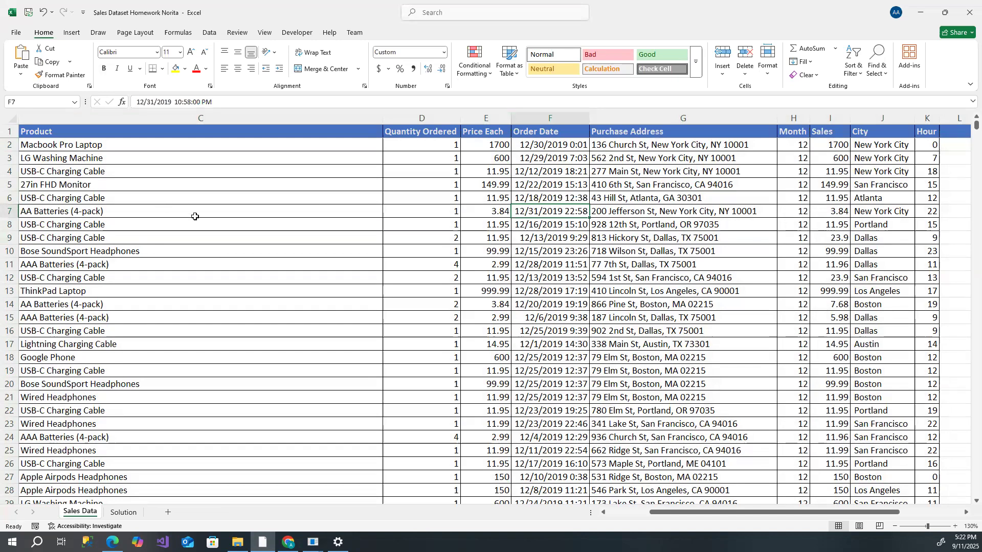
{"action": "left_click", "coordinate": [10, 119]}
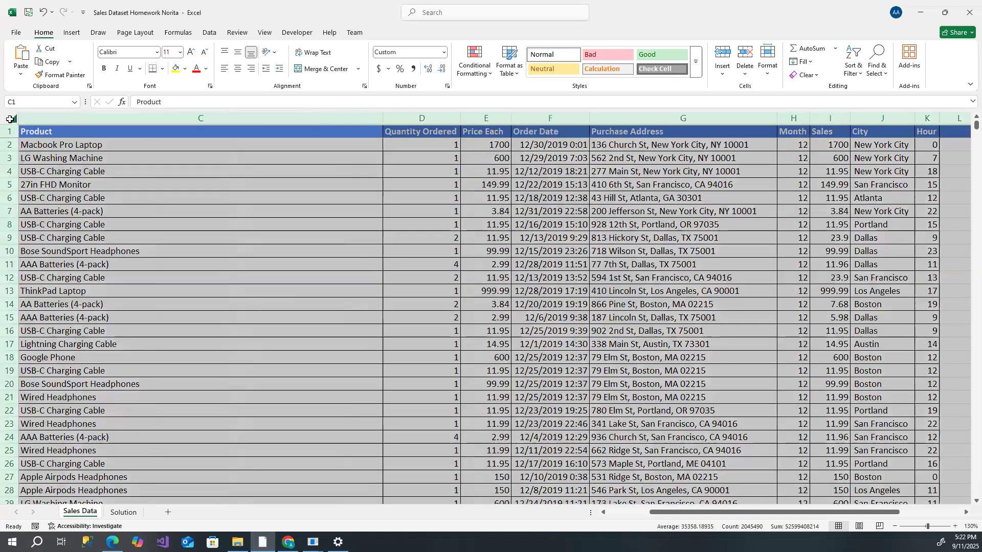
{"action": "left_click", "coordinate": [563, 223]}
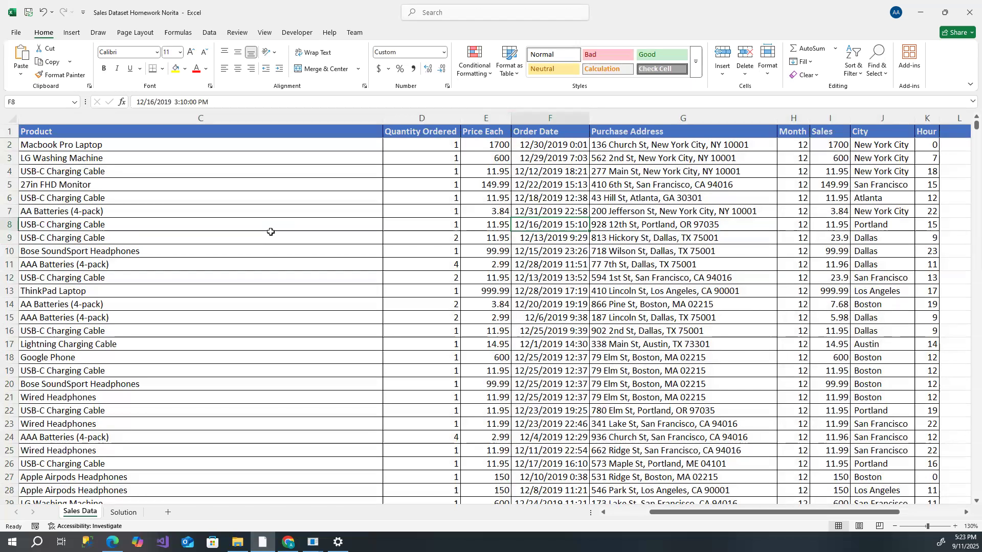
{"action": "scroll", "coordinate": [270, 232], "scroll_direction": "down", "scroll_amount": 4}
{"action": "scroll", "coordinate": [271, 232], "scroll_direction": "up", "scroll_amount": 4}
- Examine the sales records far down the Sales Data sheet and the empty columns beyond the Hour column
{"action": "left_click", "coordinate": [313, 543]}
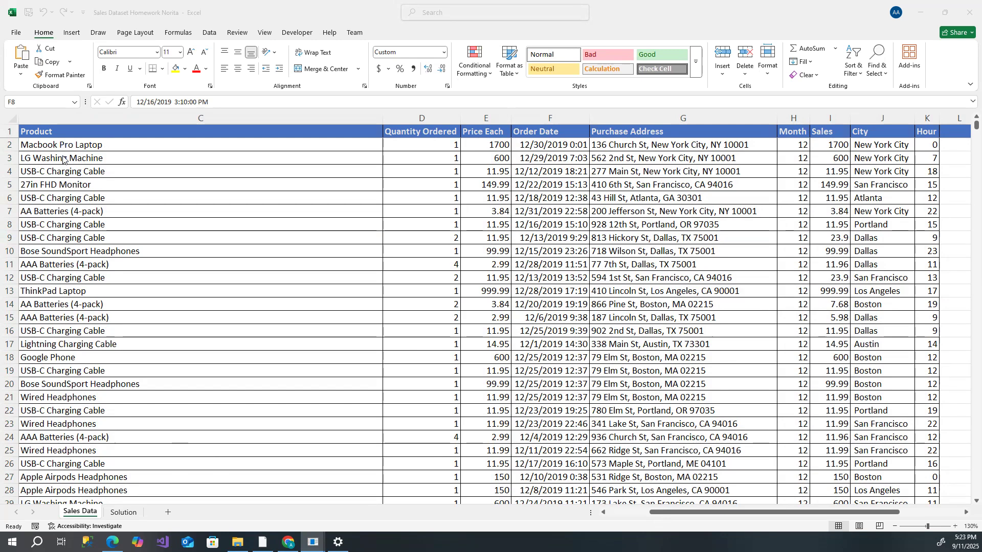
{"action": "scroll", "coordinate": [91, 313], "scroll_direction": "down", "scroll_amount": 5}
{"action": "scroll", "coordinate": [92, 306], "scroll_direction": "down", "scroll_amount": 20}
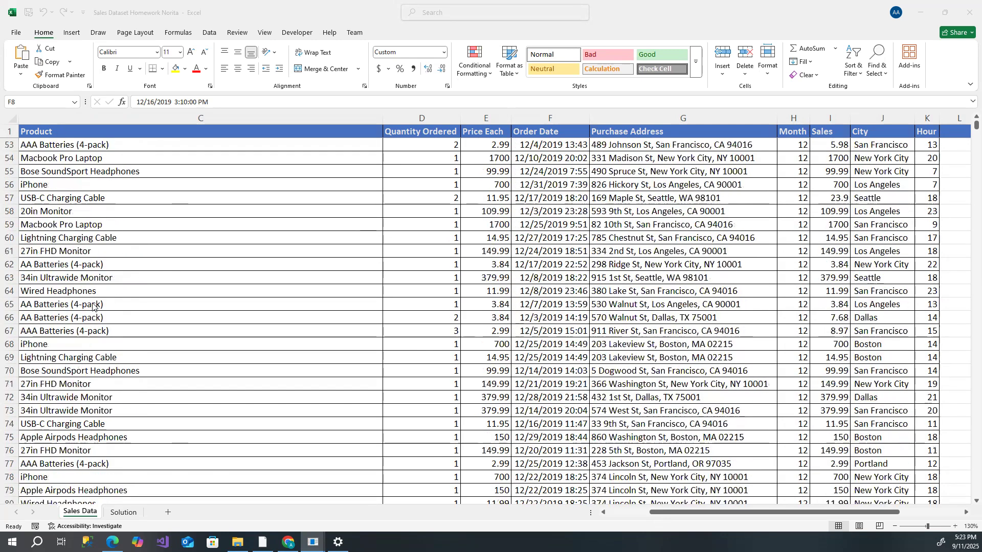
{"action": "scroll", "coordinate": [95, 306], "scroll_direction": "down", "scroll_amount": 20}
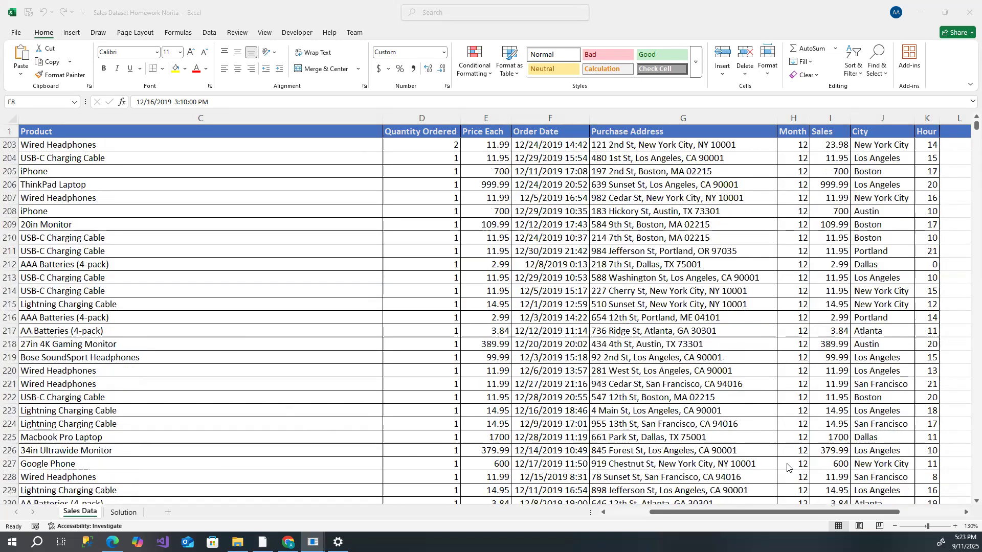
{"action": "left_click", "coordinate": [966, 128]}
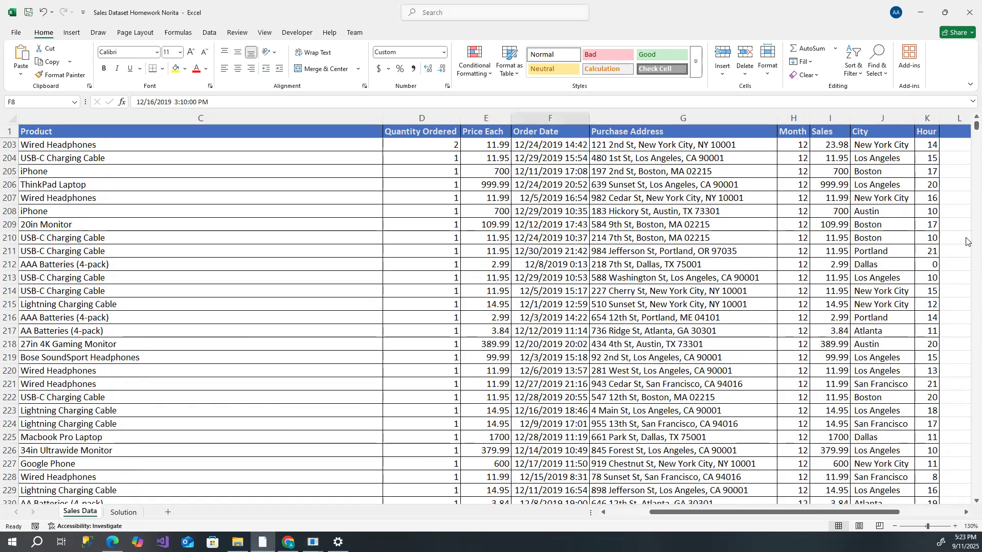
{"action": "left_click_drag", "start_coordinate": [966, 127], "coordinate": [966, 346]}
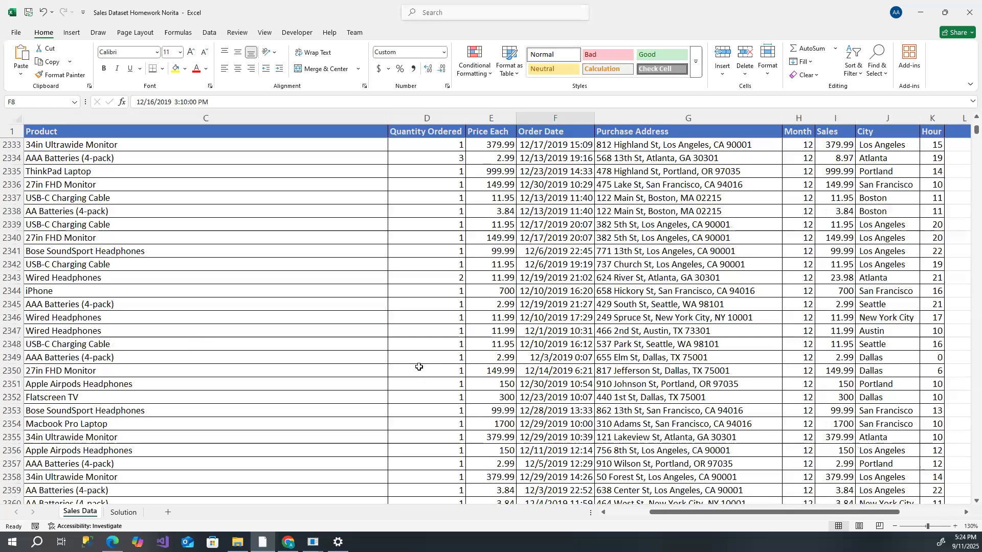
{"action": "scroll", "coordinate": [364, 359], "scroll_direction": "down", "scroll_amount": 6}
{"action": "scroll", "coordinate": [366, 348], "scroll_direction": "down", "scroll_amount": 20}
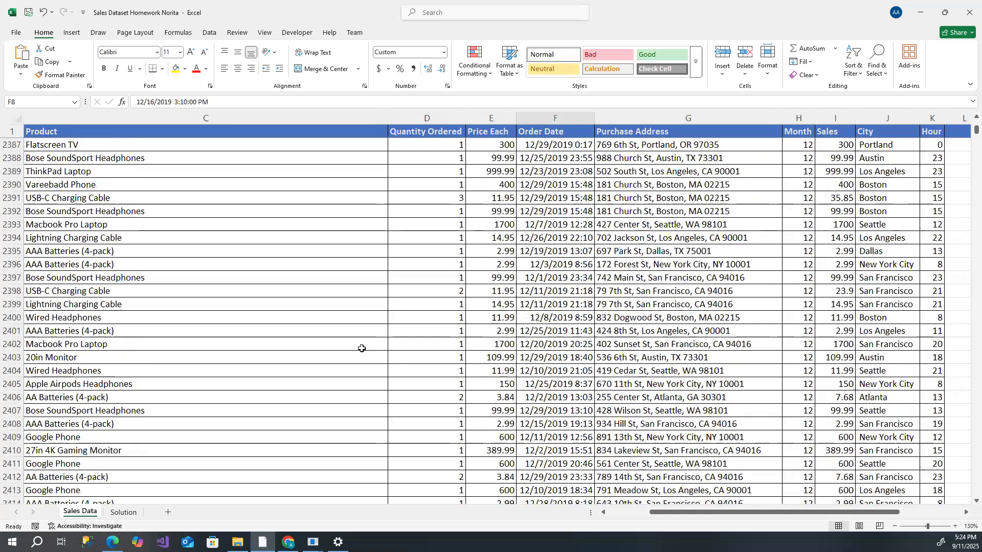
{"action": "scroll", "coordinate": [323, 349], "scroll_direction": "down", "scroll_amount": 17}
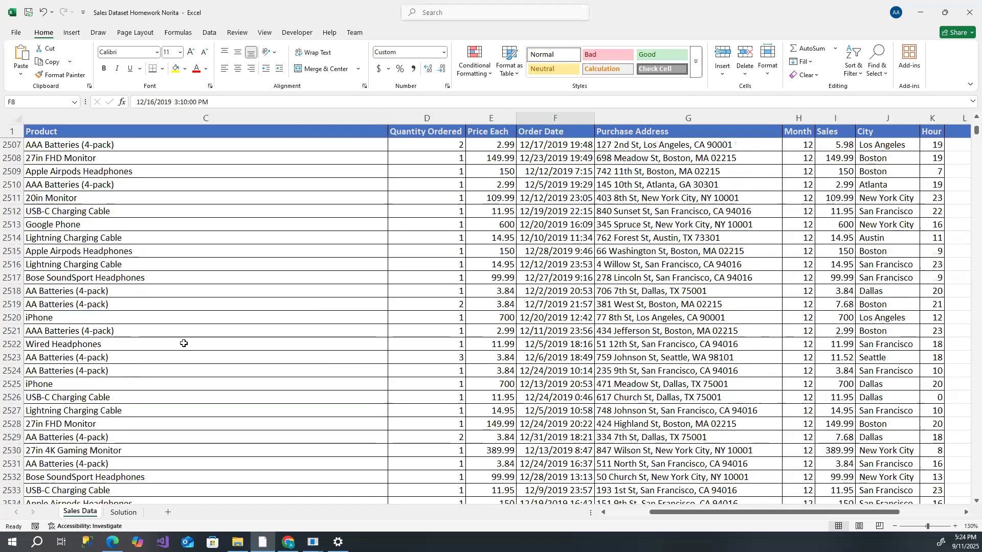
{"action": "scroll", "coordinate": [184, 341], "scroll_direction": "down", "scroll_amount": 11}
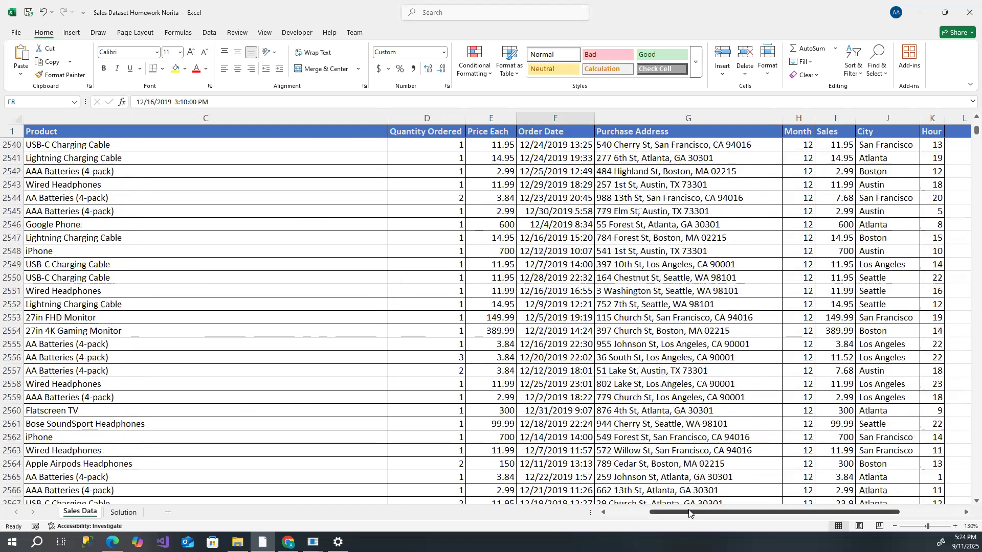
{"action": "left_click_drag", "start_coordinate": [689, 513], "coordinate": [752, 513]}
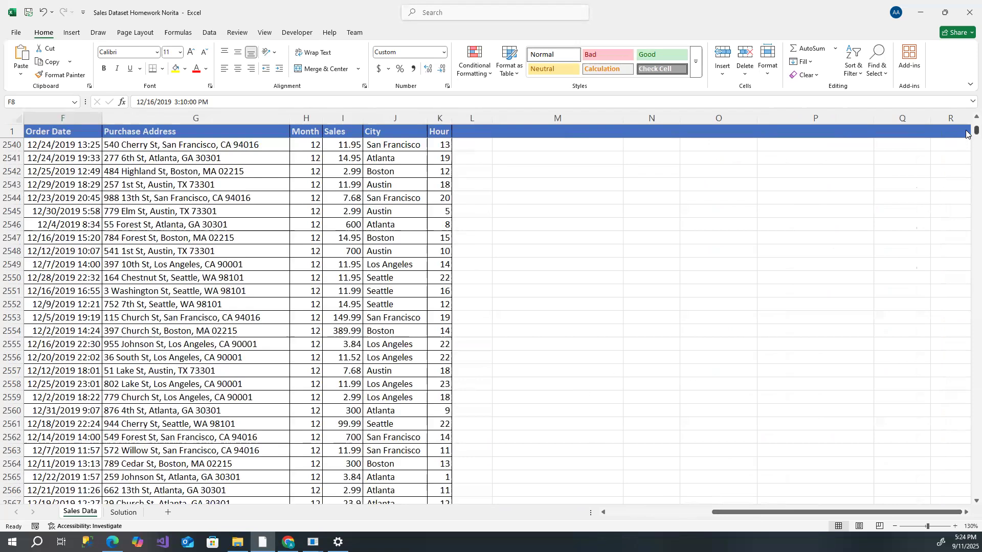
- Select all Product entries on the Sales Data sheet from C2 down to the last record
{"action": "left_click_drag", "start_coordinate": [976, 130], "coordinate": [966, 117]}
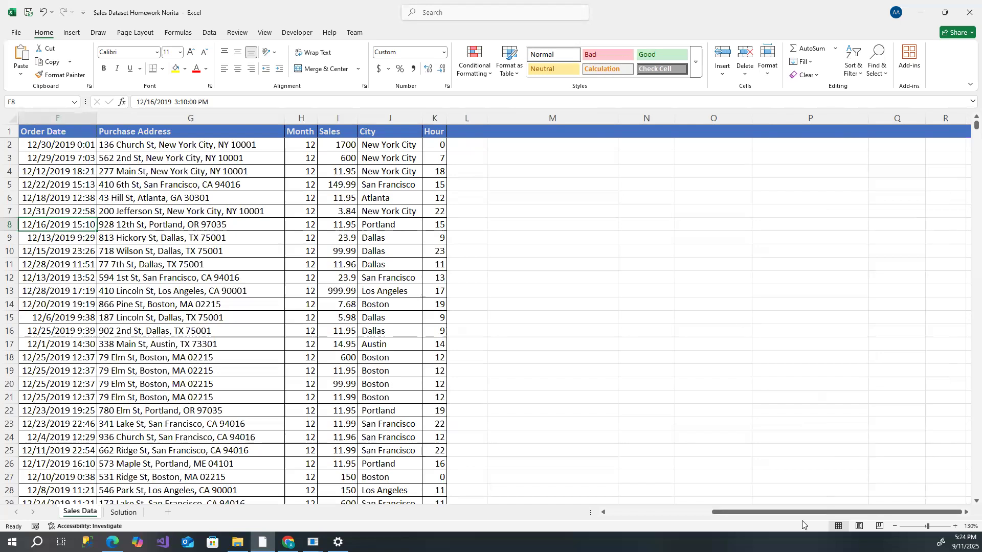
{"action": "left_click_drag", "start_coordinate": [809, 512], "coordinate": [695, 511]}
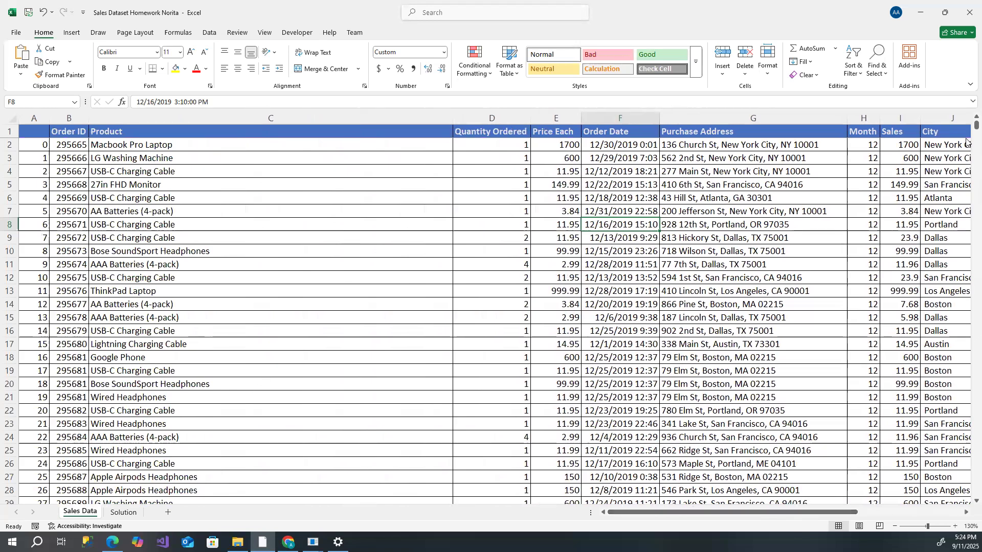
{"action": "left_click", "coordinate": [154, 143]}
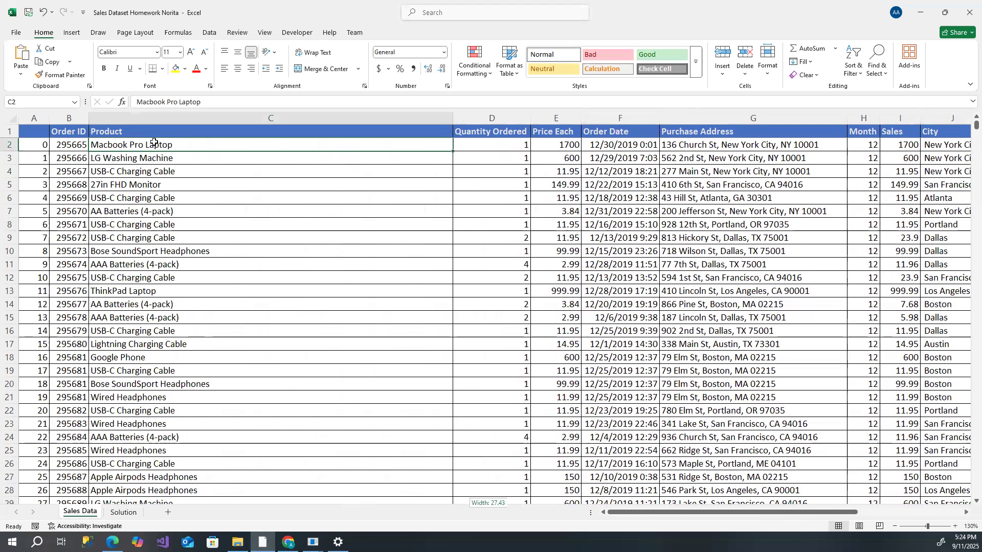
{"action": "key", "text": "ctrl+shift+Down"}
- Examine the last sales records, the totals row, the questions, the product summary table and the Sales Frequency chart beneath the data
{"action": "scroll", "coordinate": [373, 405], "scroll_direction": "down", "scroll_amount": 9}
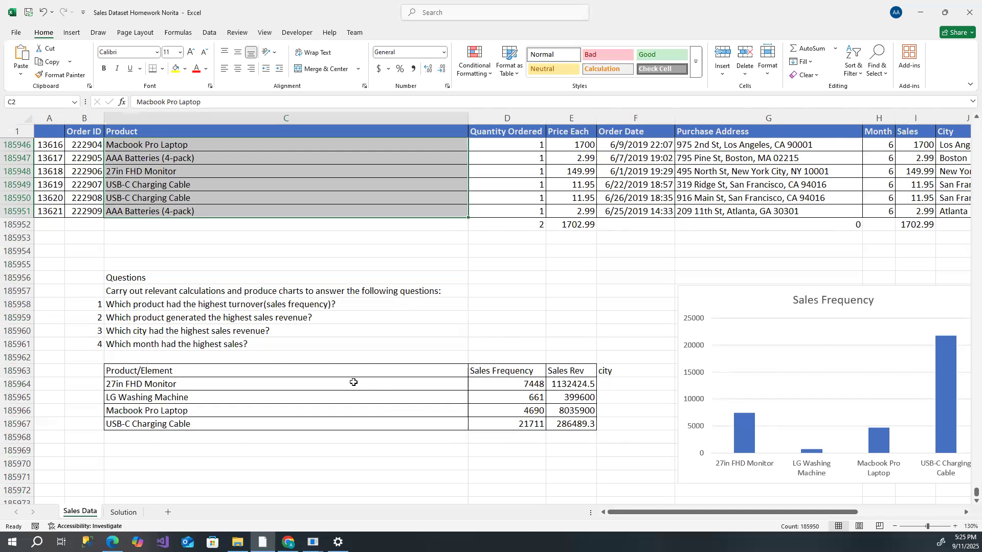
{"action": "mouse_move", "coordinate": [769, 513]}
{"action": "left_mouse_down"}
{"action": "mouse_move", "coordinate": [900, 498]}
{"action": "mouse_move", "coordinate": [758, 508]}
{"action": "left_mouse_up"}
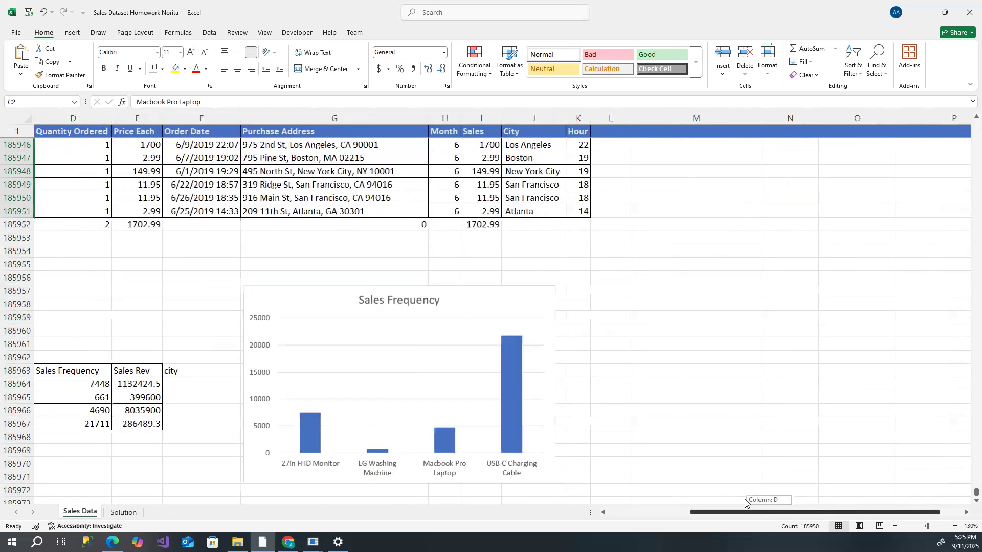
{"action": "scroll", "coordinate": [330, 255], "scroll_direction": "up", "scroll_amount": 15}
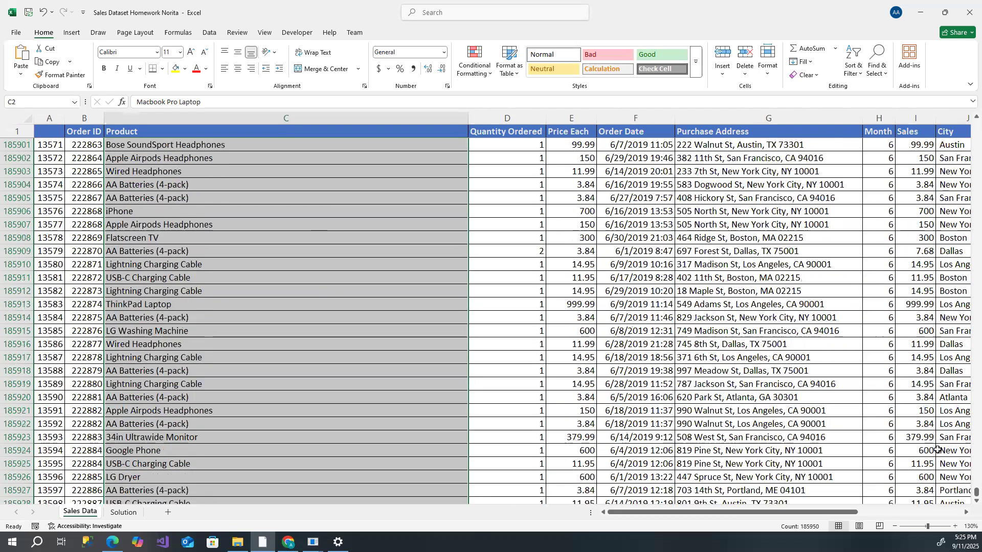
{"action": "scroll", "coordinate": [320, 345], "scroll_direction": "down", "scroll_amount": 13}
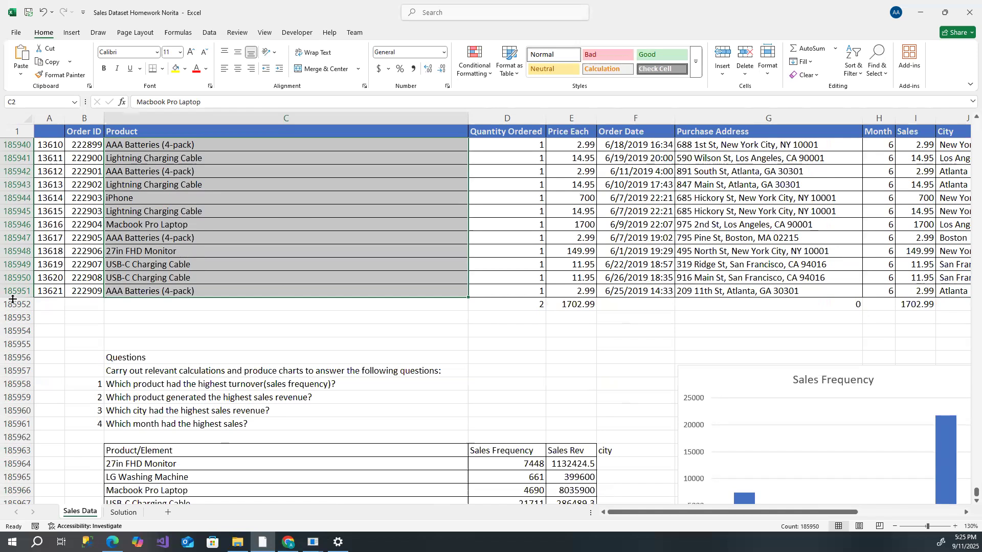
{"action": "left_click", "coordinate": [45, 305]}
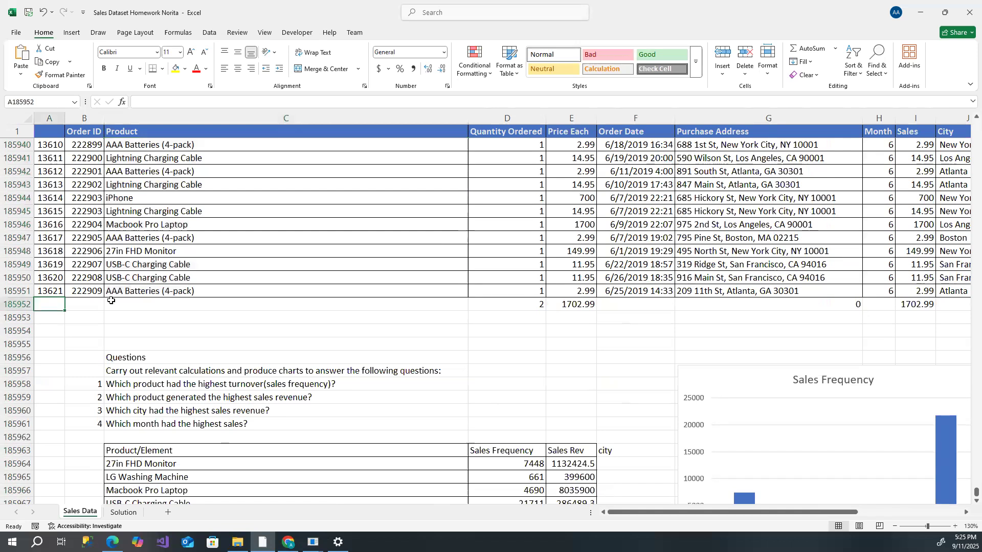
{"action": "scroll", "coordinate": [219, 298], "scroll_direction": "down", "scroll_amount": 2}
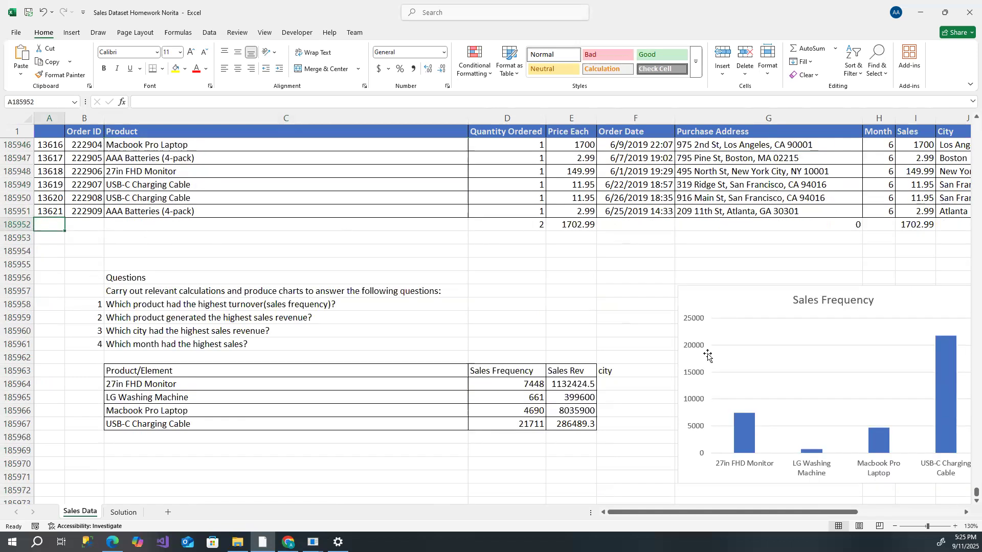
- Zoom the Sales Data sheet to 115% and select the whole first record from A2 across to the Hour column
{"action": "left_click_drag", "start_coordinate": [966, 493], "coordinate": [966, 110]}
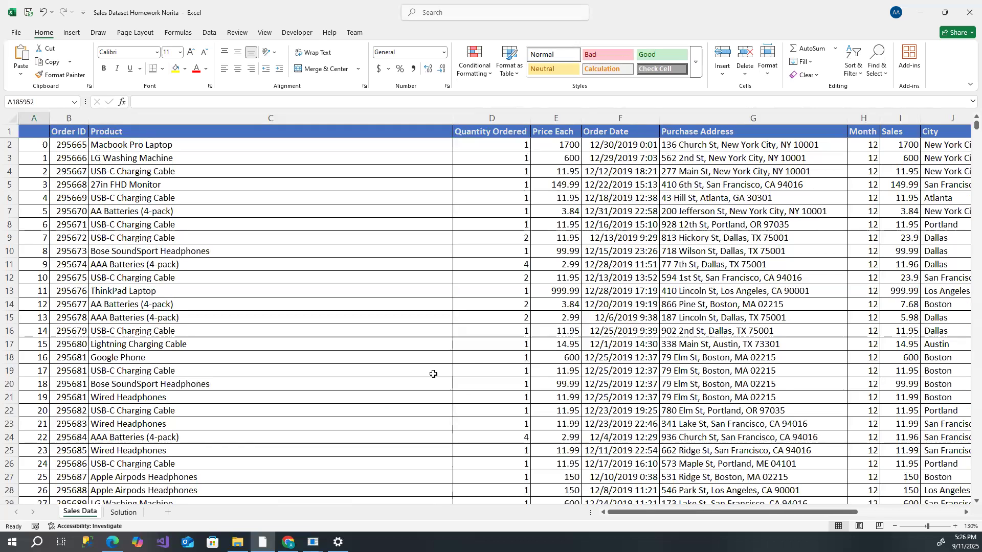
{"action": "scroll", "coordinate": [428, 350], "scroll_direction": "down", "scroll_amount": 2}
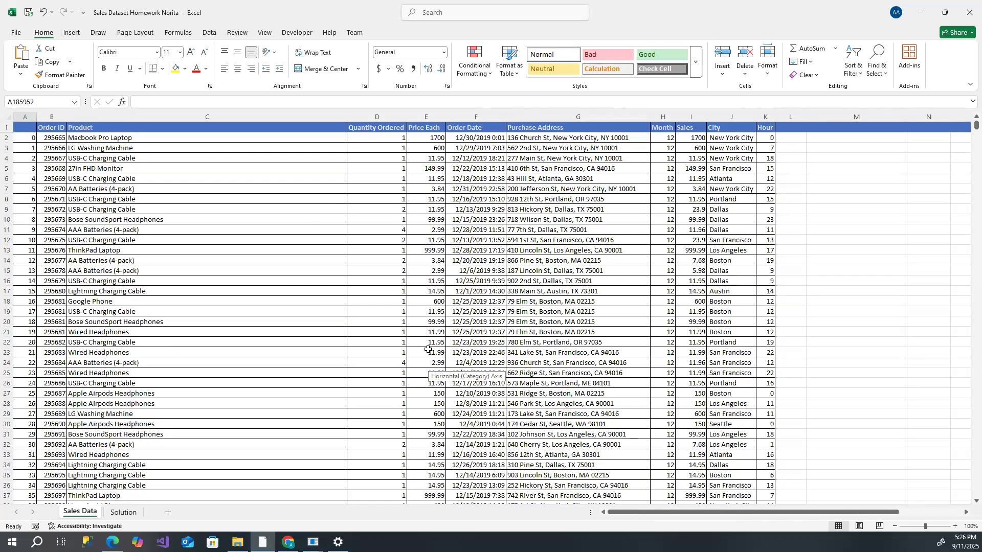
{"action": "scroll", "coordinate": [428, 350], "scroll_direction": "up", "scroll_amount": 1}
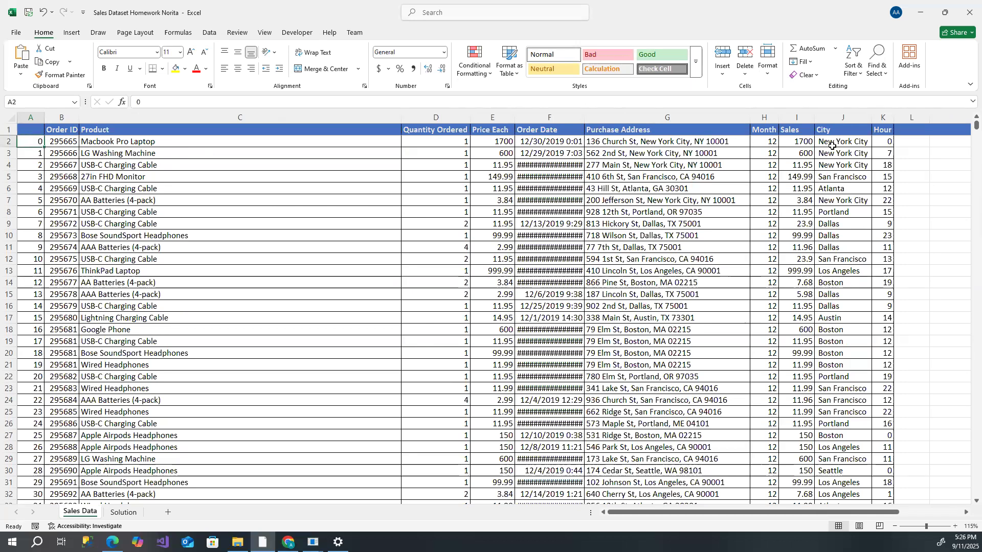
{"action": "left_click", "coordinate": [880, 139]}
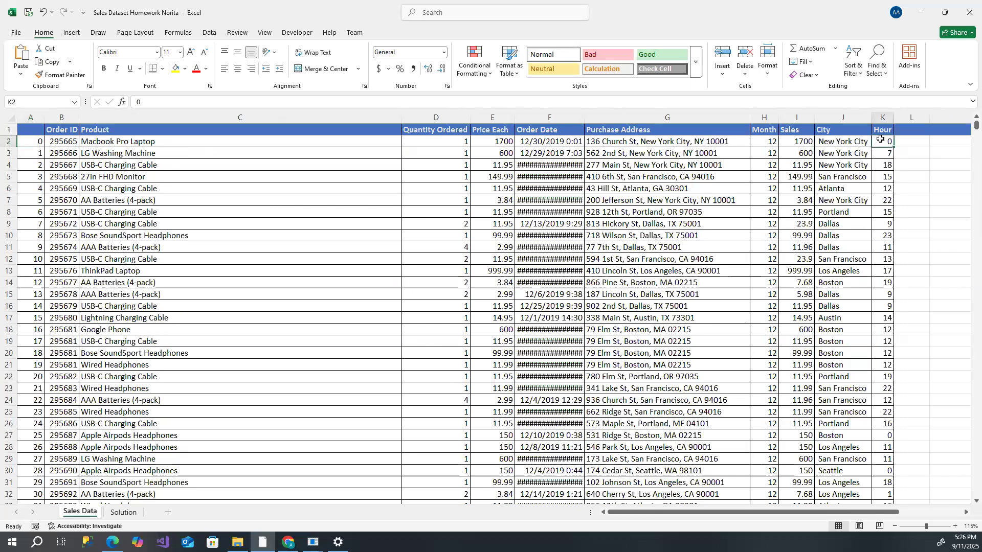
{"action": "left_click", "coordinate": [29, 139]}
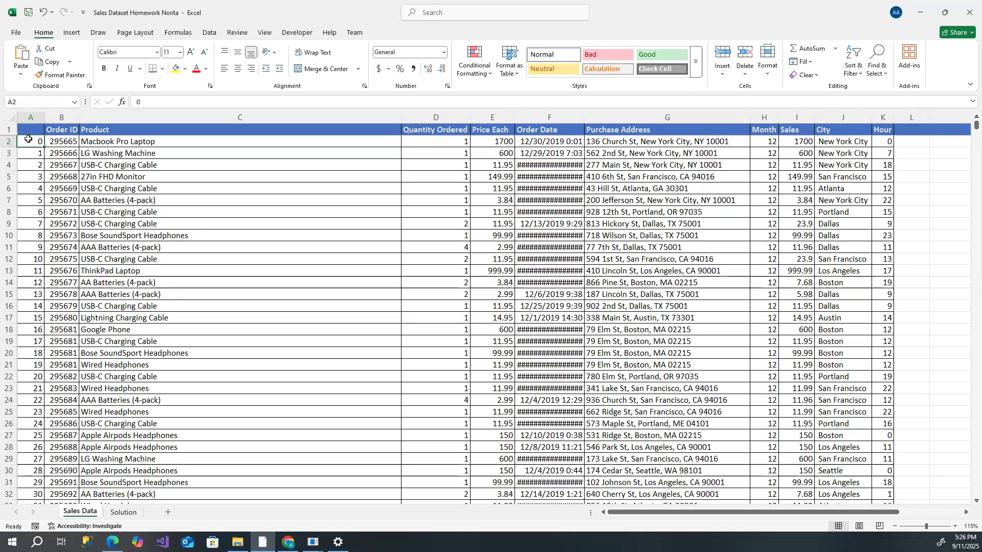
{"action": "key", "text": "ctrl+shift+Right"}
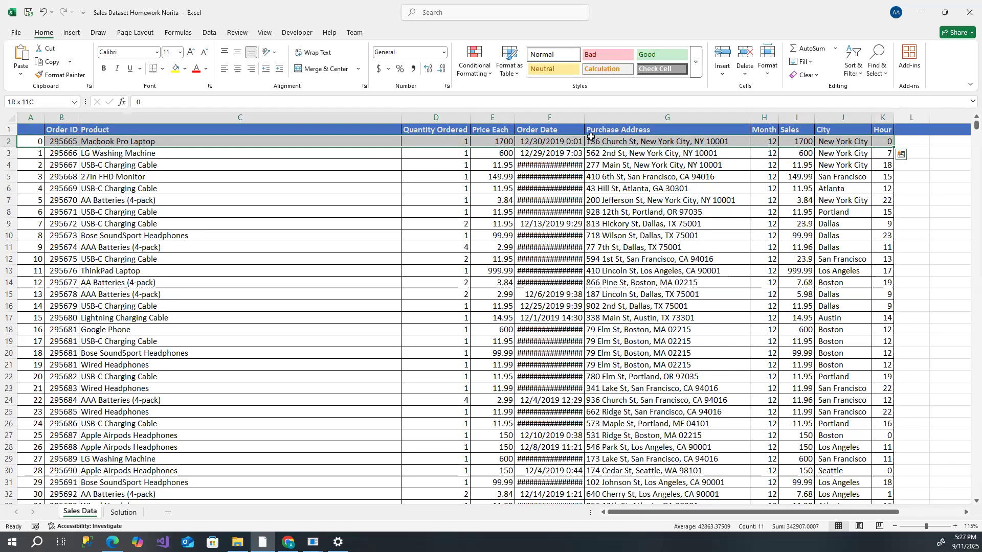
- Starting from A2, extend the selection one cell at a time across the first record to the City column
{"action": "left_click", "coordinate": [25, 142]}
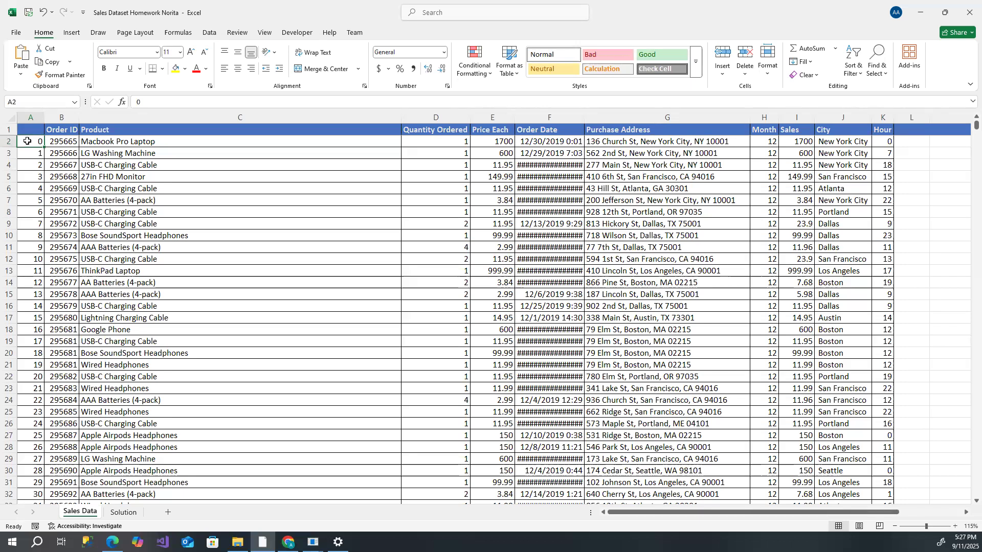
{"action": "key", "text": "shift+Right"}
{"action": "key", "text": "shift+Right"}
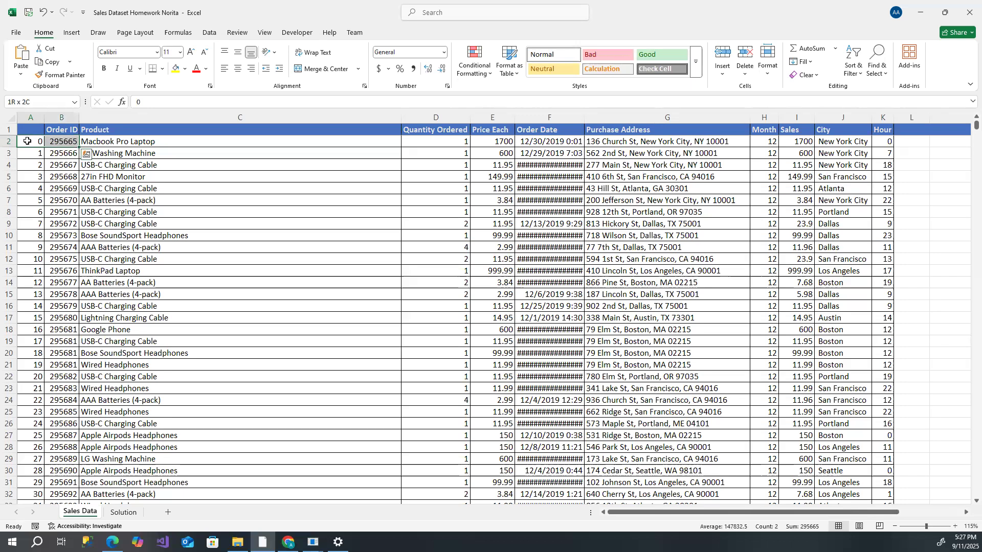
{"action": "key", "text": "shift+Right"}
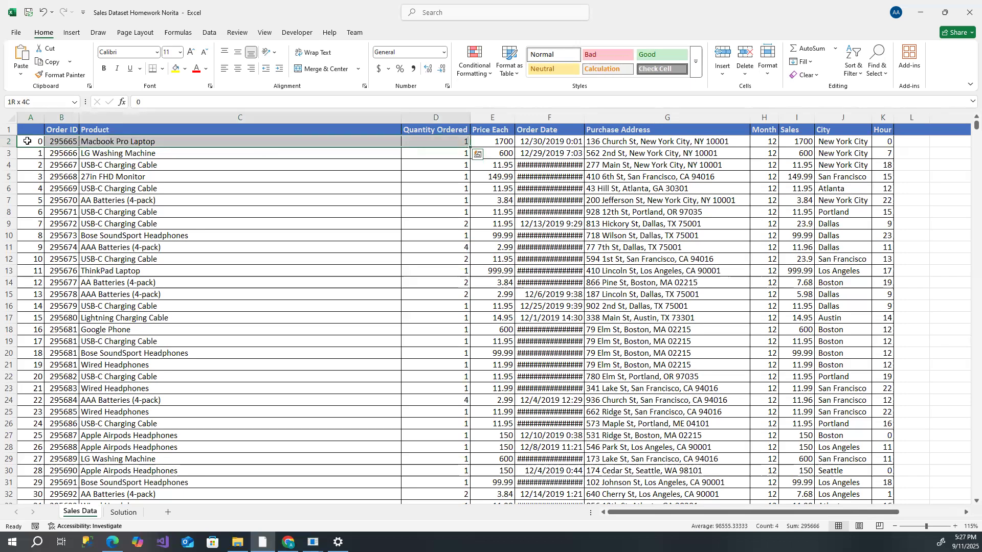
{"action": "key", "text": "shift+Right"}
{"action": "key", "text": "shift+Right"}
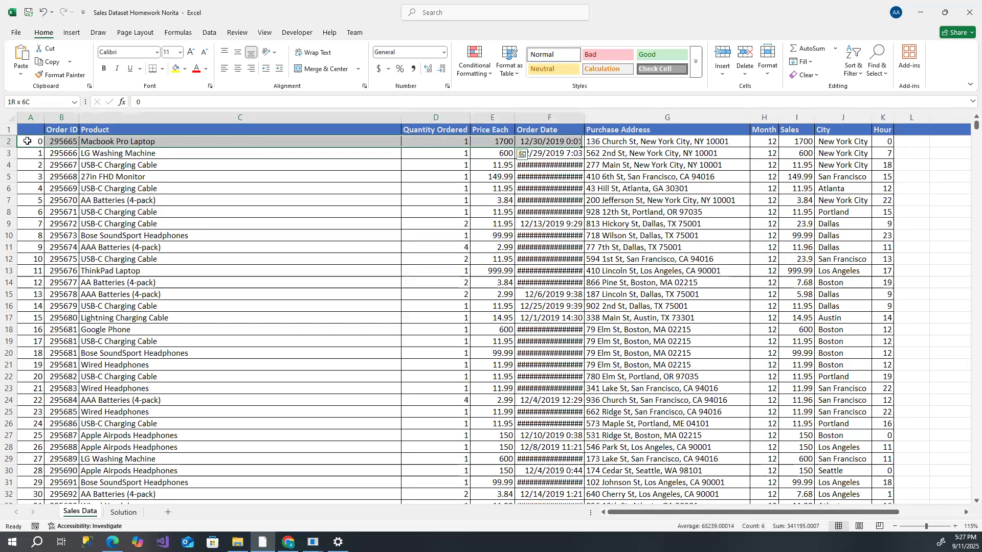
{"action": "key", "text": "shift+Right"}
{"action": "key", "text": "shift+Right"}
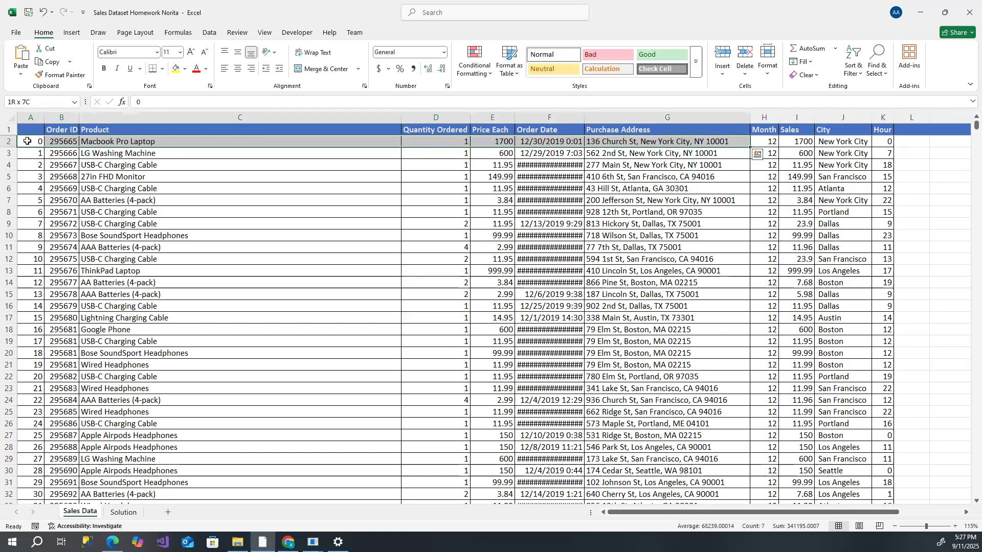
{"action": "key", "text": "shift+Right"}
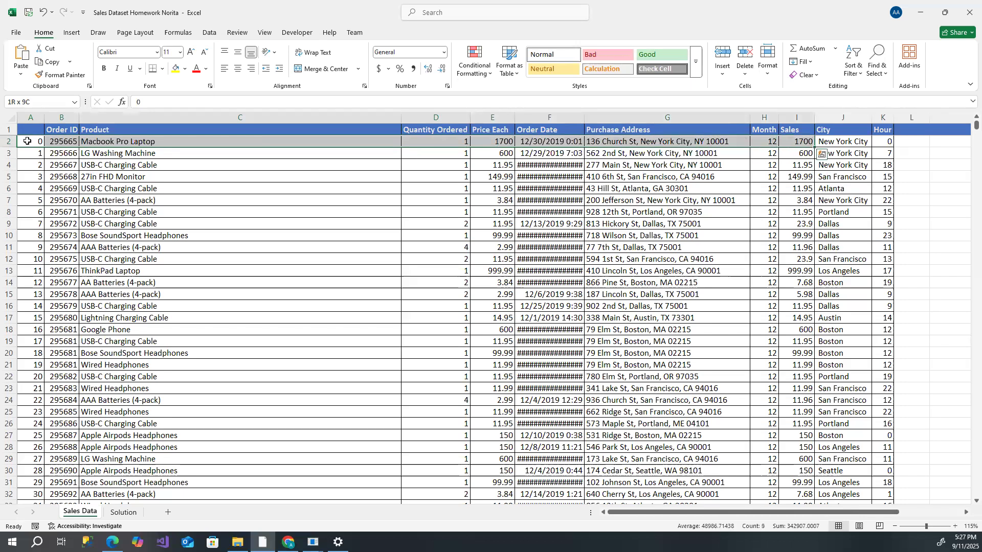
{"action": "key", "text": "shift+Right"}
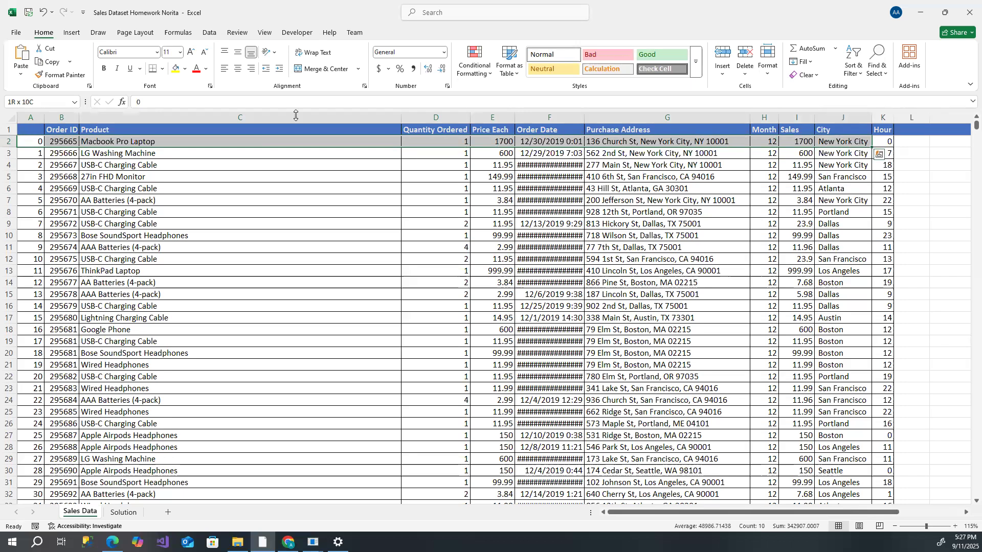
- Starting from K2, extend the selection backwards one cell at a time along the first record to the Product column
{"action": "left_click", "coordinate": [880, 142]}
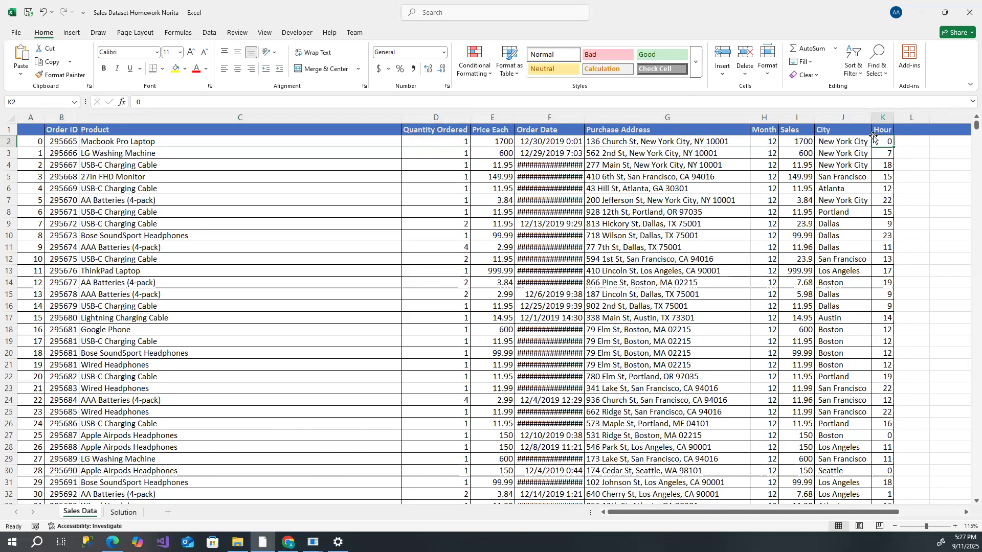
{"action": "key", "text": "shift+Left"}
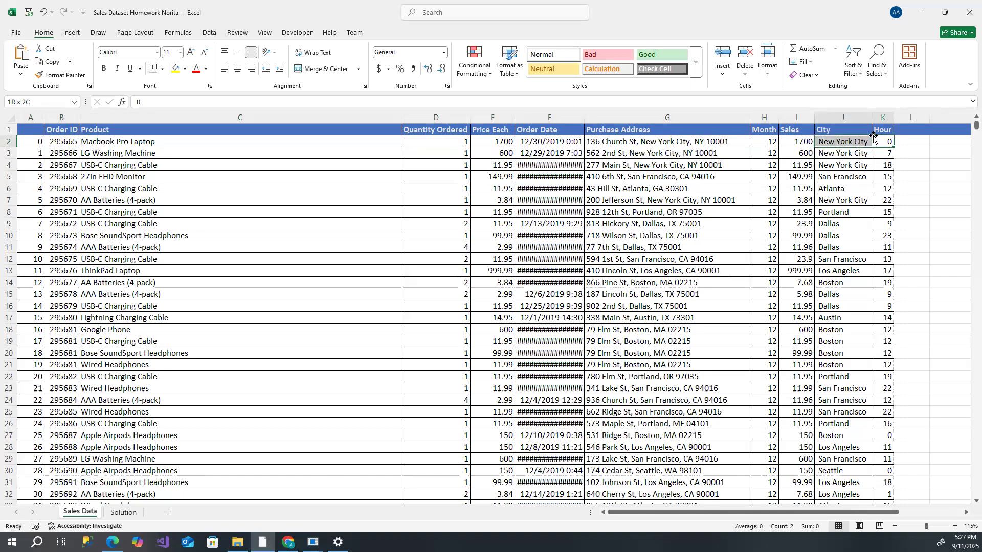
{"action": "key", "text": "shift+Left"}
{"action": "key", "text": "shift+Left"}
{"action": "key", "text": "shift+Left"}
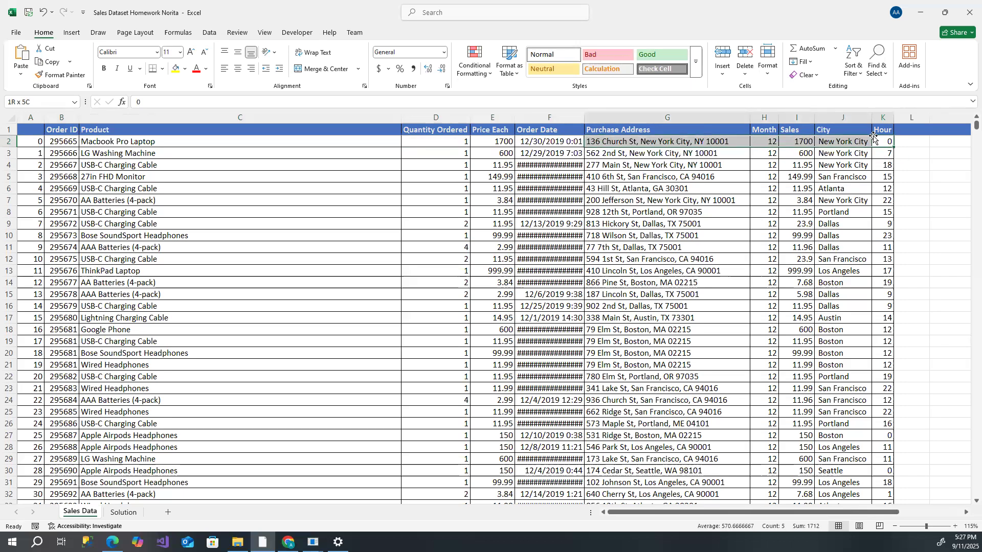
{"action": "key", "text": "shift+Left"}
{"action": "key", "text": "shift+Left"}
{"action": "key", "text": "shift+Left"}
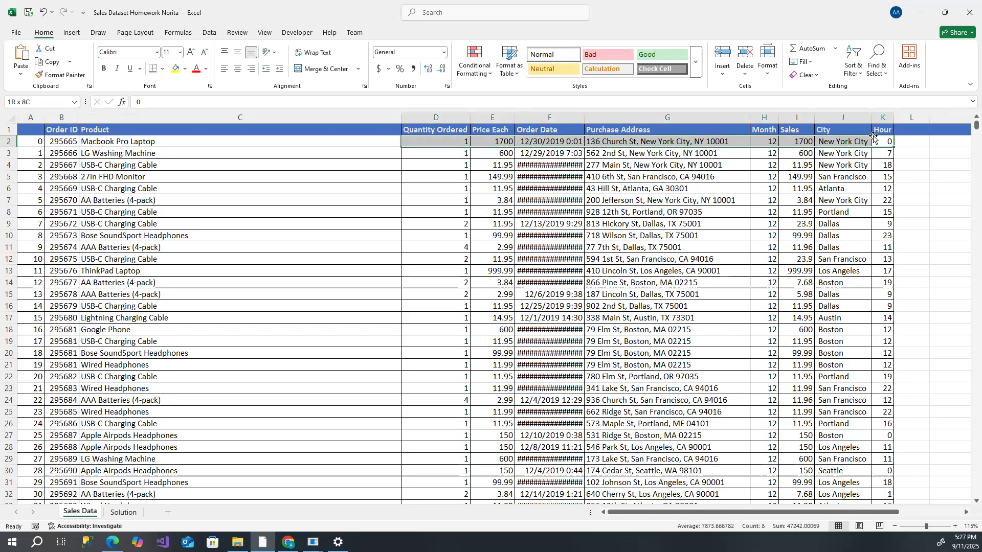
{"action": "key", "text": "shift+Left"}
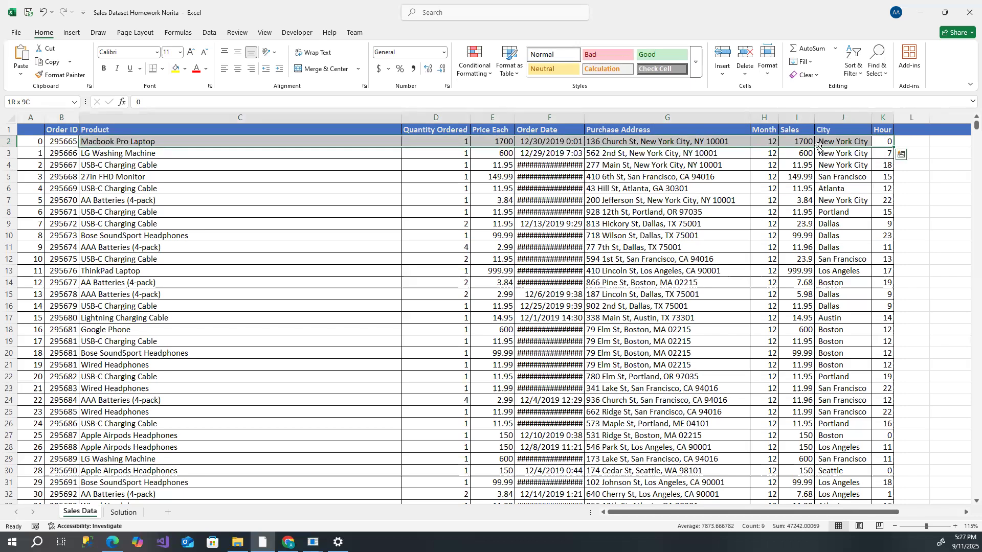
- Select the Order ID column from its header in B1 down to the last record
{"action": "left_click", "coordinate": [67, 128]}
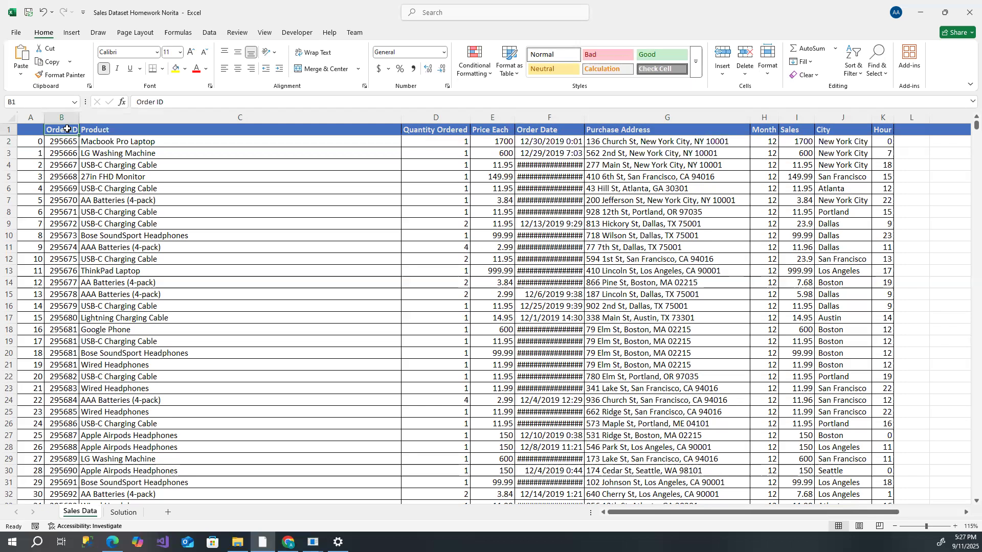
{"action": "key", "text": "ctrl+shift+Down"}
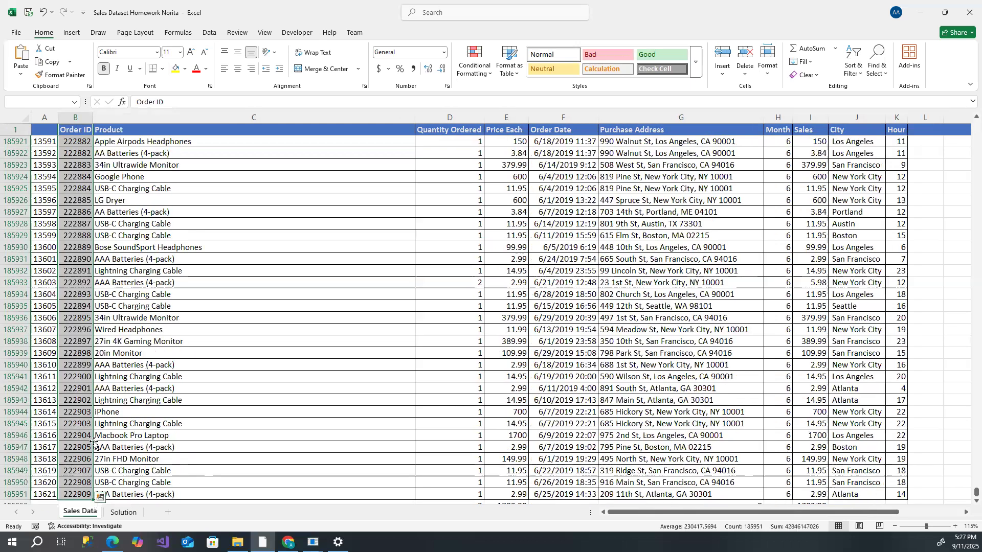
{"action": "scroll", "coordinate": [74, 501], "scroll_direction": "down", "scroll_amount": 4}
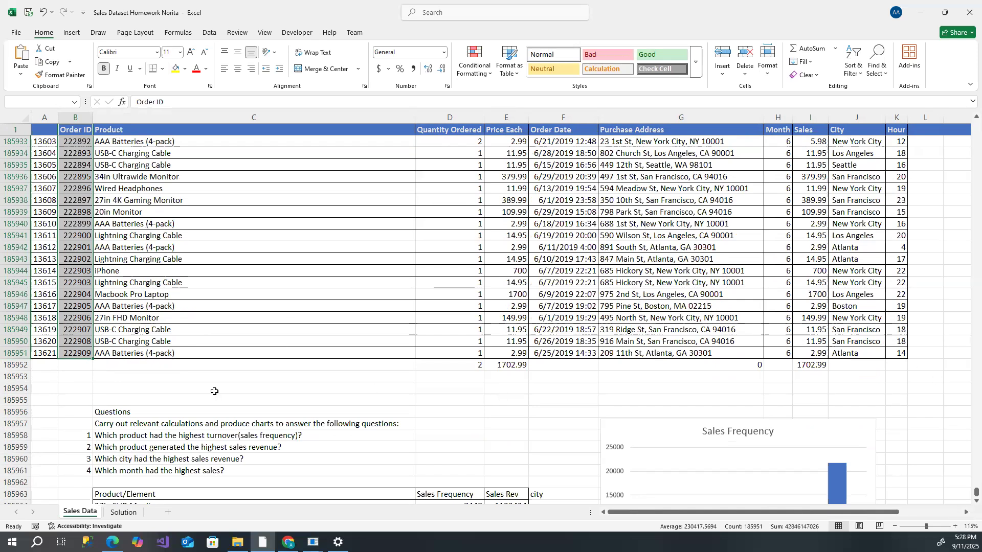
- Select the Product column upward from C185951 to its header, and make the last Order ID cell, B185951, active
{"action": "left_click", "coordinate": [136, 354]}
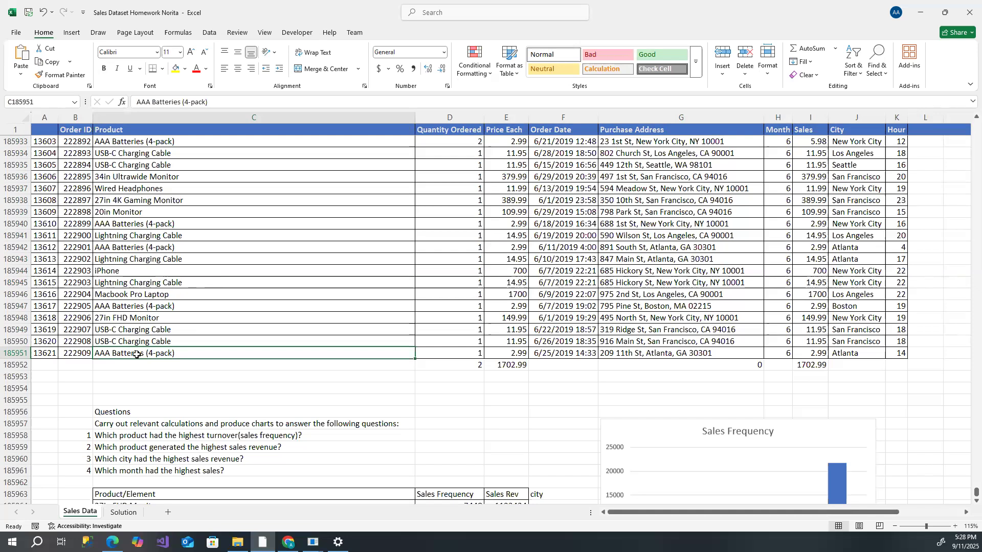
{"action": "key", "text": "ctrl+shift+Up"}
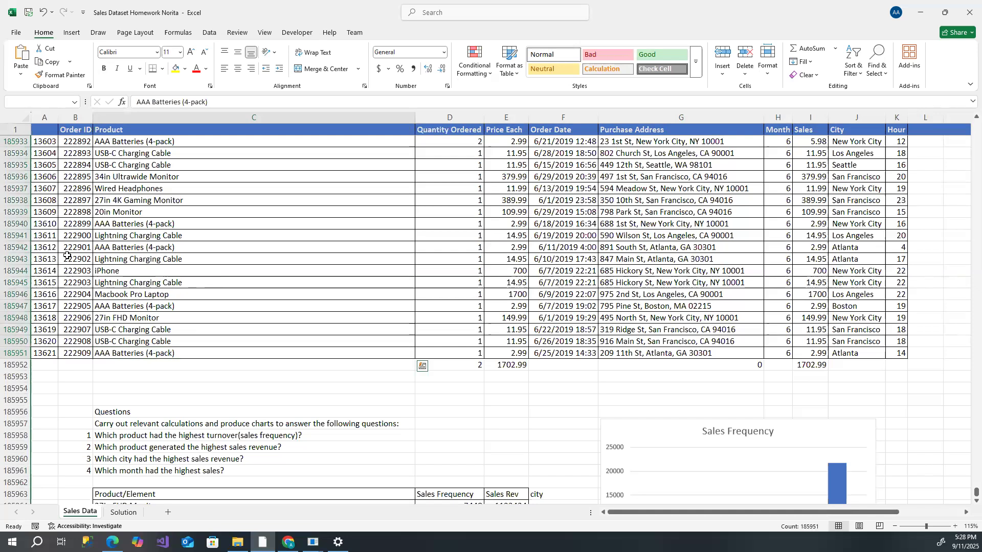
{"action": "scroll", "coordinate": [161, 302], "scroll_direction": "up", "scroll_amount": 1}
{"action": "scroll", "coordinate": [161, 302], "scroll_direction": "up", "scroll_amount": 14}
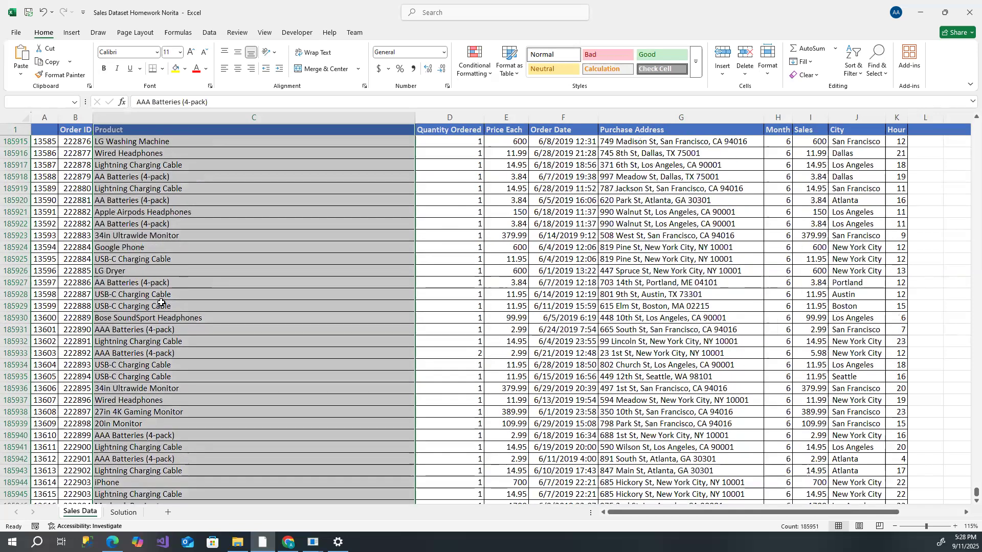
{"action": "scroll", "coordinate": [68, 311], "scroll_direction": "down", "scroll_amount": 17}
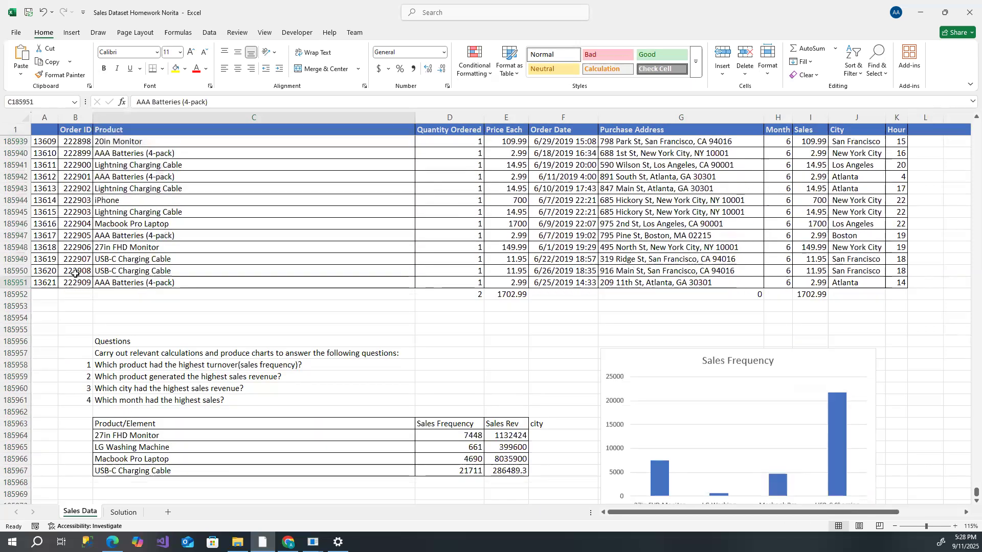
{"action": "left_click", "coordinate": [75, 284]}
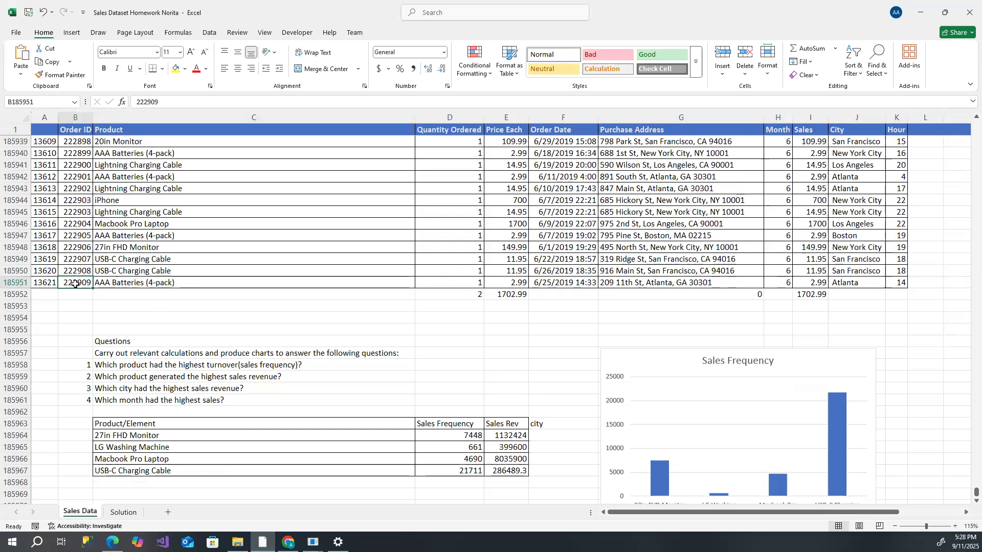
- Select the Order ID column upward from B185951 to its header, and make C9 the active cell
{"action": "key", "text": "ctrl+shift+Up"}
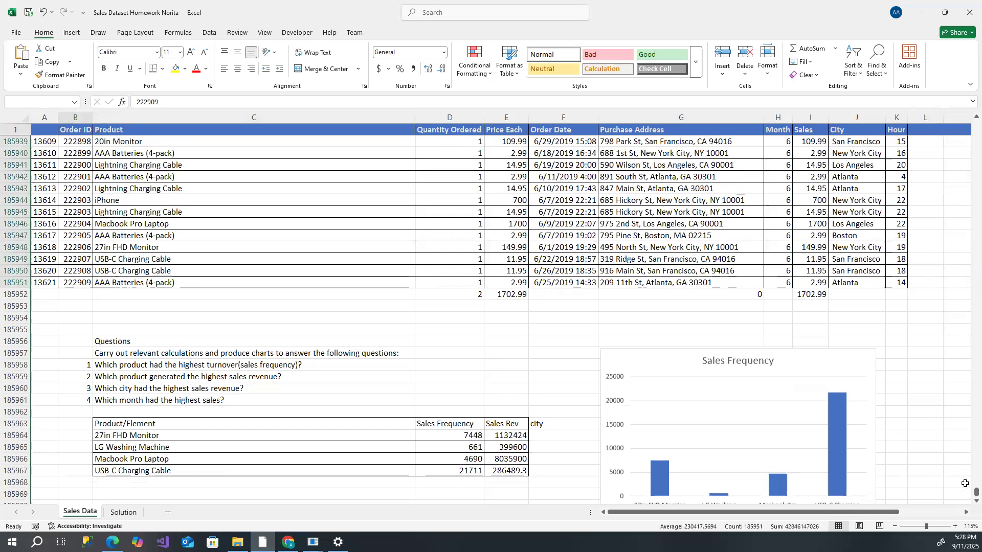
{"action": "left_click_drag", "start_coordinate": [975, 493], "coordinate": [966, 95]}
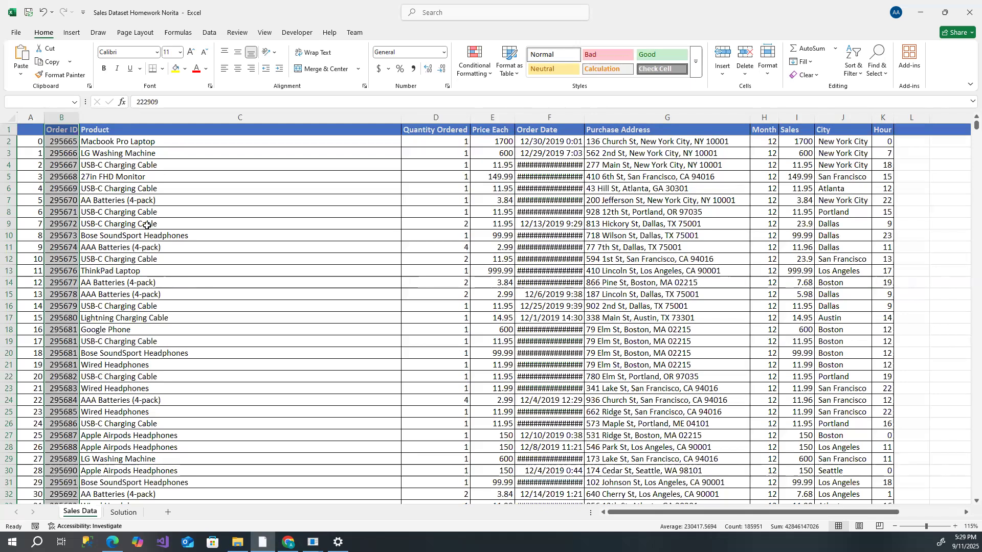
{"action": "left_click", "coordinate": [228, 220]}
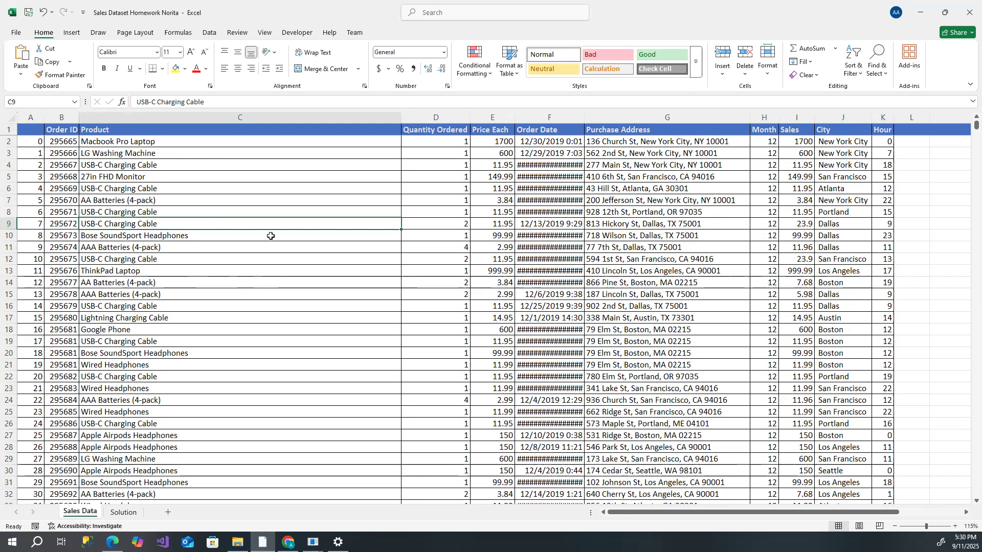
- Widen the Order Date column to fit its full dates and times
{"action": "left_click", "coordinate": [566, 181]}
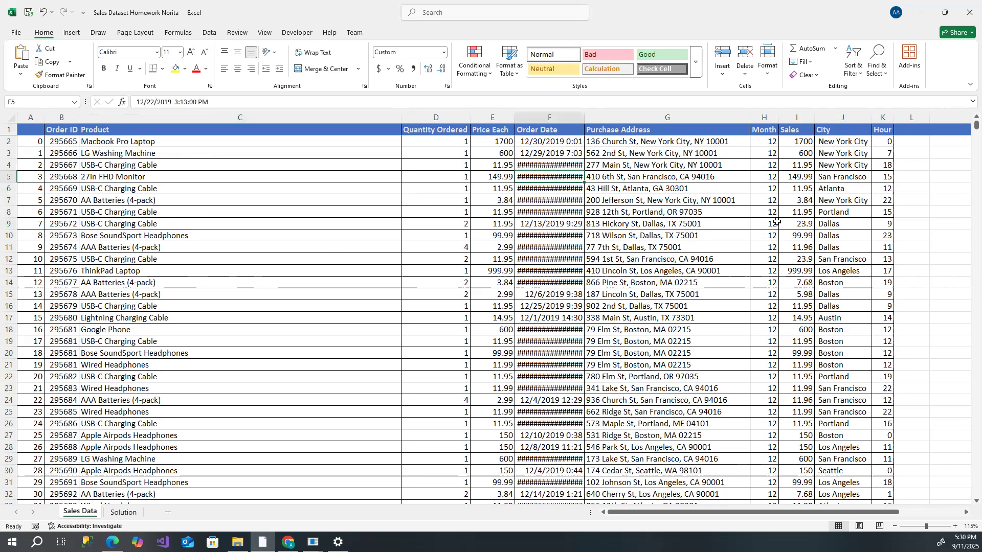
{"action": "double_click", "coordinate": [583, 119]}
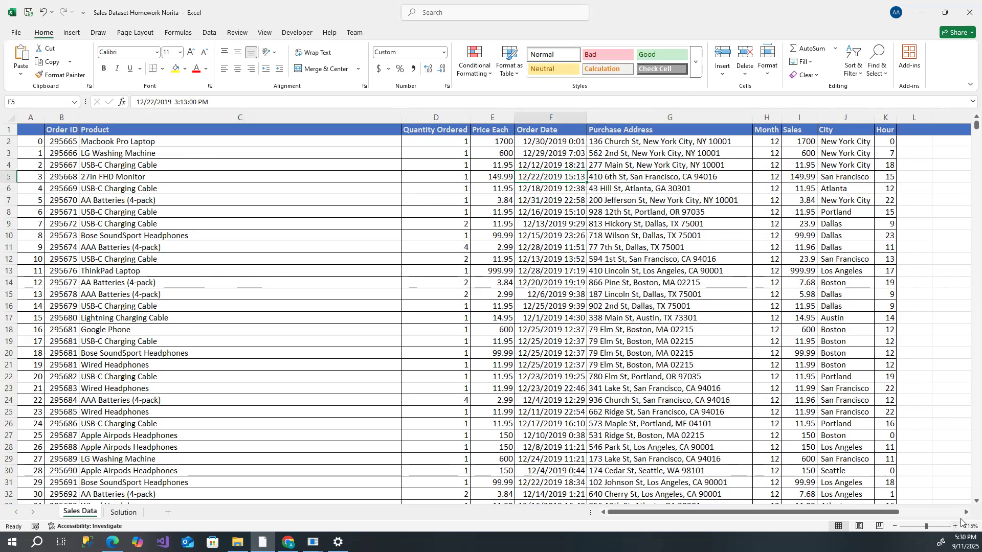
{"action": "left_click", "coordinate": [966, 512]}
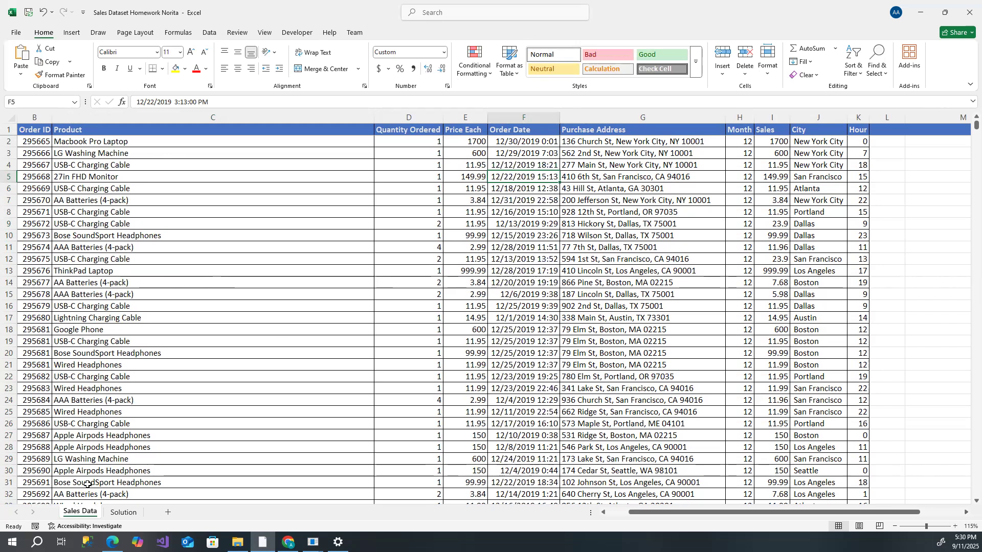
- Select the Product column upward from C40 to its header, reduce the selection to start at C2, and make C7 active
{"action": "scroll", "coordinate": [87, 485], "scroll_direction": "down", "scroll_amount": 3}
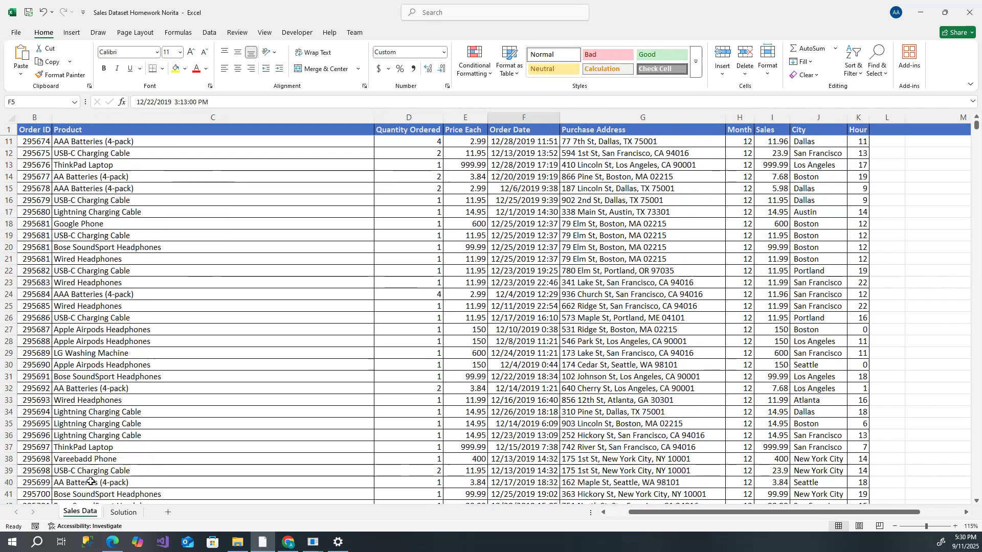
{"action": "left_click", "coordinate": [90, 482]}
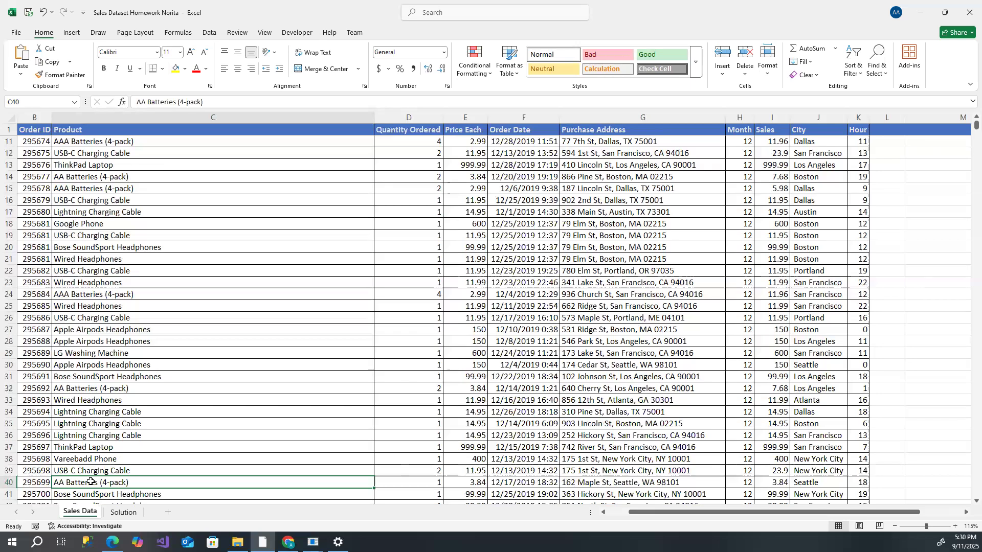
{"action": "key", "text": "ctrl+shift+Up"}
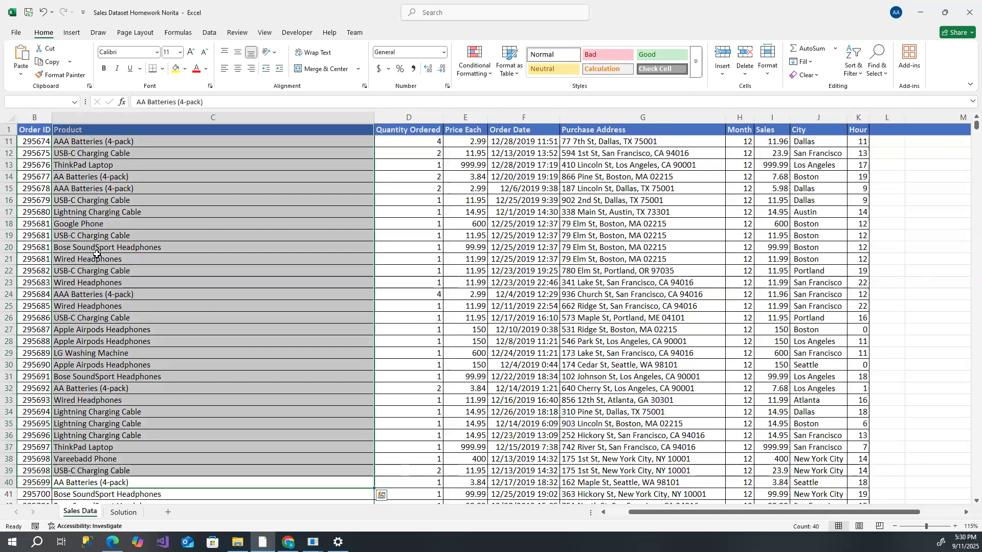
{"action": "key", "text": "shift+Down"}
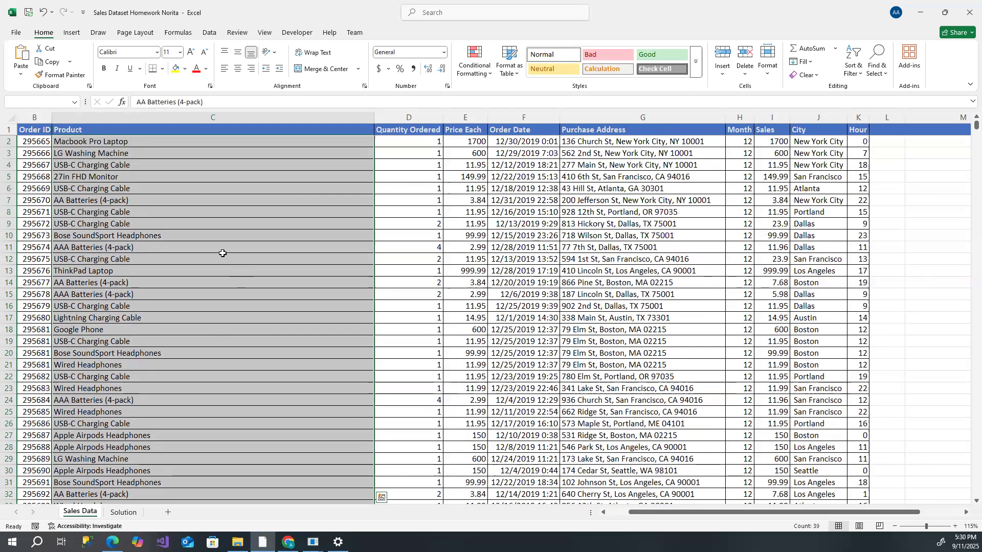
{"action": "left_click", "coordinate": [259, 196]}
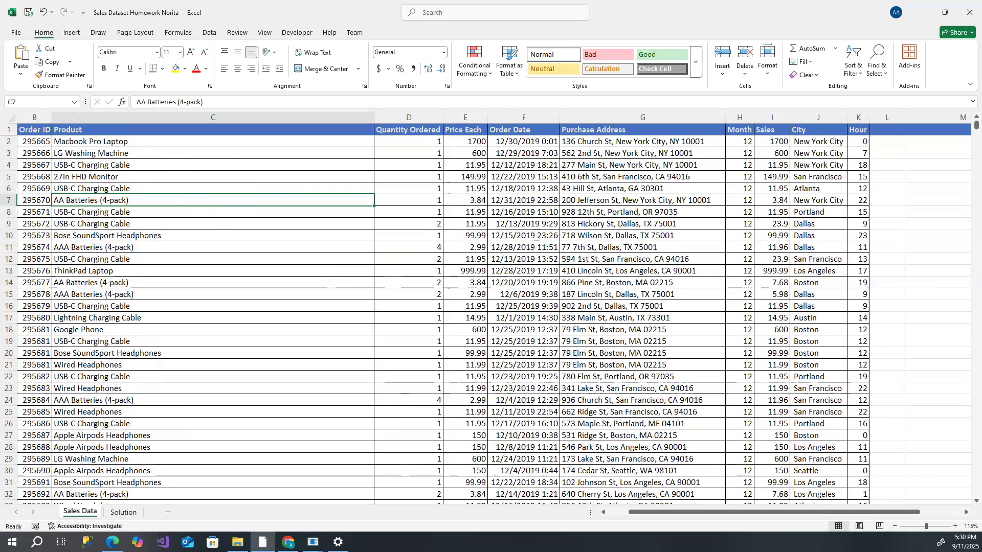
- Select the whole dataset from the Order ID header in B1 across to Hour and down to the last record in row 185951
{"action": "left_click", "coordinate": [34, 129]}
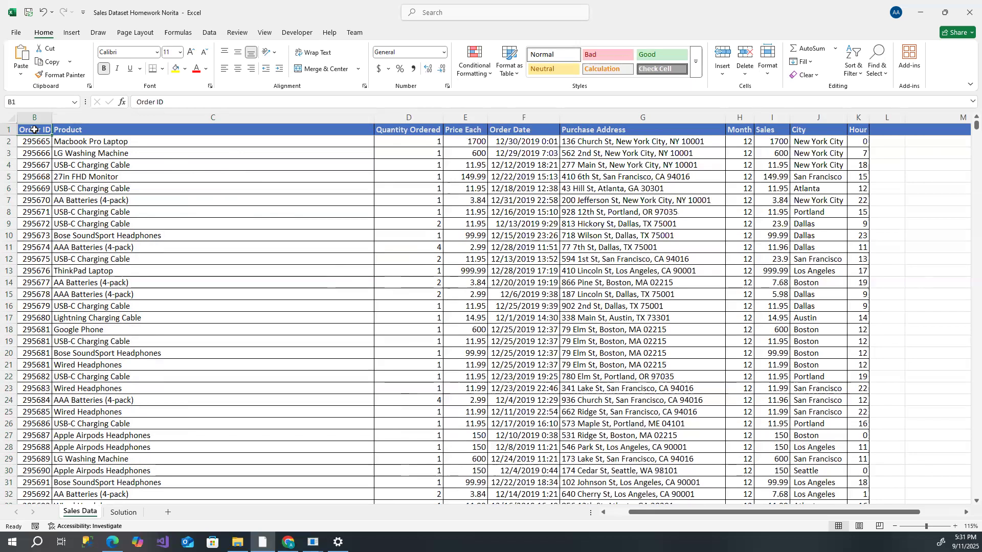
{"action": "key", "text": "ctrl+shift+Right"}
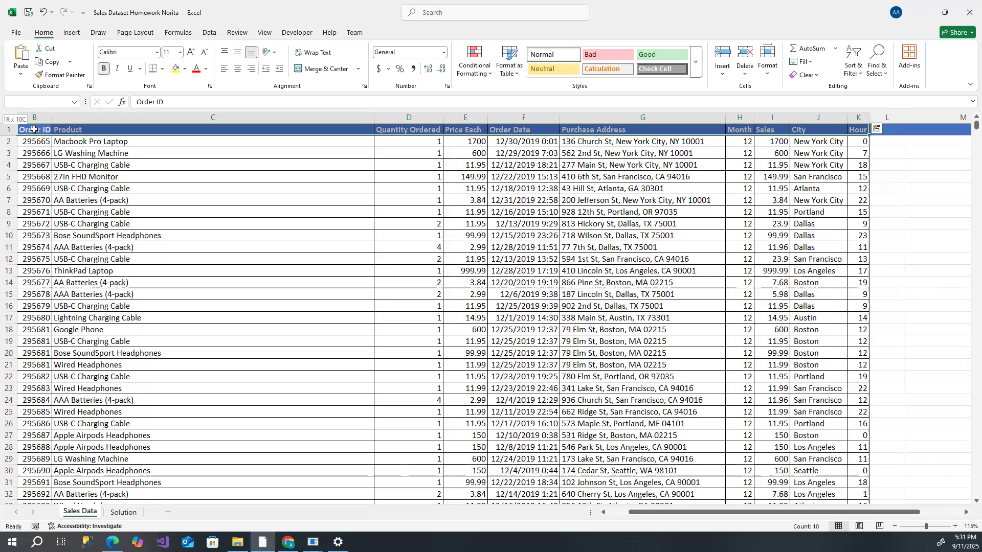
{"action": "key", "text": "ctrl+shift+Down"}
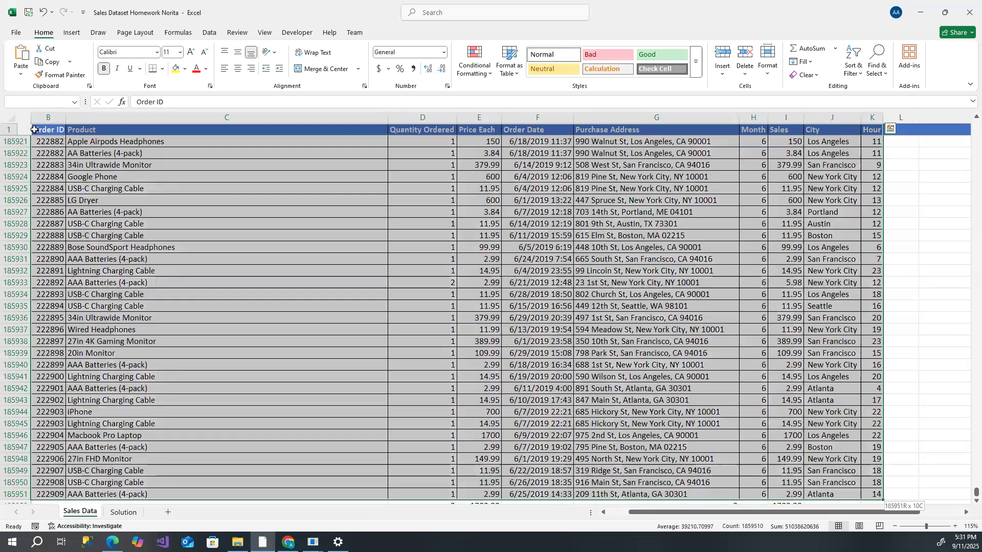
{"action": "scroll", "coordinate": [183, 405], "scroll_direction": "down", "scroll_amount": 3}
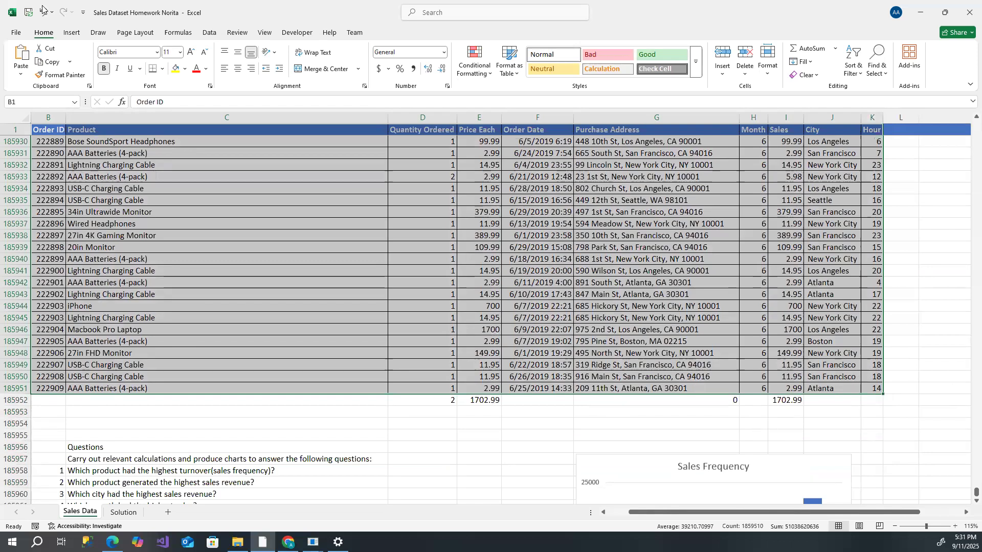
- Insert a pivot table from the selected range 'Sales Data'!$B$1:$K$185951, placed on the existing worksheet at cell M2
{"action": "left_click", "coordinate": [73, 33]}
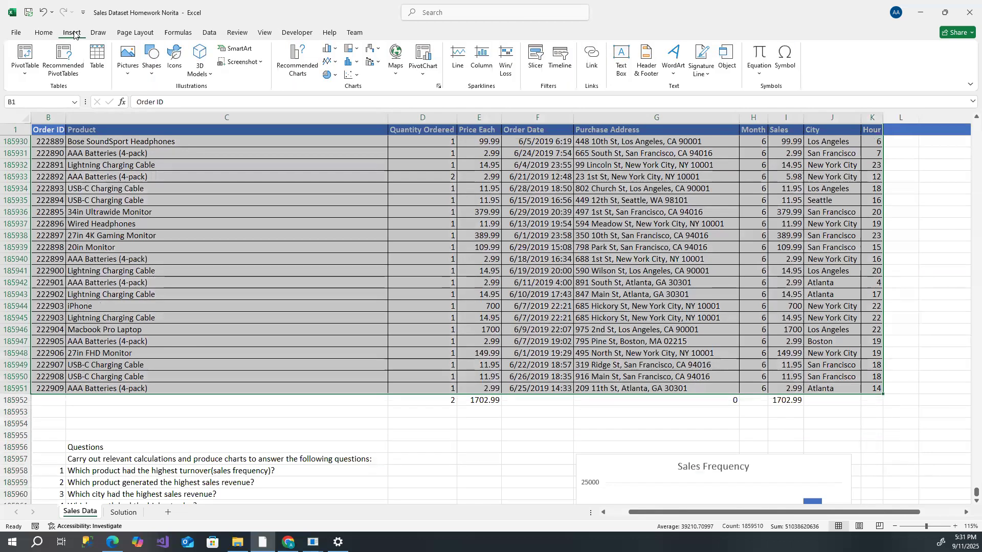
{"action": "left_click", "coordinate": [22, 53]}
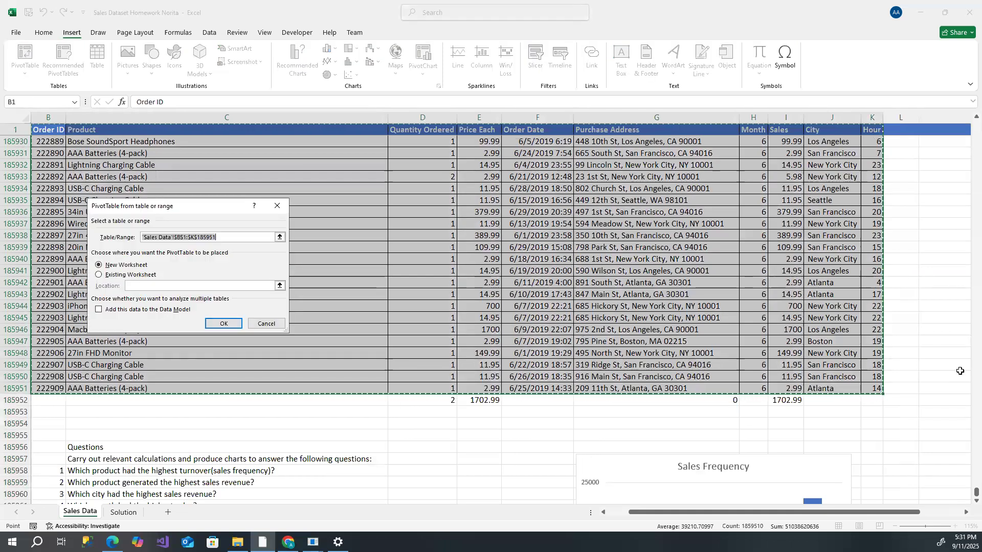
{"action": "left_click", "coordinate": [952, 515]}
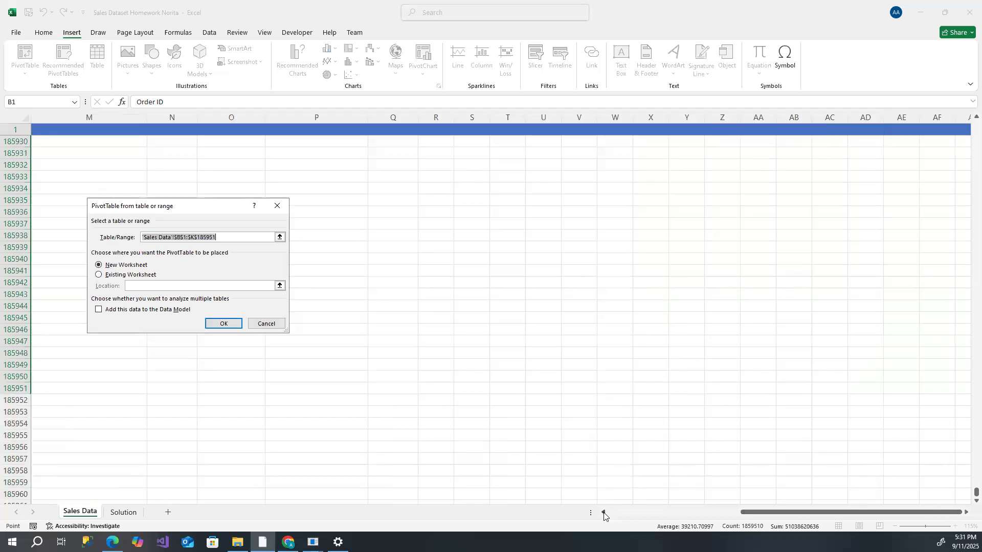
{"action": "left_click", "coordinate": [620, 513]}
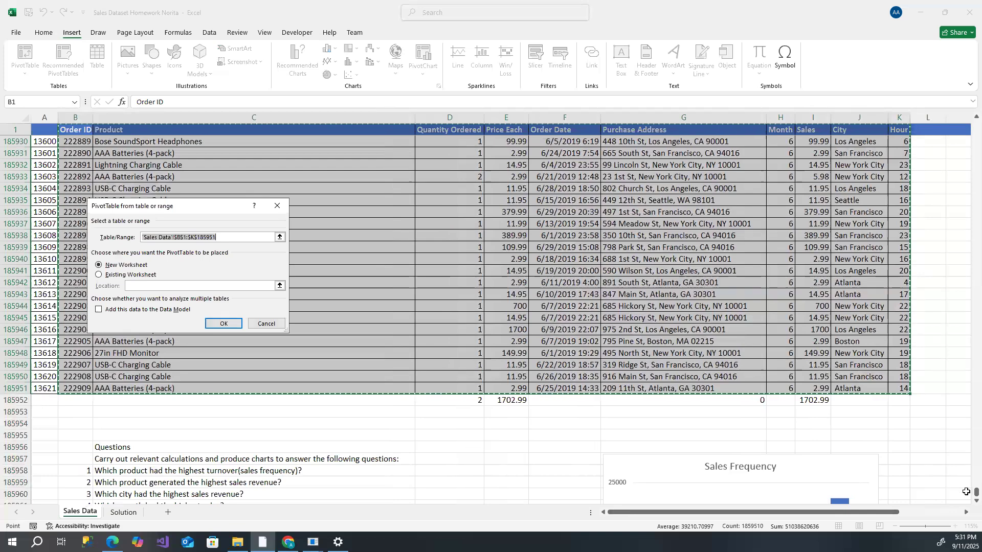
{"action": "left_click_drag", "start_coordinate": [976, 492], "coordinate": [940, 171]}
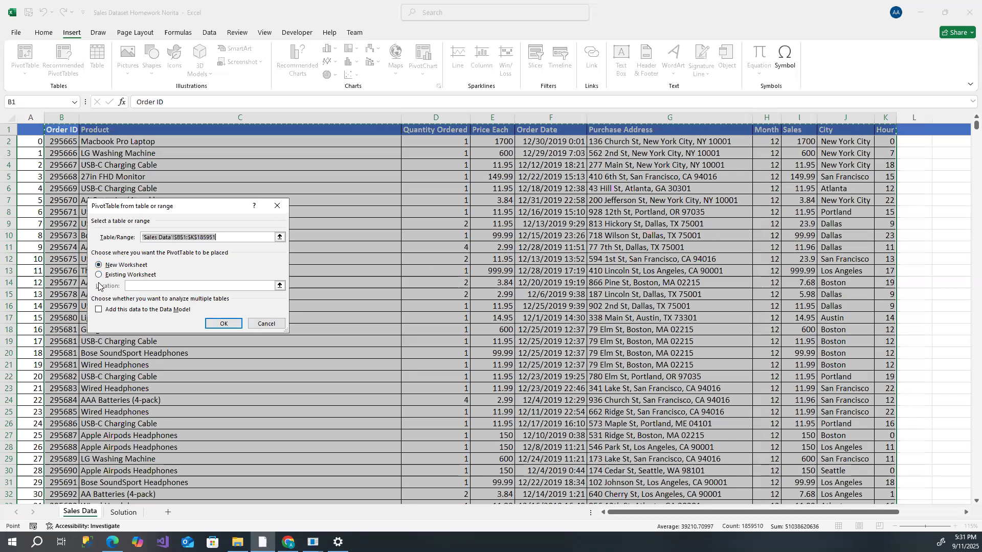
{"action": "left_click", "coordinate": [965, 515]}
{"action": "left_click", "coordinate": [966, 515]}
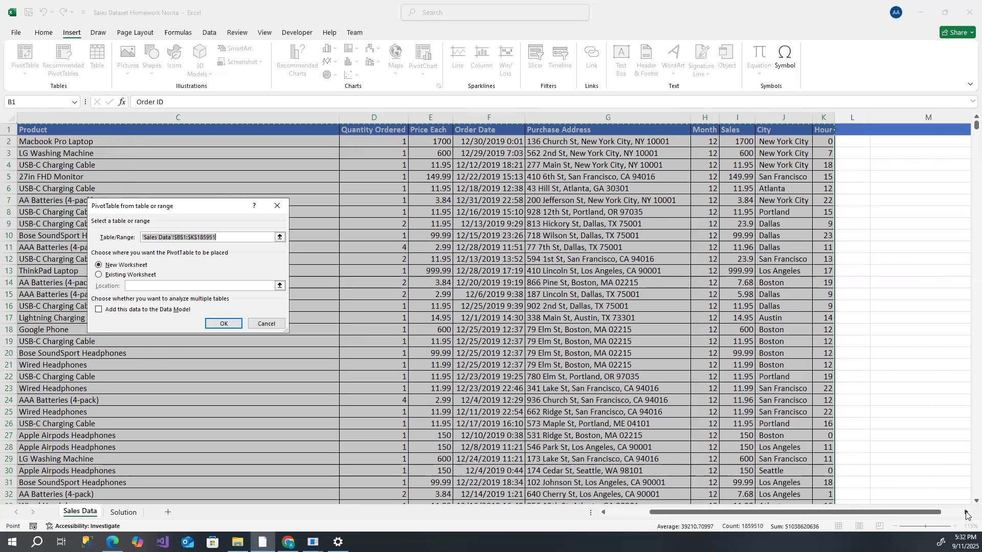
{"action": "left_click", "coordinate": [965, 515]}
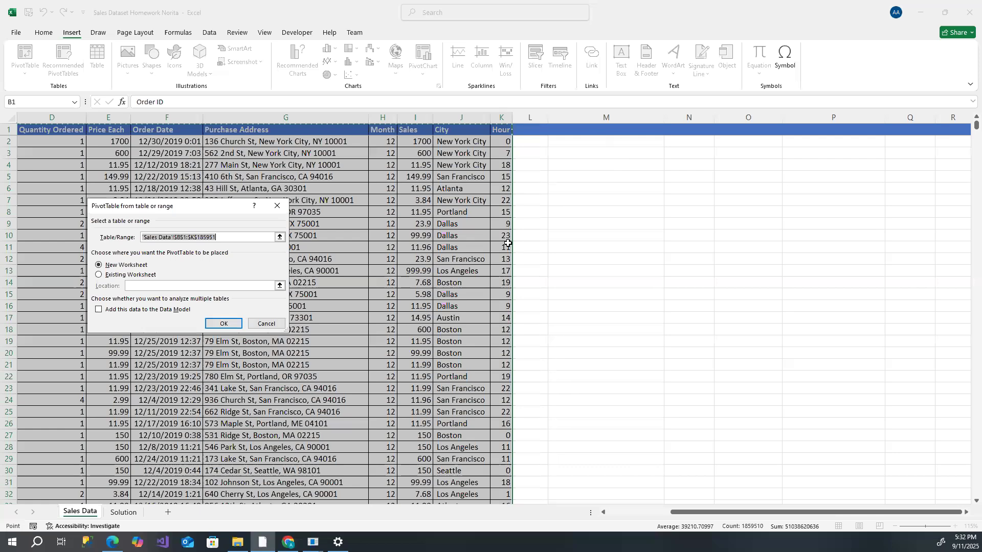
{"action": "left_click", "coordinate": [99, 275]}
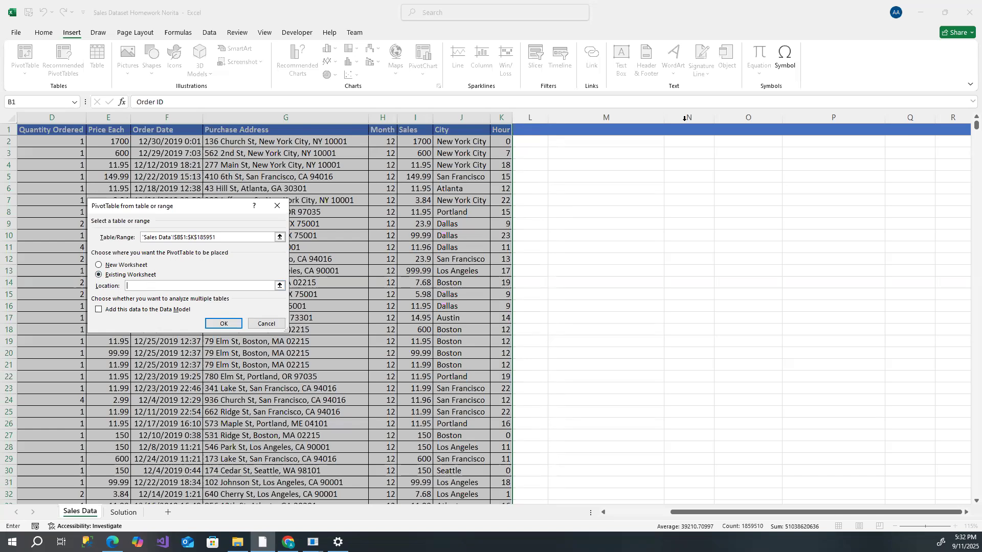
{"action": "left_click", "coordinate": [615, 139]}
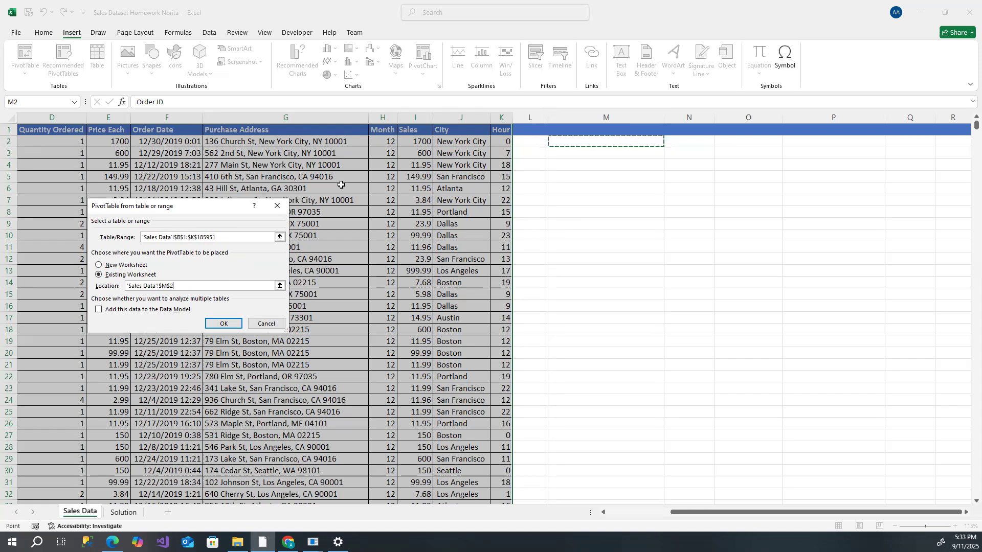
{"action": "left_click", "coordinate": [224, 326]}
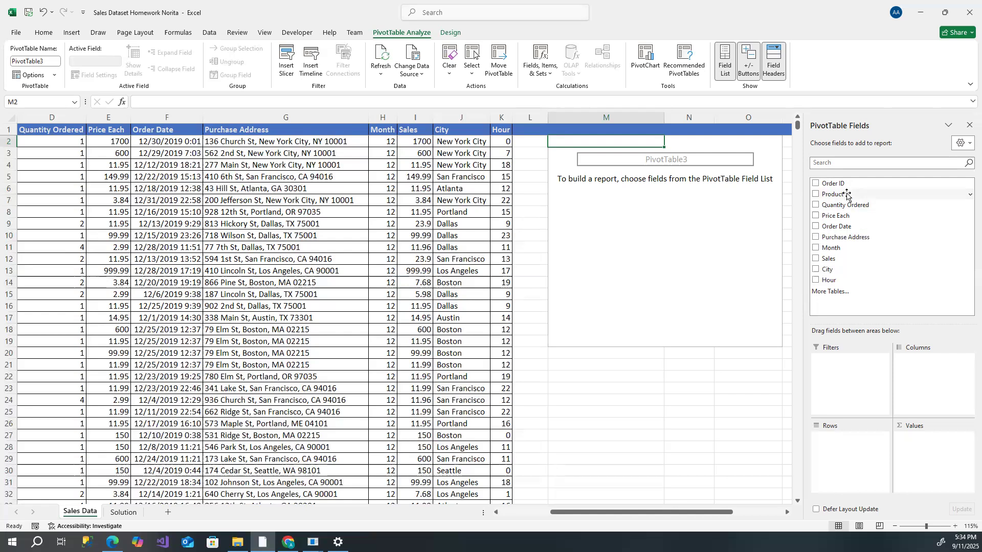
- Build the pivot table with Product as rows and Sum of Sales as values
{"action": "left_click_drag", "start_coordinate": [847, 194], "coordinate": [847, 455]}
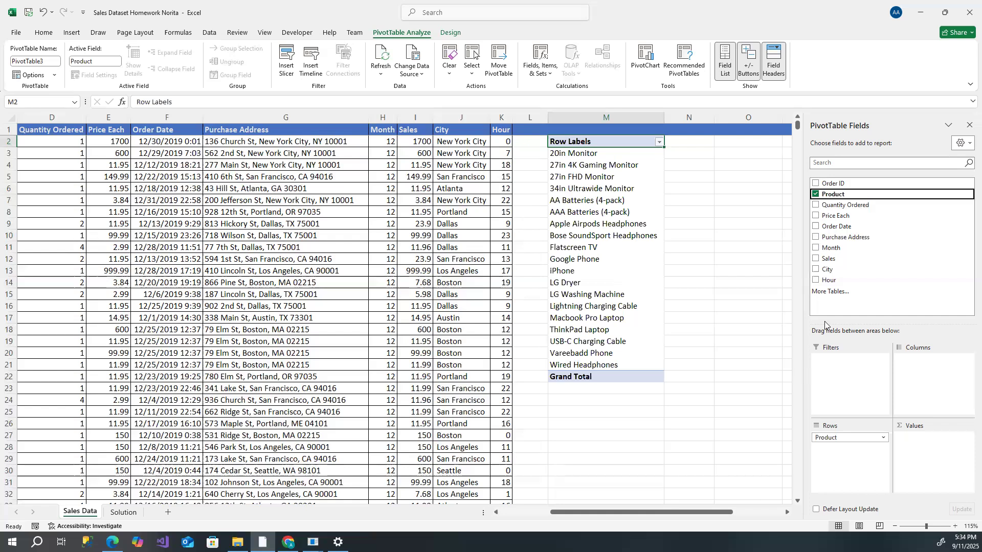
{"action": "left_click_drag", "start_coordinate": [834, 260], "coordinate": [917, 448]}
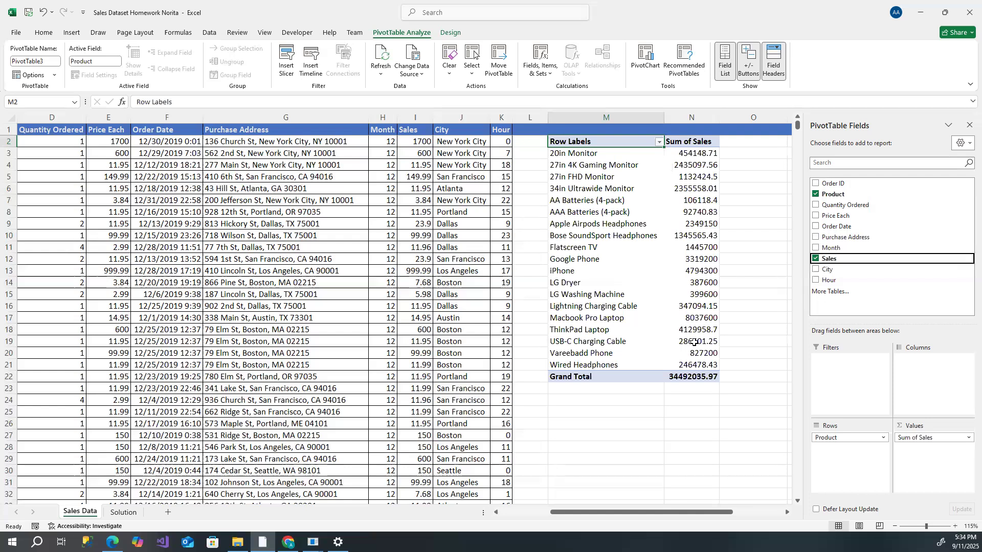
- Copy the pivot table's product and sales rows, without header and grand total, and paste them as values at A2 of a new sheet
{"action": "mouse_move", "coordinate": [694, 342]}
{"action": "left_click_drag", "start_coordinate": [575, 152], "coordinate": [680, 367]}
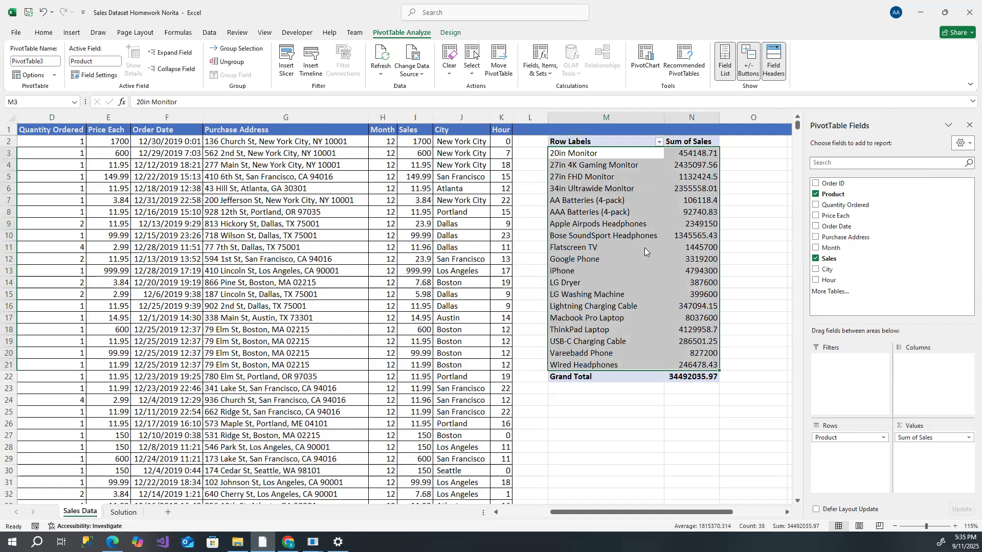
{"action": "right_click", "coordinate": [646, 248]}
{"action": "left_click", "coordinate": [675, 272]}
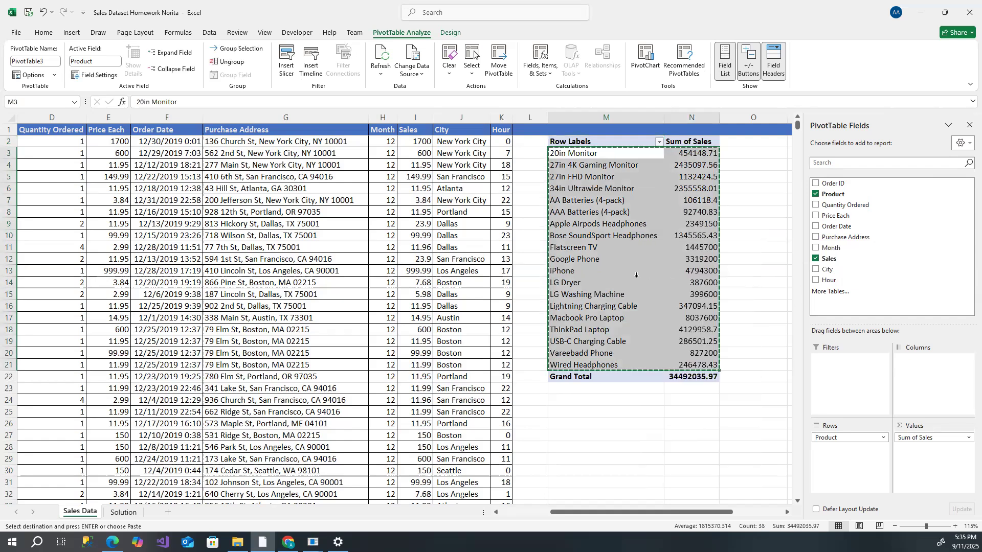
{"action": "left_click", "coordinate": [167, 513]}
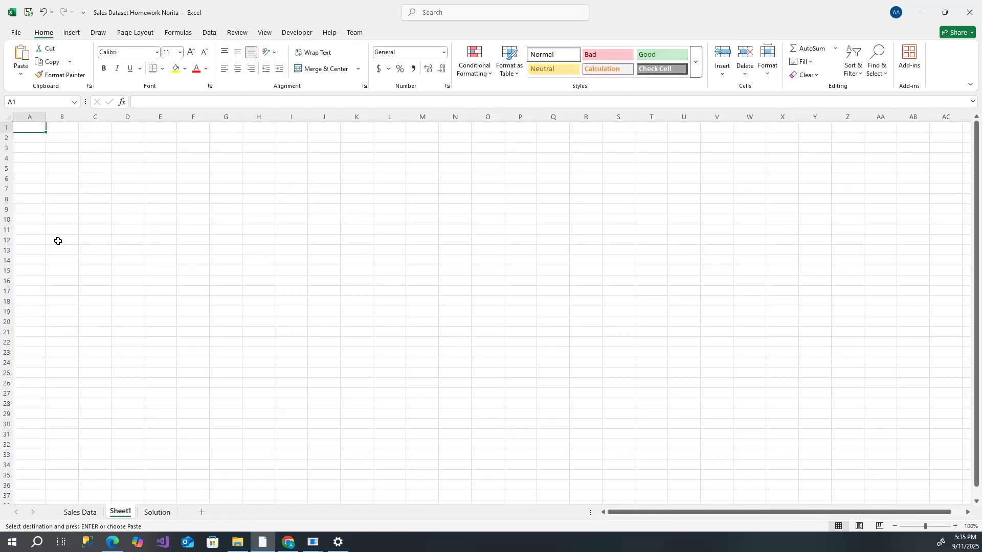
{"action": "left_click", "coordinate": [32, 137]}
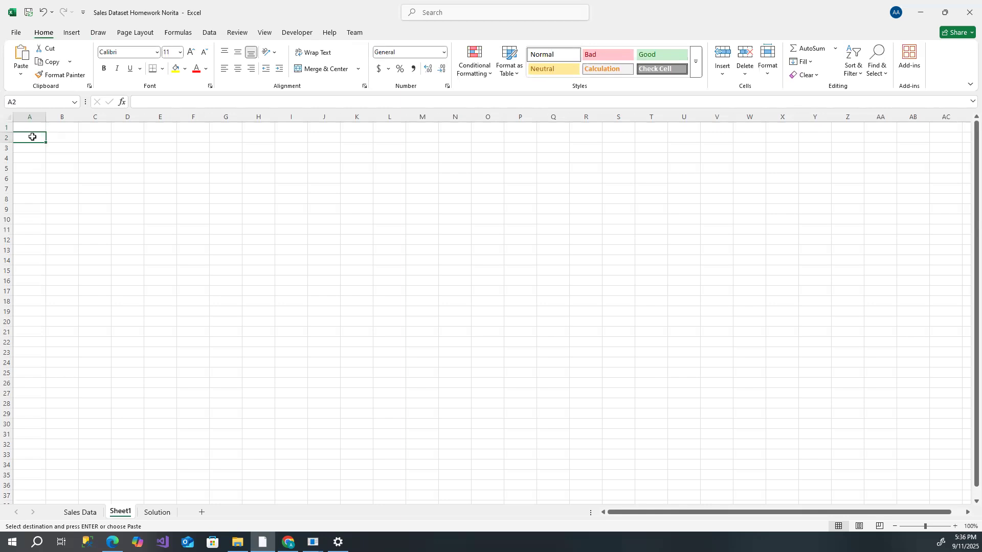
{"action": "right_click", "coordinate": [33, 136]}
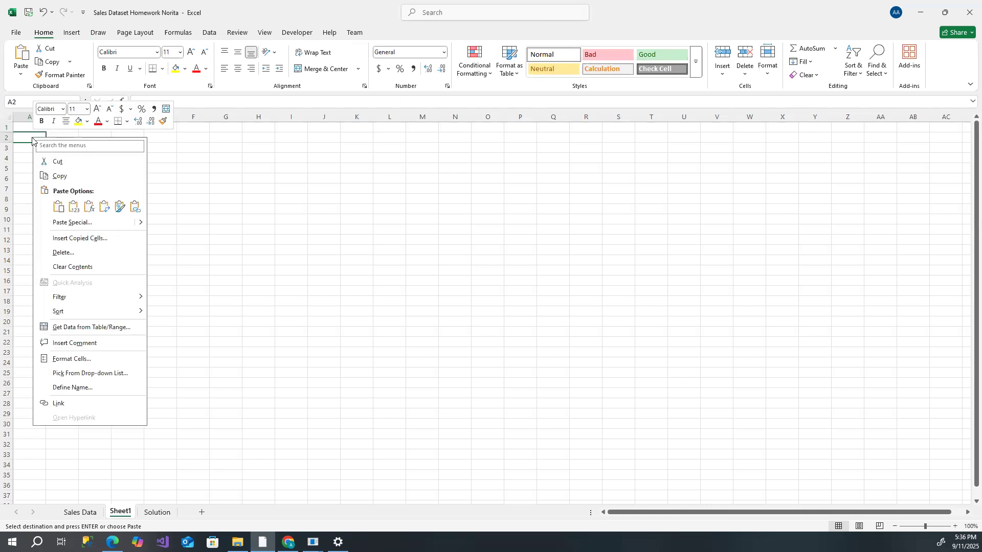
{"action": "left_click", "coordinate": [72, 207]}
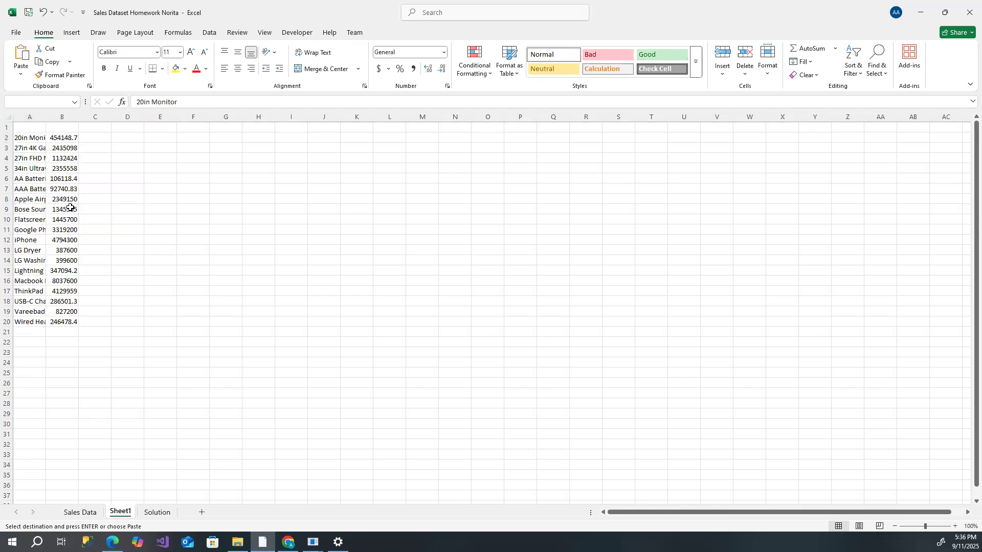
- Add the headers Product in A1 and Sales in B1, and autofit the column widths to their contents
{"action": "left_click", "coordinate": [31, 126]}
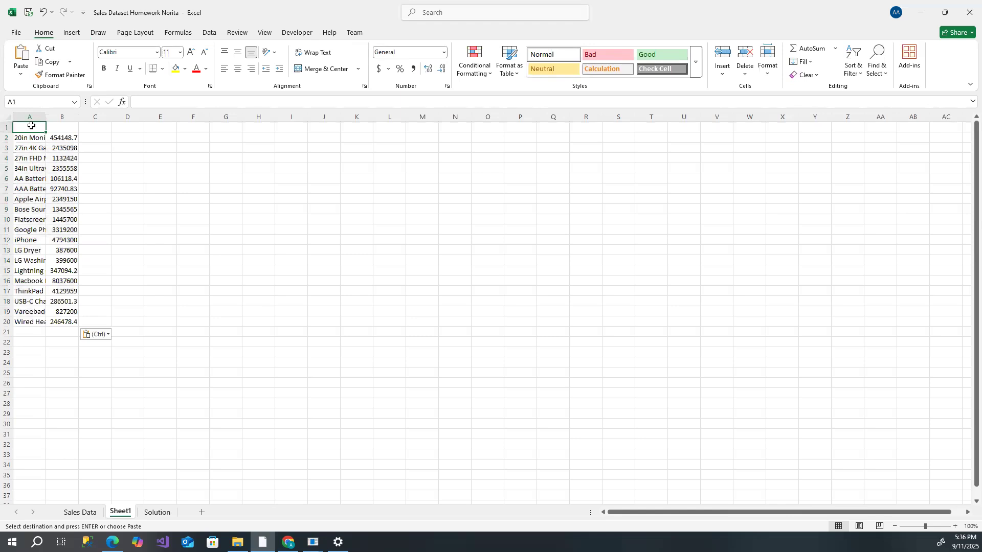
{"action": "type", "text": "Product"}
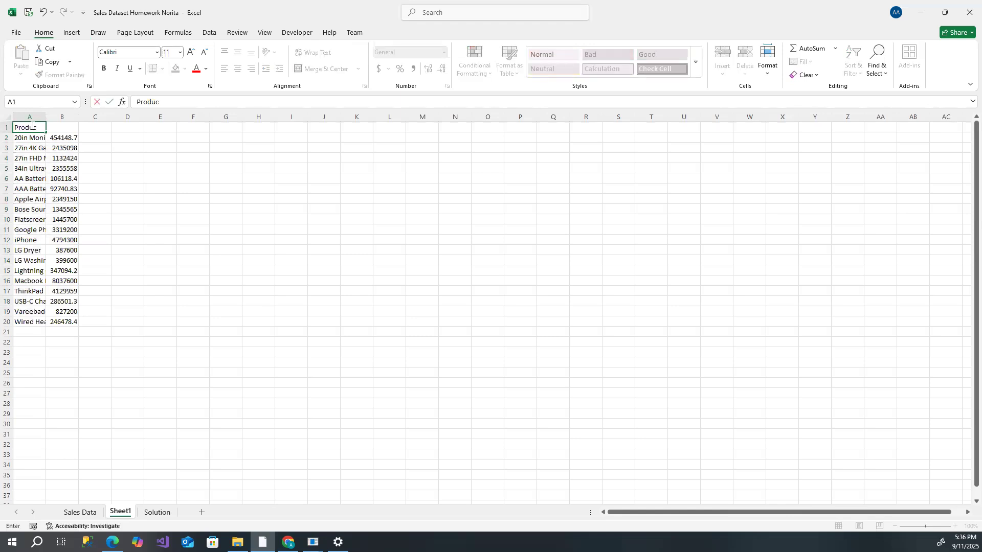
{"action": "left_click", "coordinate": [68, 127]}
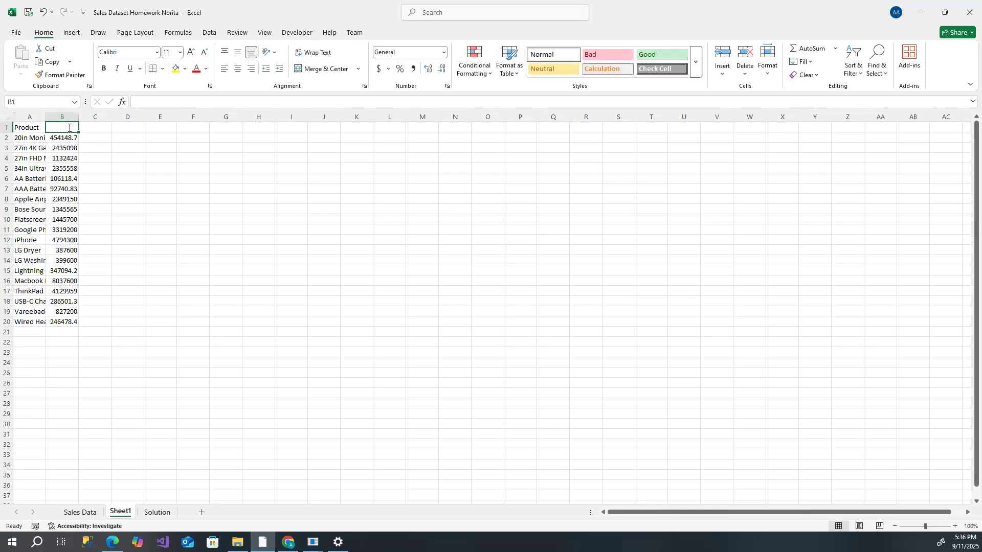
{"action": "type", "text": "Sales"}
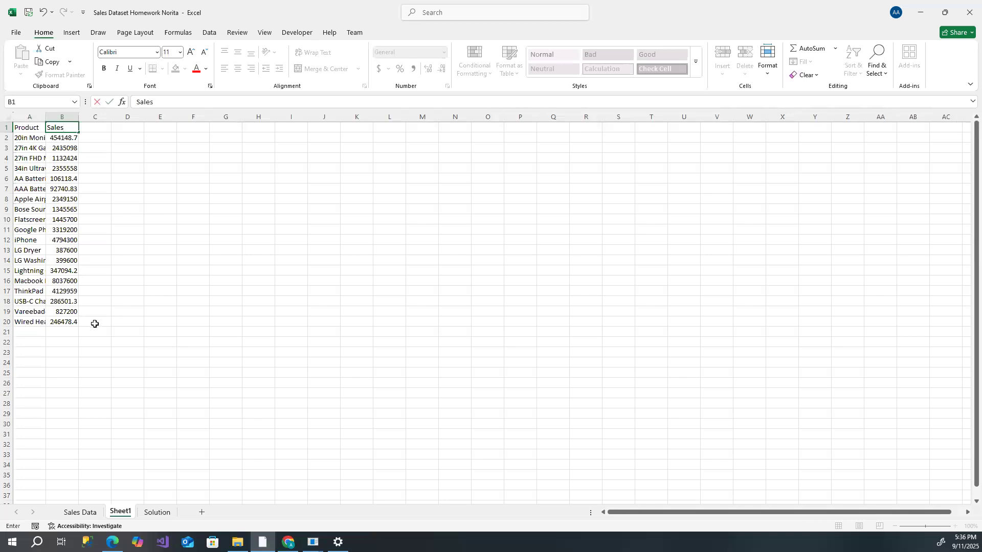
{"action": "left_click", "coordinate": [94, 322]}
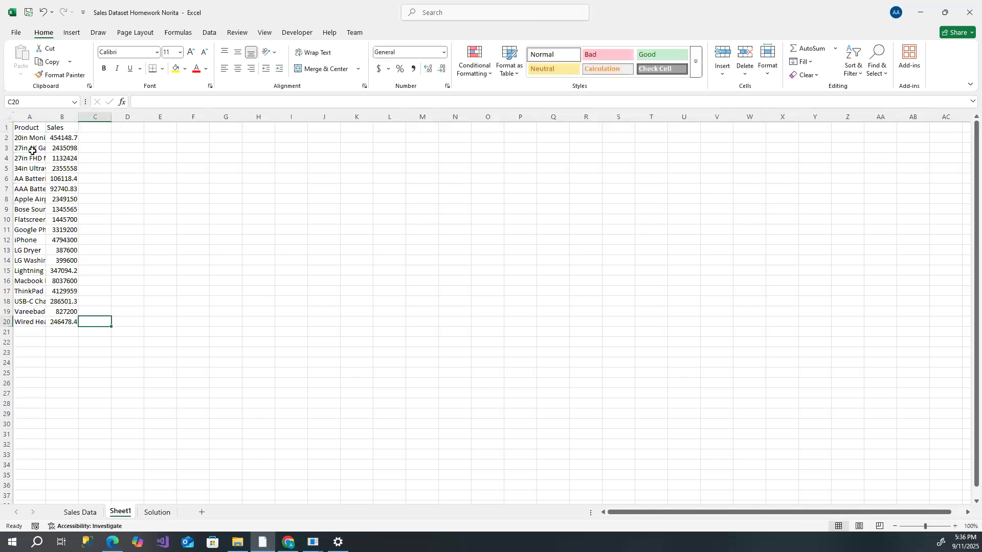
{"action": "left_click", "coordinate": [8, 117]}
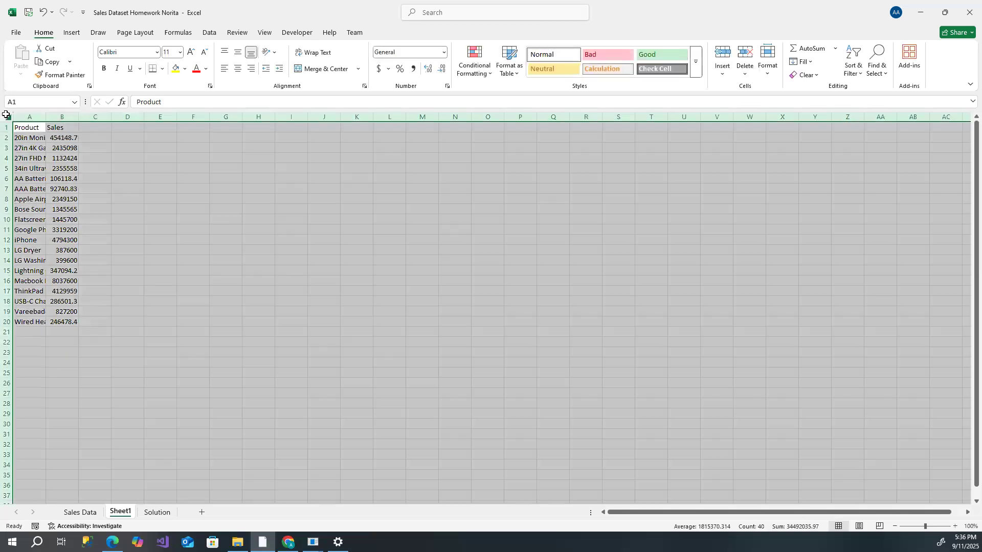
{"action": "double_click", "coordinate": [46, 117]}
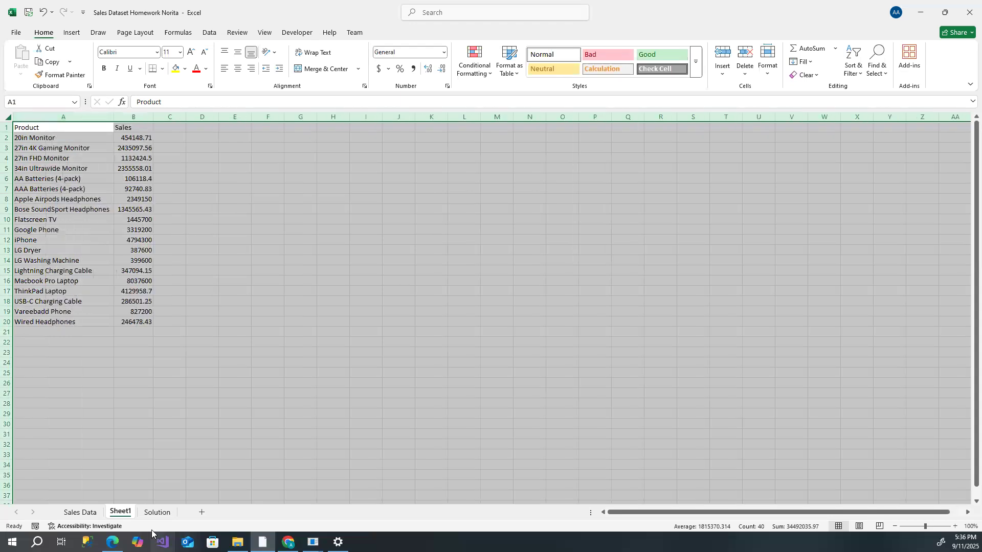
- Rename the sheet holding the pasted product totals as Product vs Sales
{"action": "right_click", "coordinate": [121, 514]}
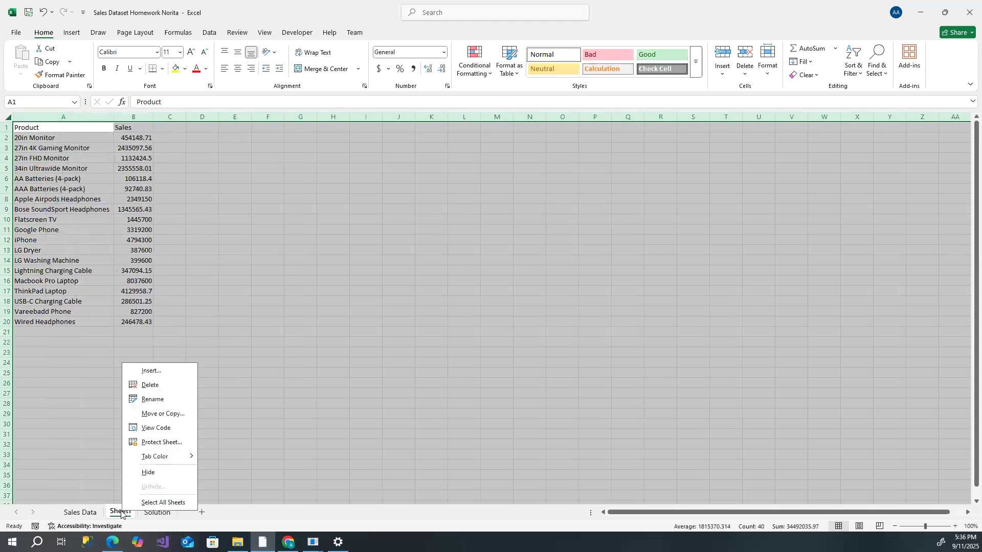
{"action": "left_click", "coordinate": [152, 399]}
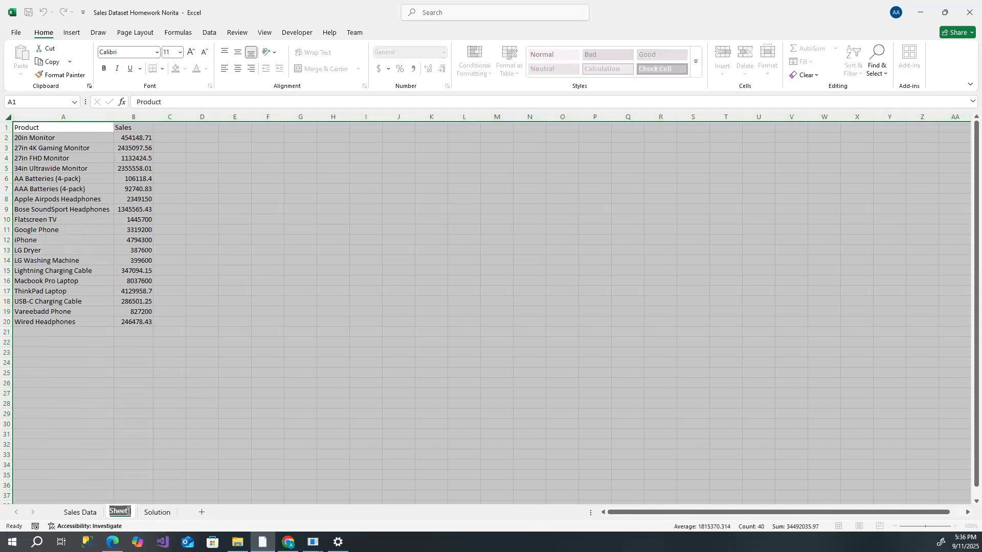
{"action": "type", "text": "Product vs Sales"}
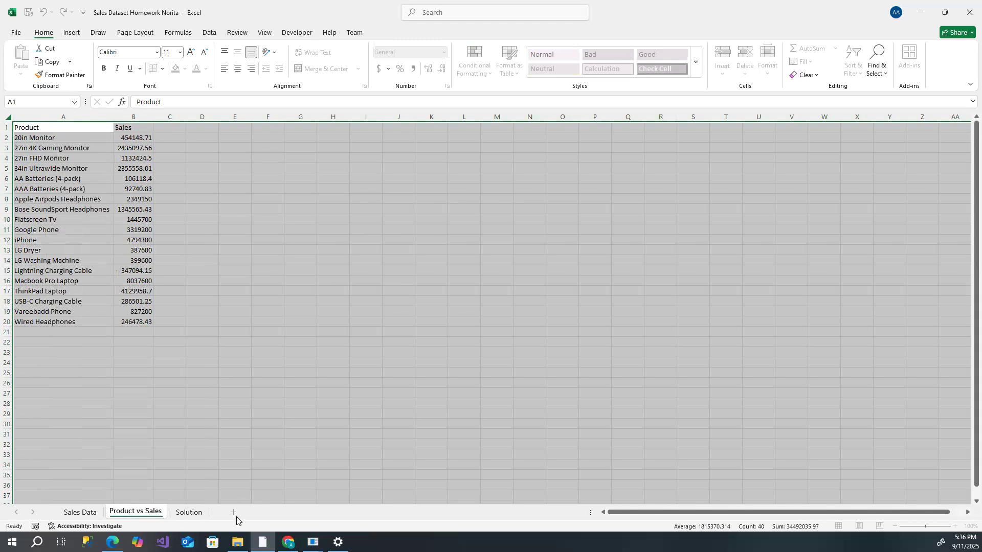
{"action": "left_click", "coordinate": [180, 424]}
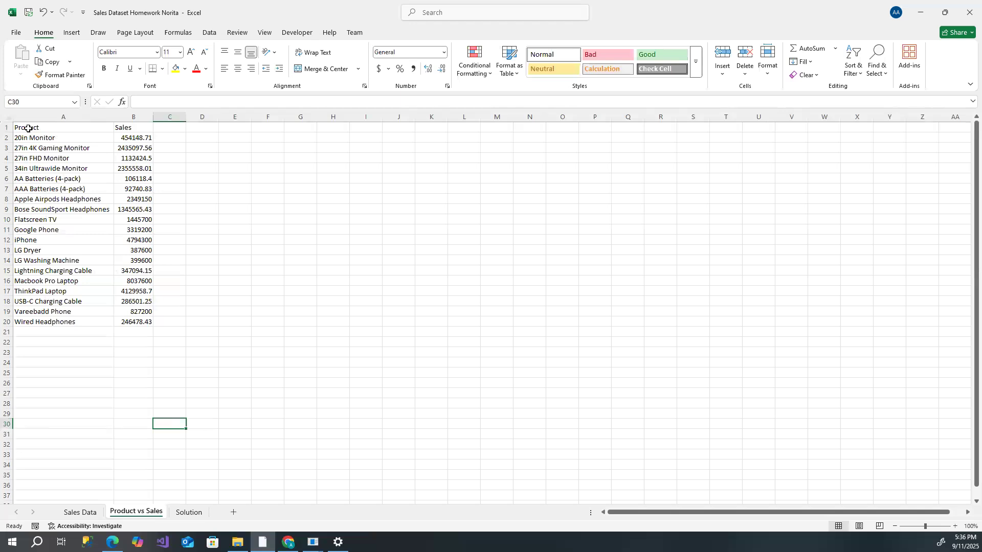
- Format the header cells A1:B1 with a light grey fill and bold text
{"action": "left_click_drag", "start_coordinate": [27, 128], "coordinate": [143, 328]}
{"action": "left_click", "coordinate": [245, 258]}
{"action": "left_click_drag", "start_coordinate": [48, 128], "coordinate": [131, 134]}
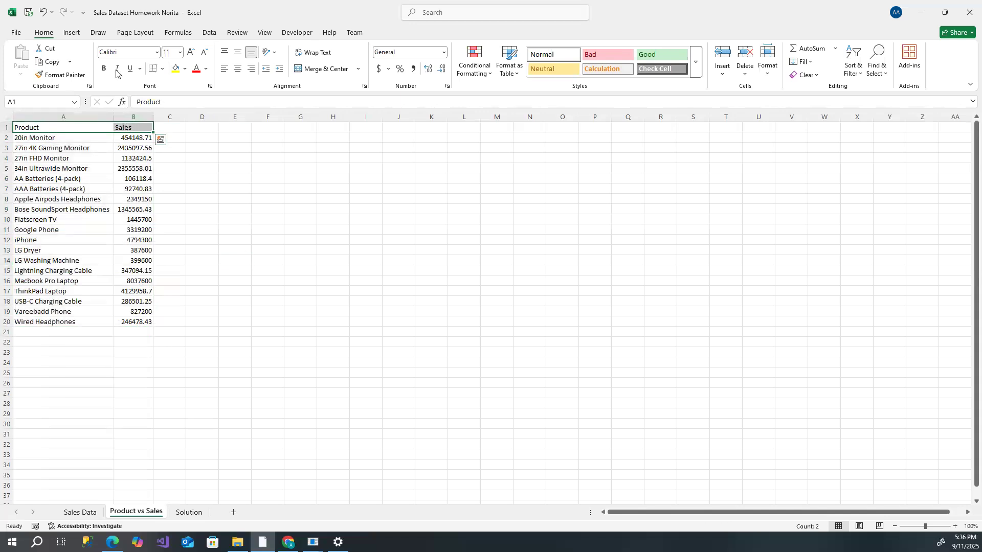
{"action": "left_click", "coordinate": [176, 70]}
{"action": "left_click", "coordinate": [185, 72]}
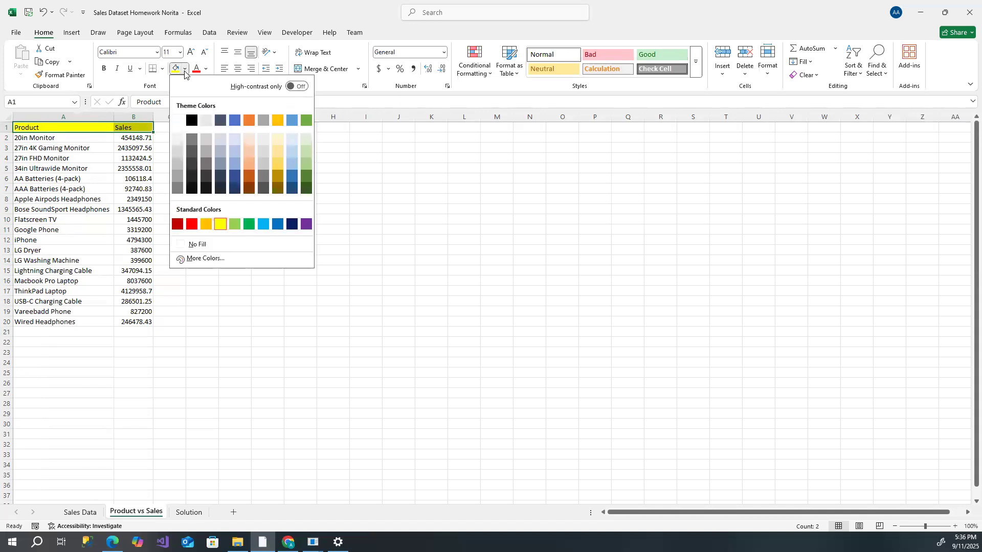
{"action": "left_click", "coordinate": [207, 125]}
{"action": "left_click", "coordinate": [103, 70]}
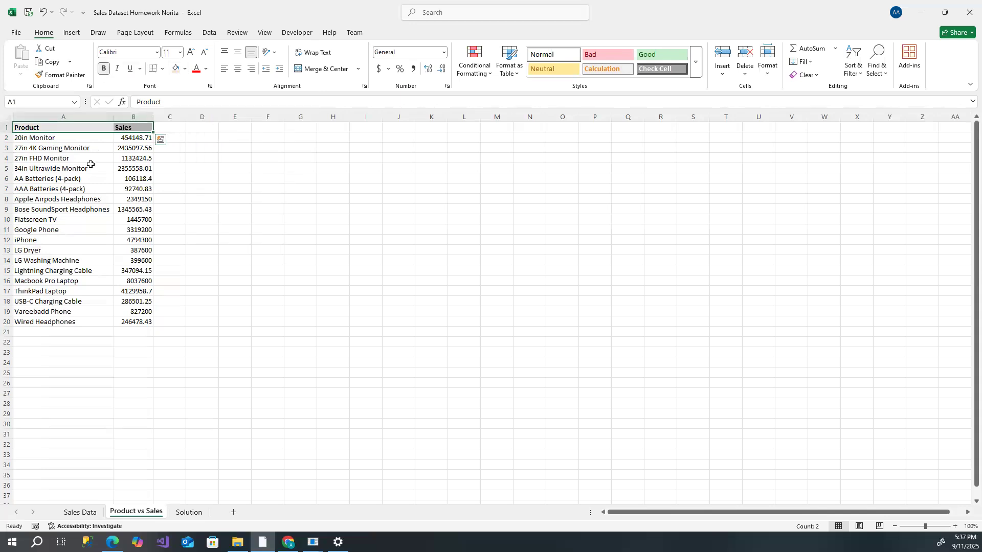
{"action": "left_click", "coordinate": [236, 168]}
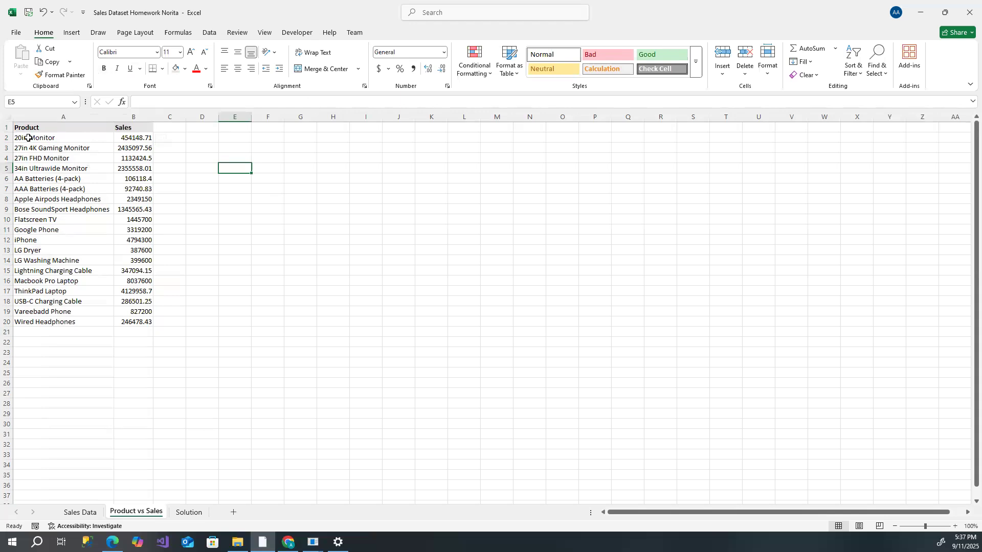
- Insert a 2-D clustered column chart from the product sales in A2:B20, and delete the chart
{"action": "left_click_drag", "start_coordinate": [39, 137], "coordinate": [130, 322]}
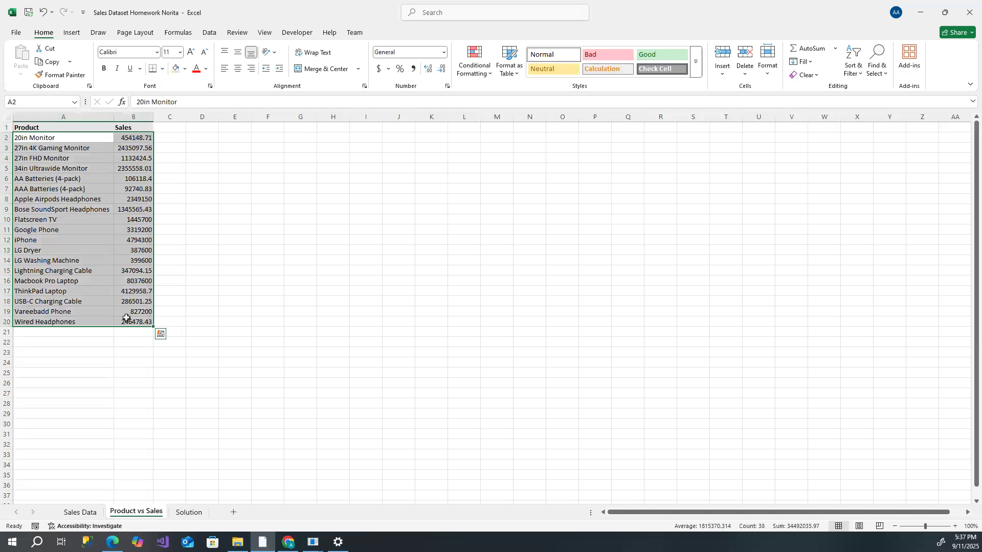
{"action": "left_click", "coordinate": [72, 33]}
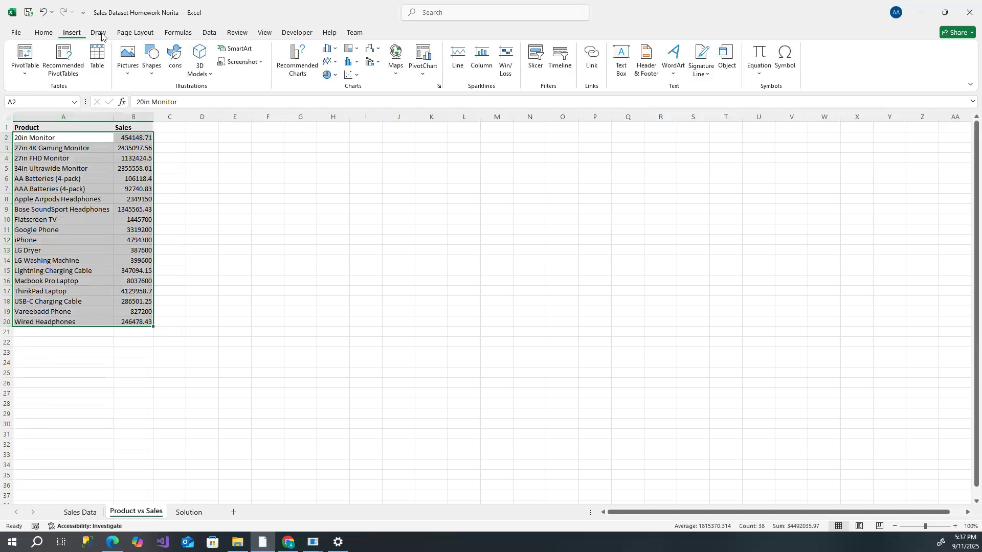
{"action": "left_click", "coordinate": [331, 50]}
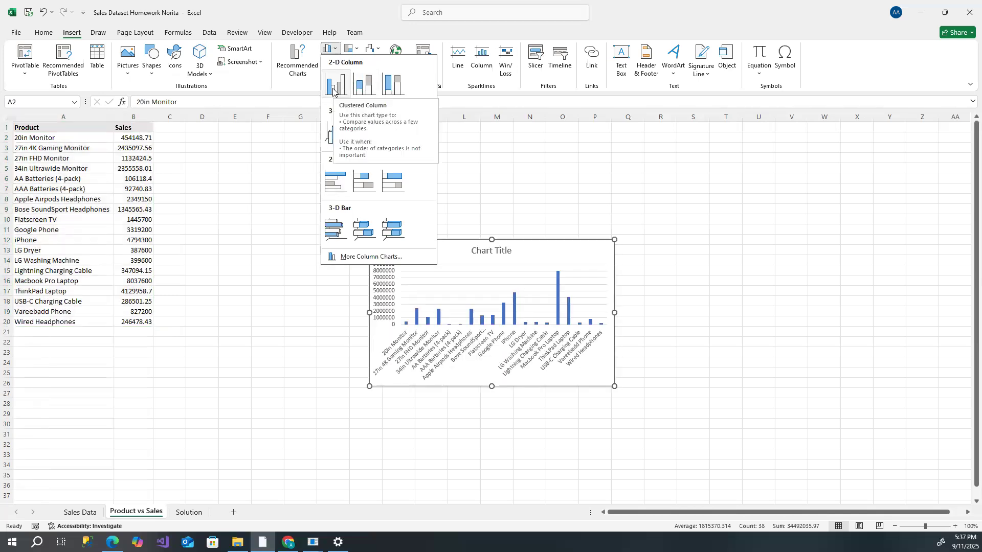
{"action": "left_click", "coordinate": [359, 90]}
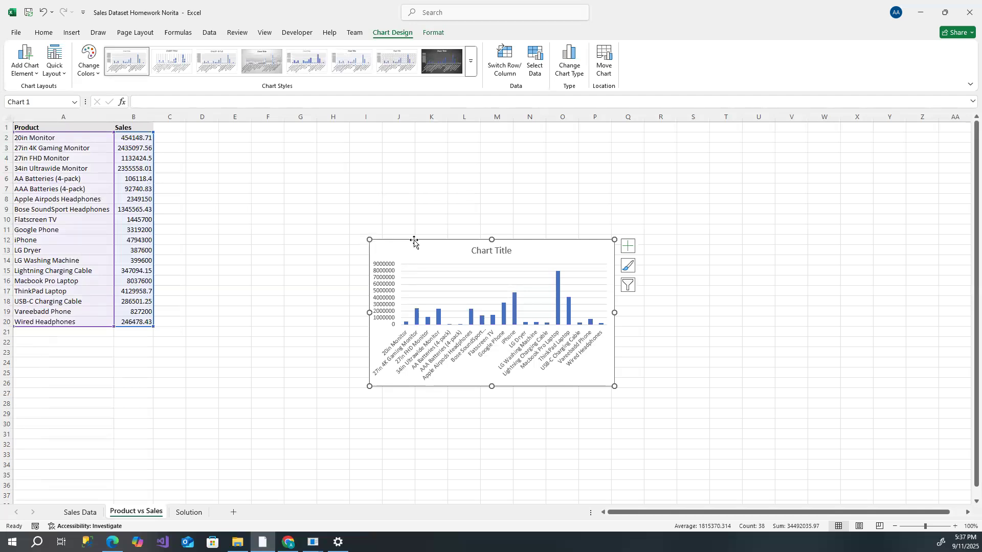
{"action": "key", "text": "Delete"}
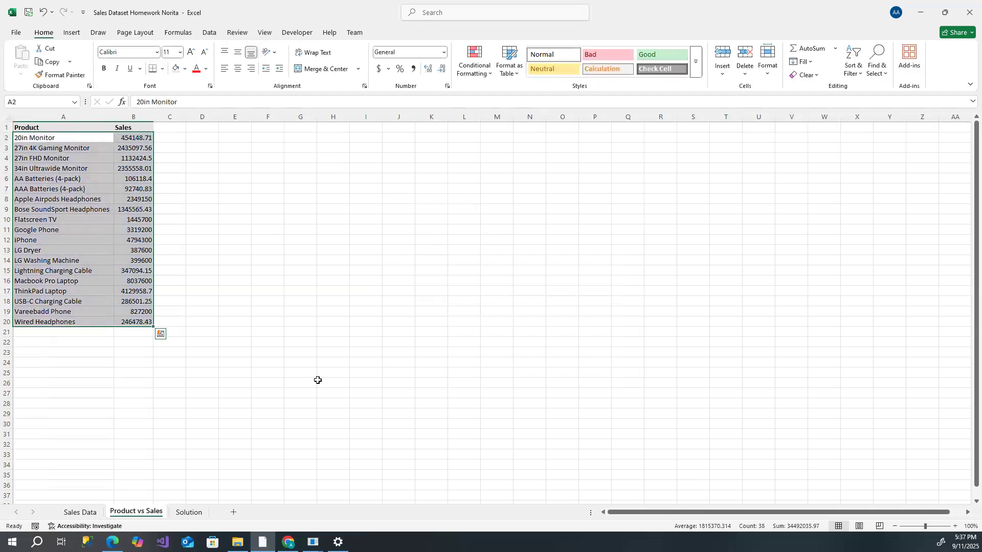
- Delete the product sales pivot table from the Sales Data sheet
{"action": "left_click", "coordinate": [84, 514]}
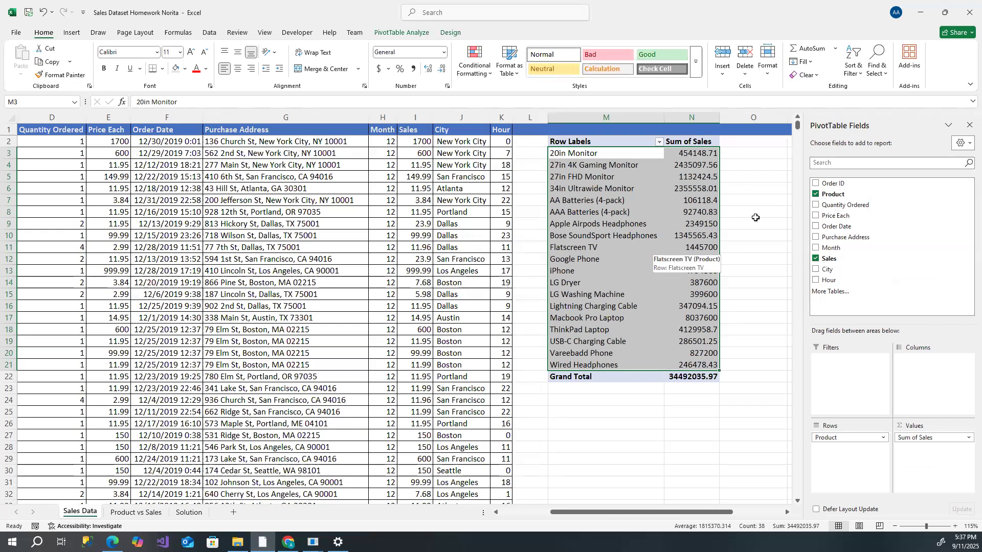
{"action": "left_click", "coordinate": [745, 201]}
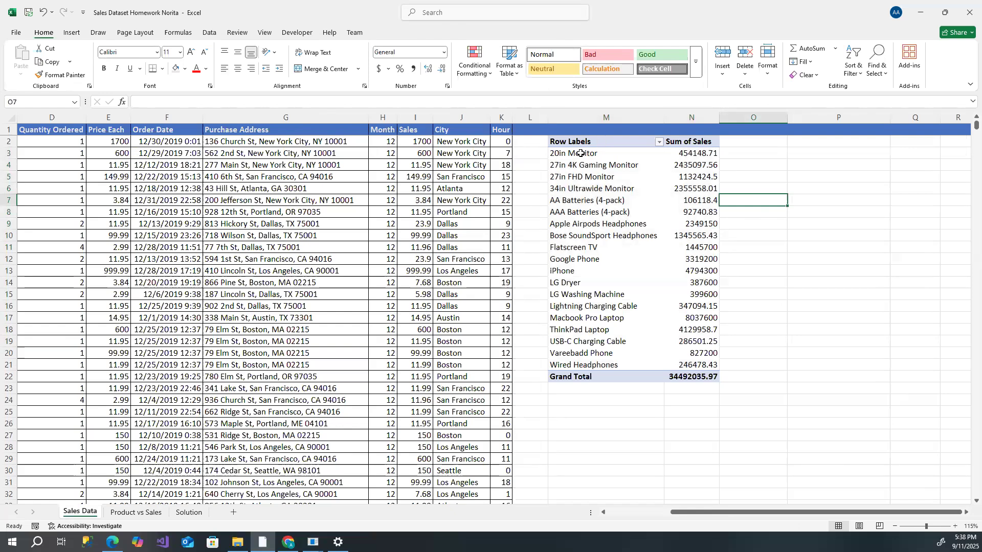
{"action": "left_click", "coordinate": [609, 142]}
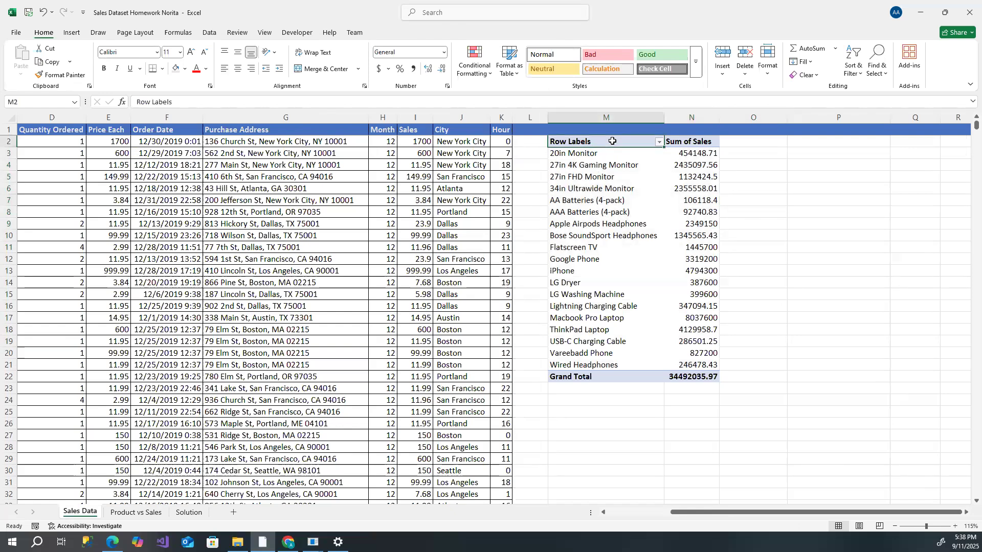
{"action": "left_click", "coordinate": [606, 180]}
{"action": "right_click", "coordinate": [600, 190]}
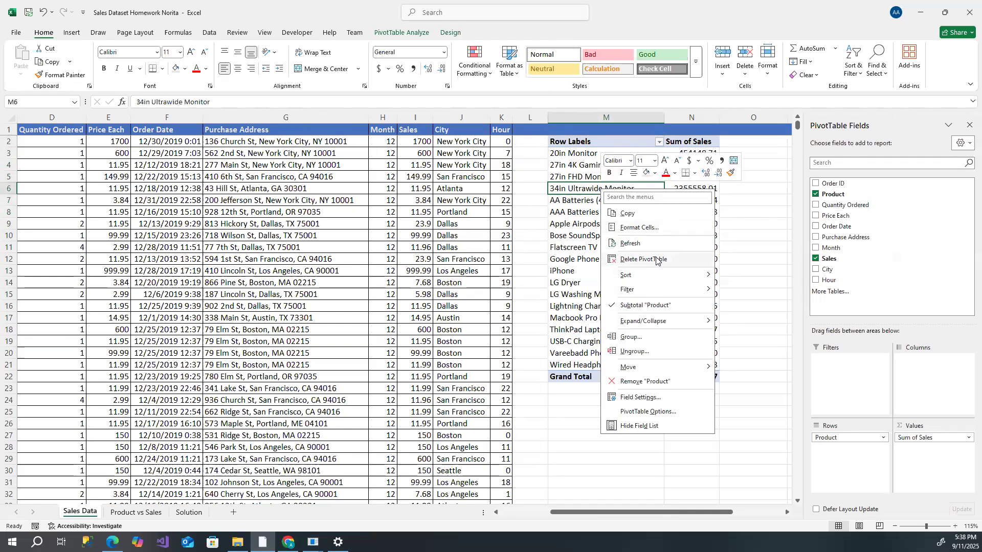
{"action": "left_click", "coordinate": [656, 261]}
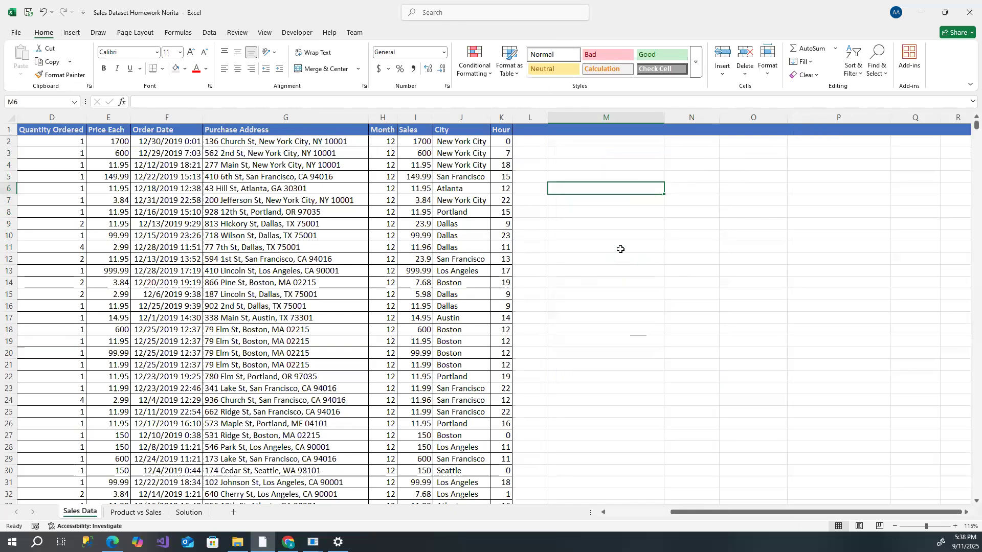
{"action": "left_click_drag", "start_coordinate": [677, 513], "coordinate": [609, 511]}
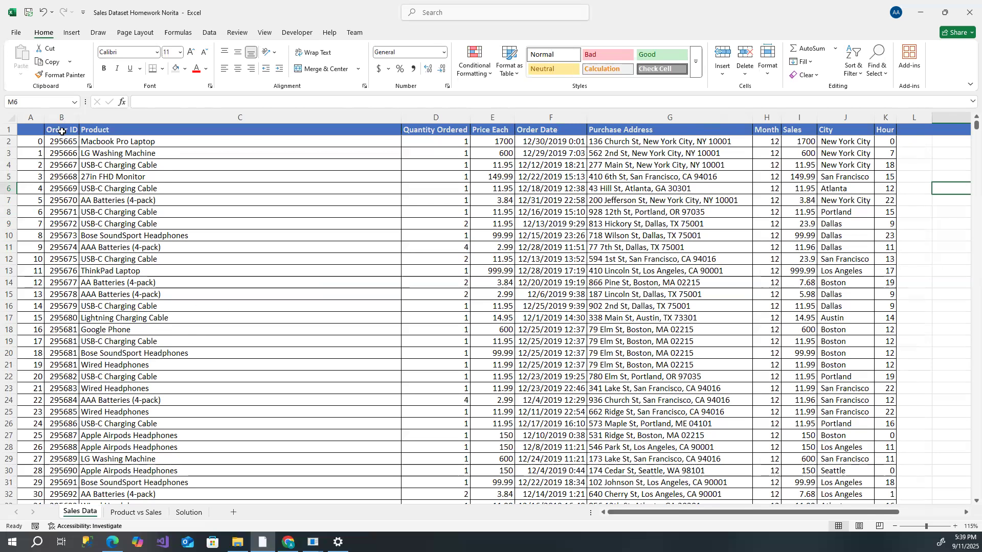
{"action": "left_click", "coordinate": [106, 130]}
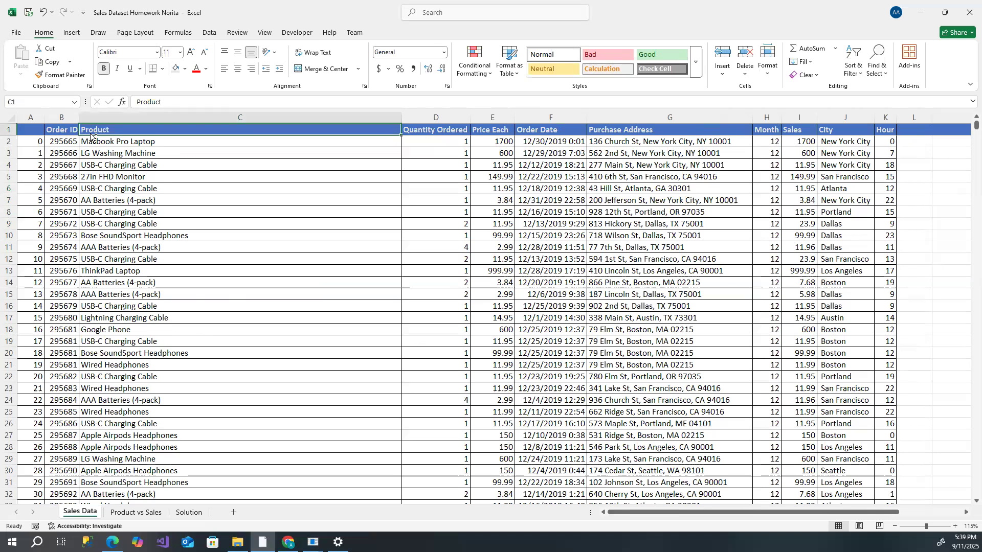
{"action": "key", "text": "ctrl+shift+Right"}
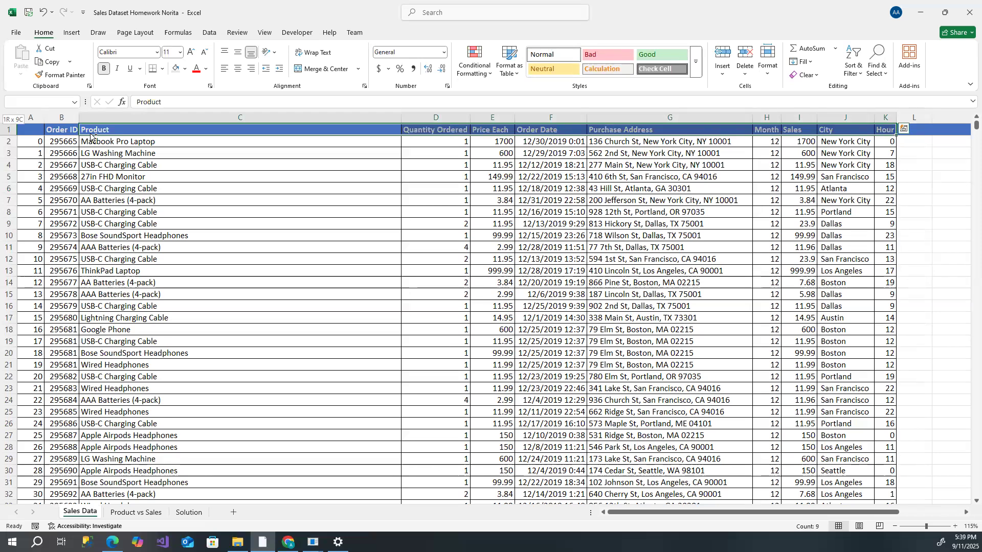
{"action": "key", "text": "ctrl+shift+Left"}
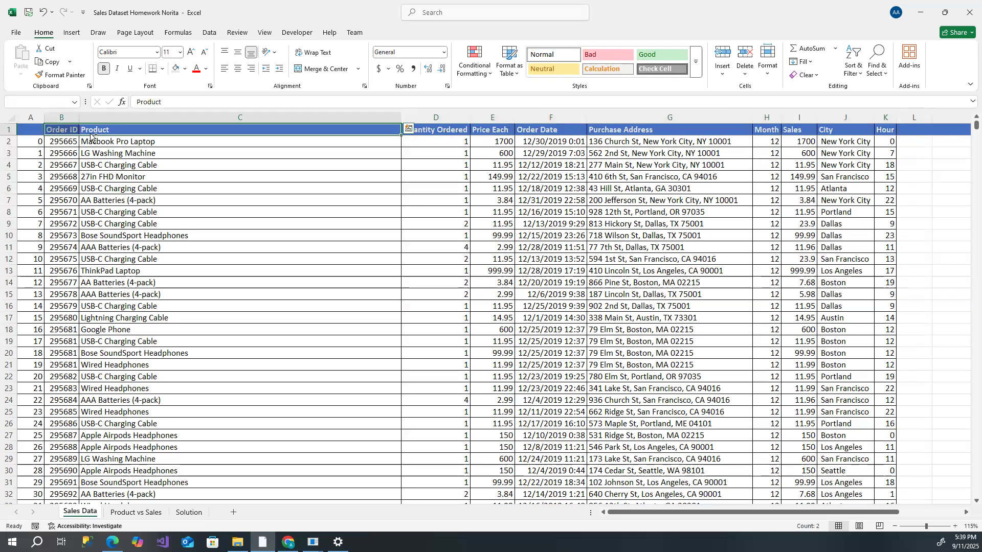
{"action": "key", "text": "ctrl+shift+Right"}
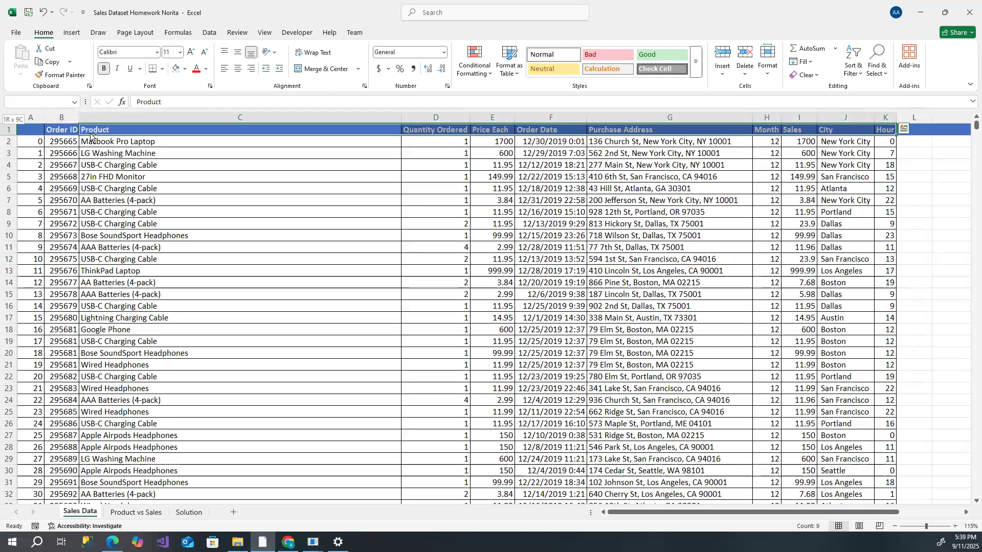
{"action": "key", "text": "ctrl+q"}
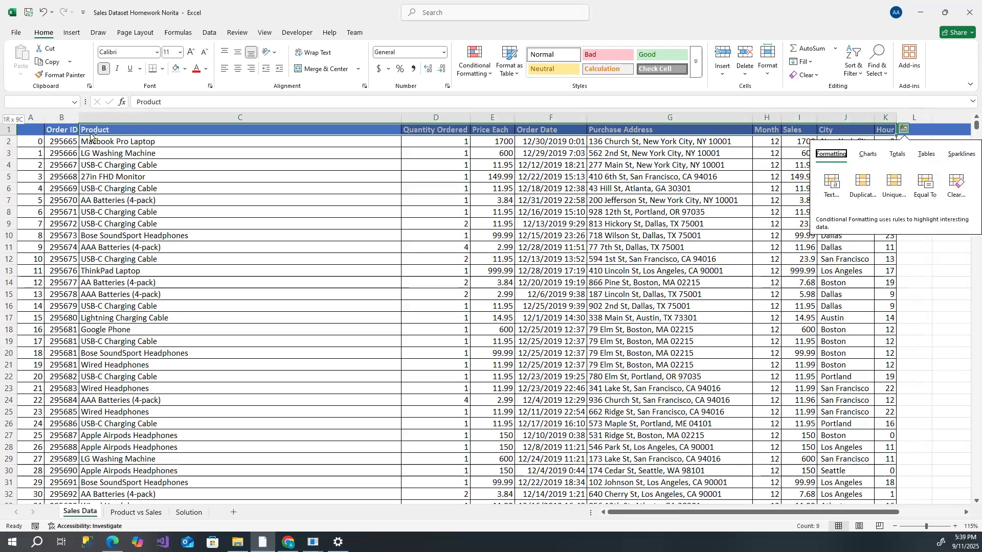
{"action": "key", "text": "Right"}
{"action": "key", "text": "Right"}
{"action": "key", "text": "Right"}
{"action": "key", "text": "Right"}
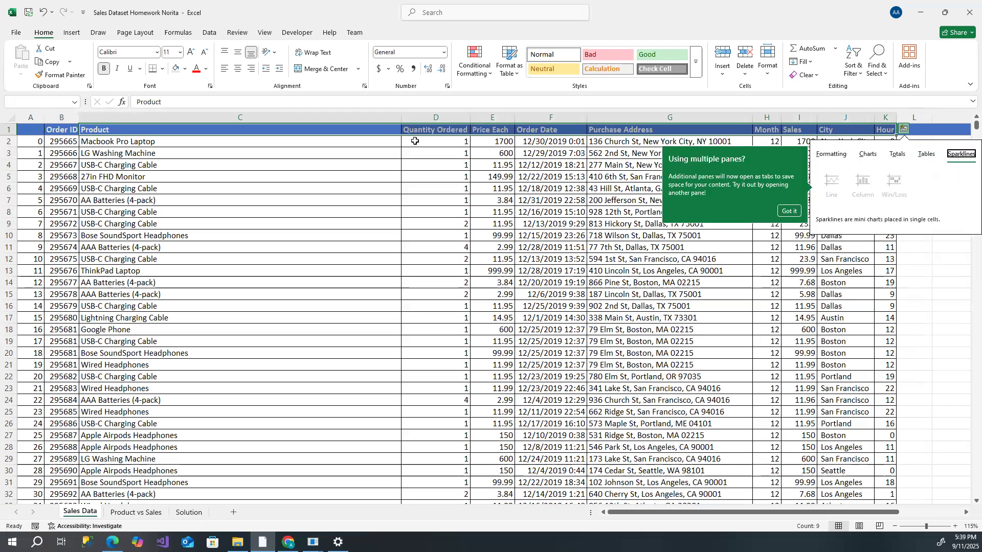
{"action": "left_click", "coordinate": [292, 176]}
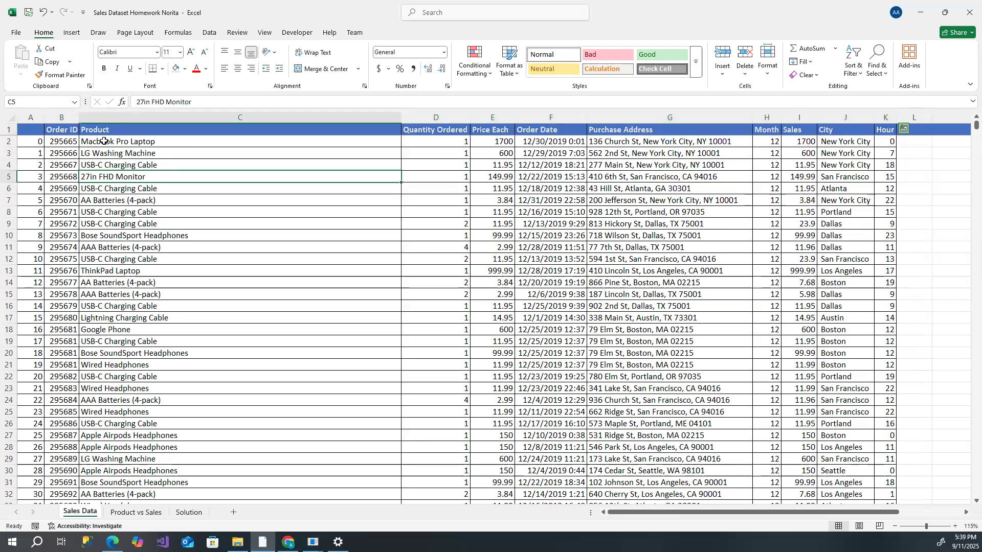
- Select the Sales Data range from the Product header in C1 across to City and down to row 185951
{"action": "left_click", "coordinate": [102, 131]}
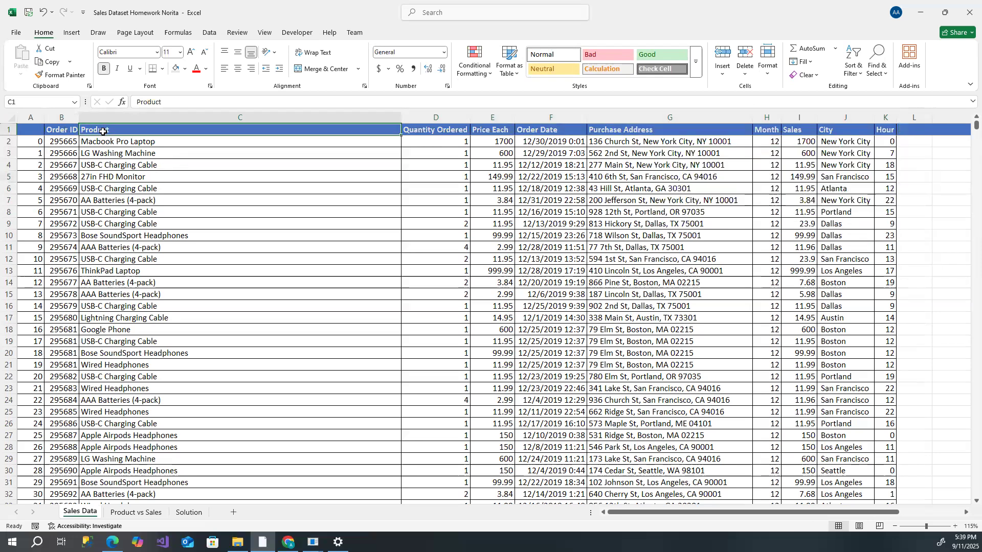
{"action": "key", "text": "shift+Right"}
{"action": "key", "text": "shift+Right"}
{"action": "key", "text": "shift+Right"}
{"action": "key", "text": "shift+Right"}
{"action": "key", "text": "shift+Right"}
{"action": "key", "text": "shift+Right"}
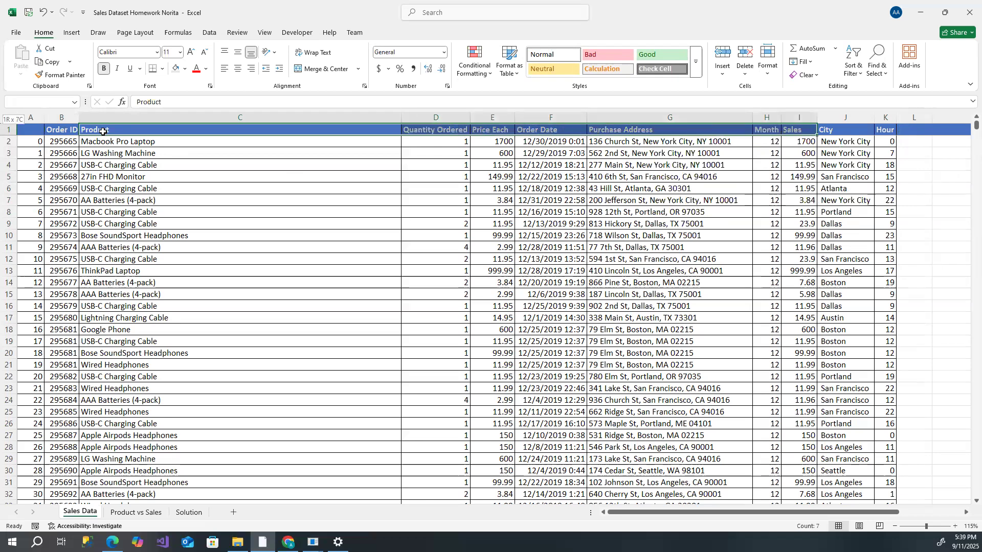
{"action": "key", "text": "shift+Right"}
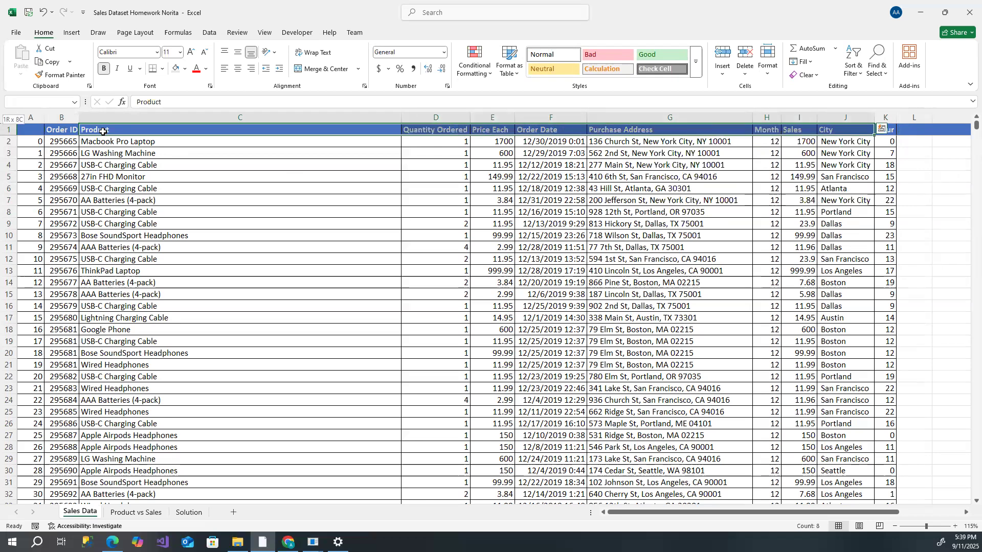
{"action": "key", "text": "ctrl+shift+Down"}
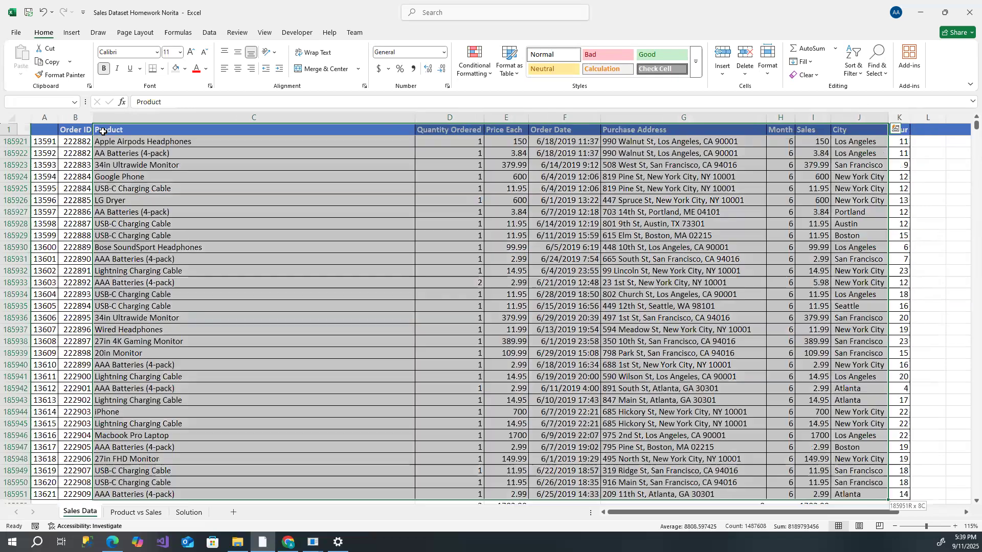